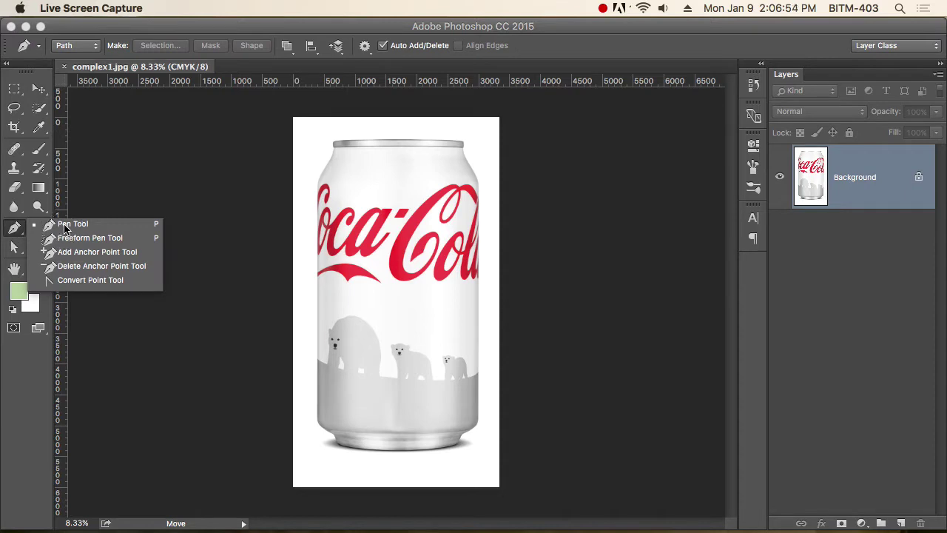
Step: Draw a closed shape about 1792 by 1584 px over the can's logo with the Pen tool in Shape mode, and delete it
{"action": "left_click", "coordinate": [63, 226]}
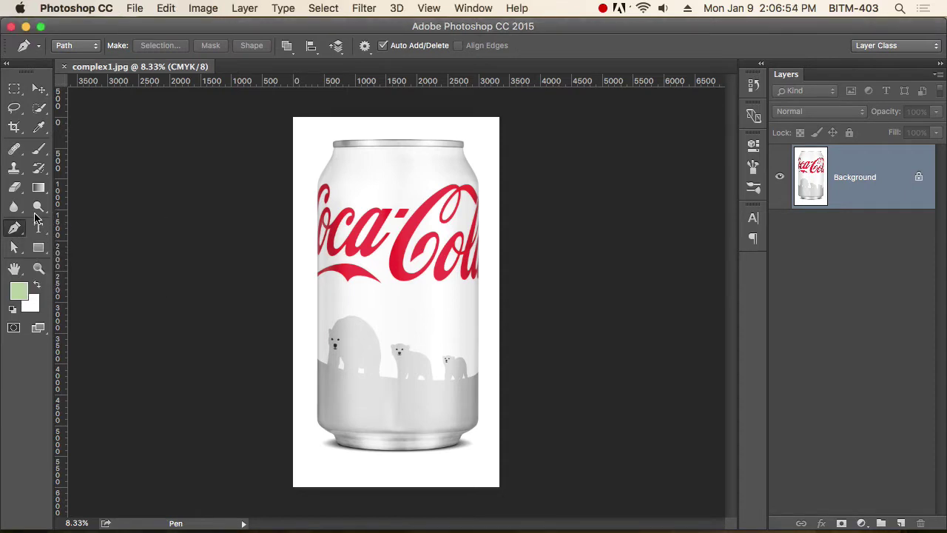
{"action": "left_click", "coordinate": [90, 49]}
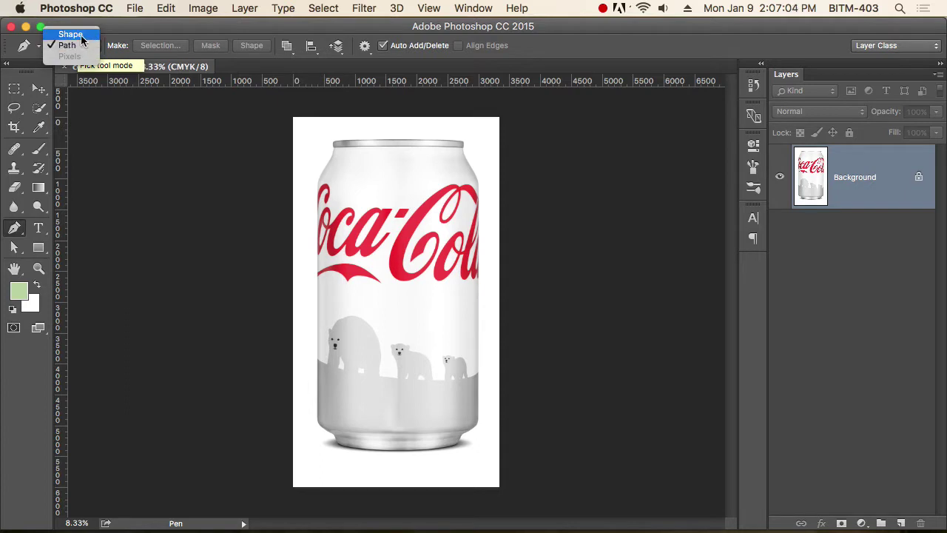
{"action": "left_click", "coordinate": [81, 36]}
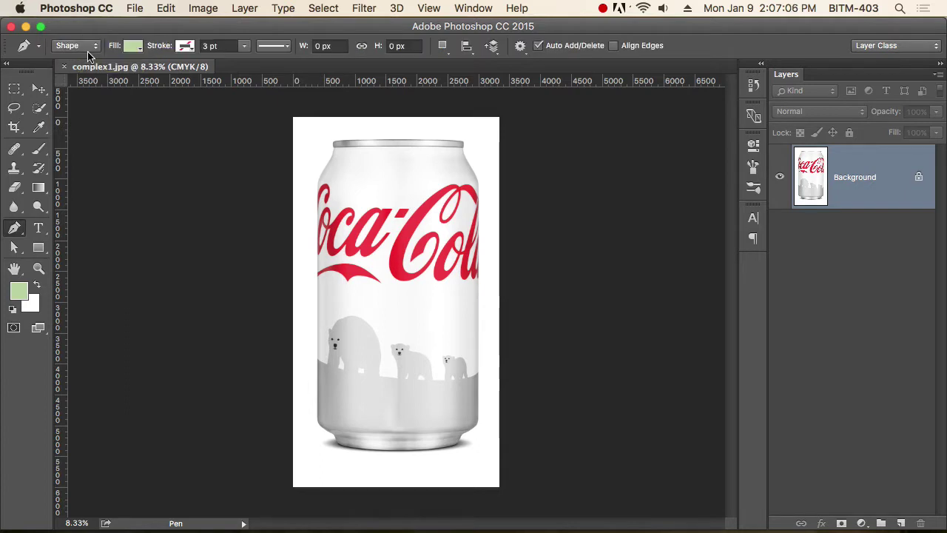
{"action": "left_click", "coordinate": [324, 253]}
{"action": "left_click", "coordinate": [374, 222]}
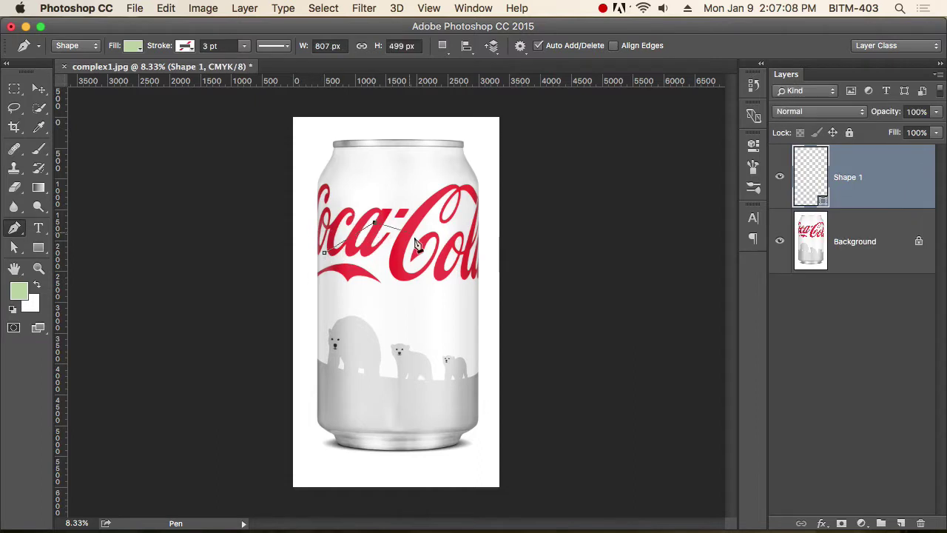
{"action": "left_click", "coordinate": [419, 240]}
{"action": "left_click", "coordinate": [432, 279]}
{"action": "left_click", "coordinate": [400, 318]}
{"action": "left_click", "coordinate": [339, 316]}
{"action": "left_click", "coordinate": [324, 253]}
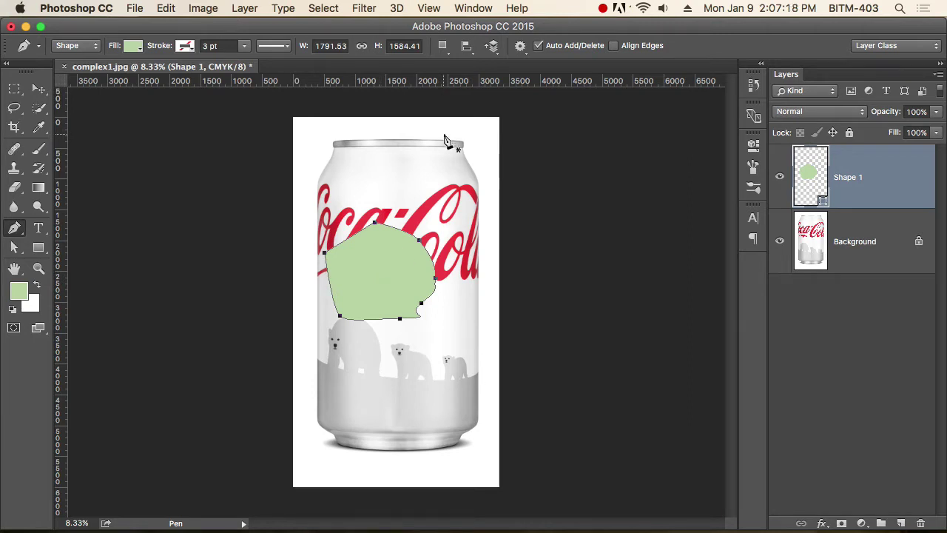
{"action": "key", "text": "Delete"}
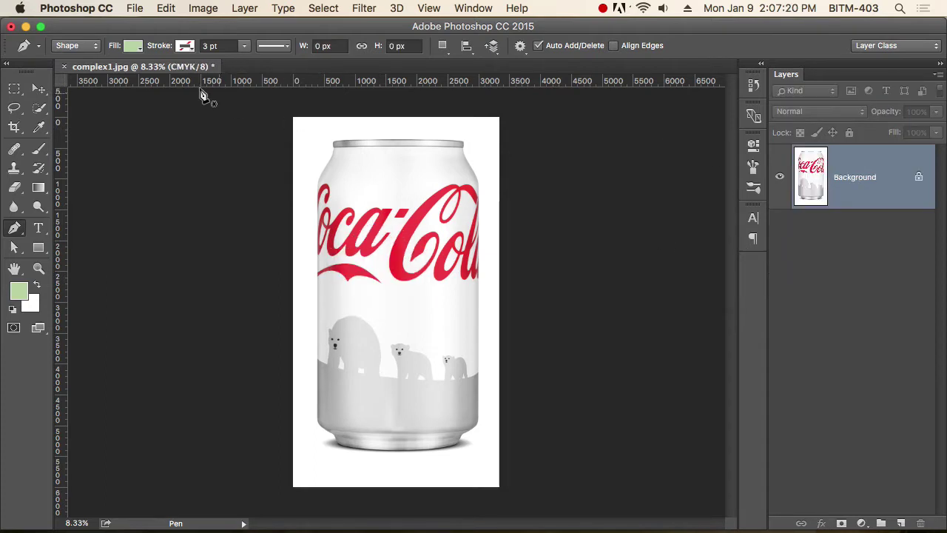
Step: Set the Pen tool to Path mode with the Combine Shapes path operation
{"action": "left_click", "coordinate": [89, 46]}
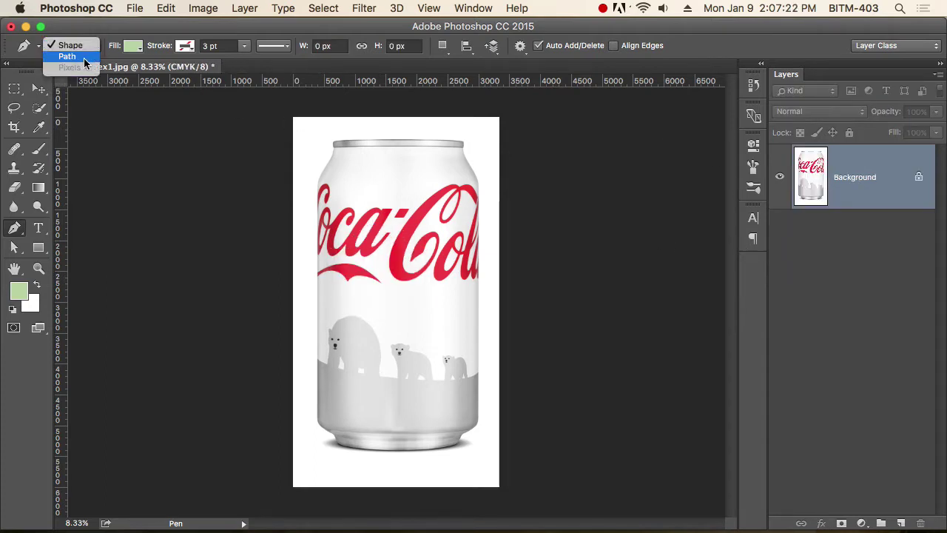
{"action": "left_click", "coordinate": [83, 56]}
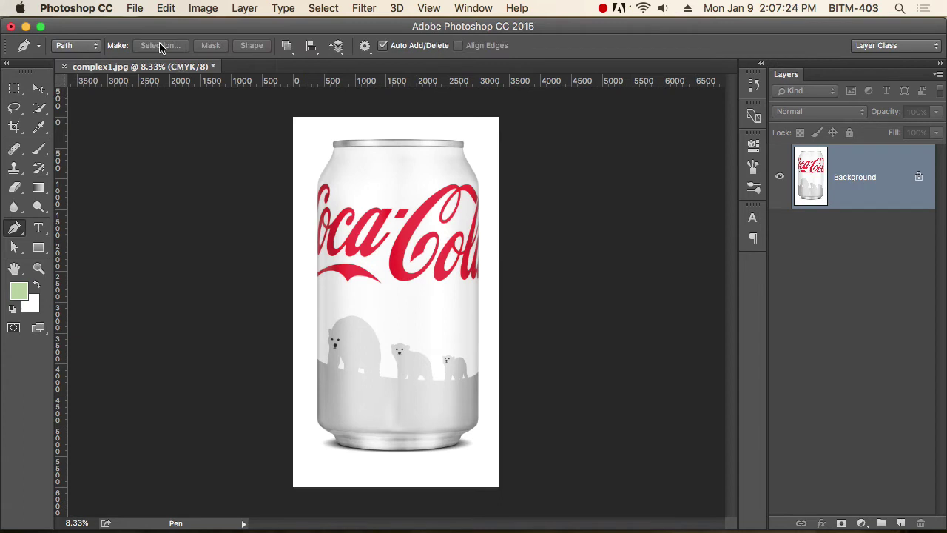
{"action": "left_click", "coordinate": [288, 46]}
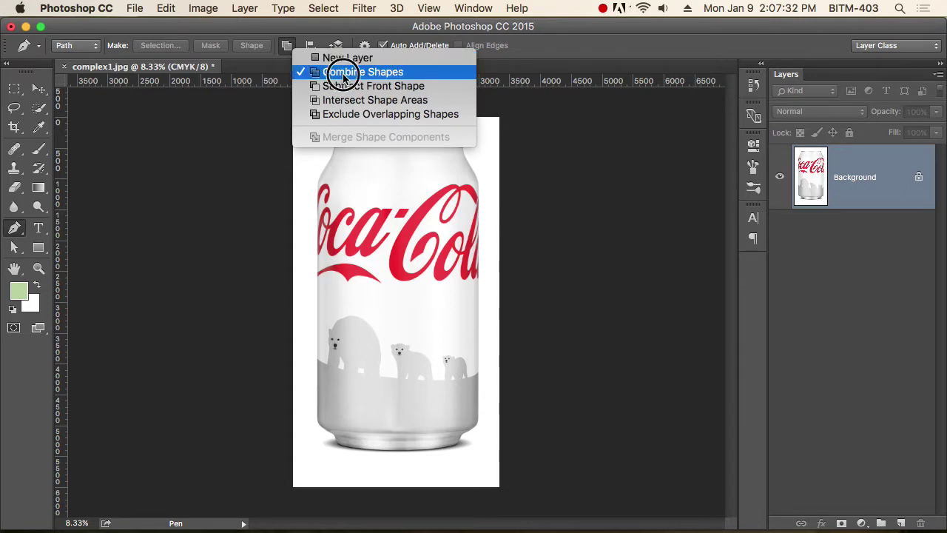
{"action": "left_click", "coordinate": [343, 74]}
{"action": "left_click", "coordinate": [288, 47]}
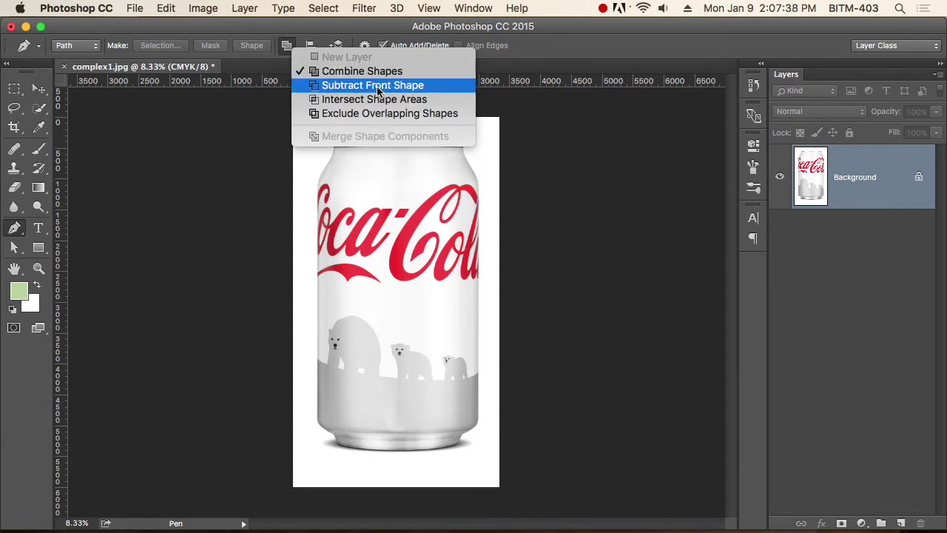
{"action": "left_click", "coordinate": [525, 47]}
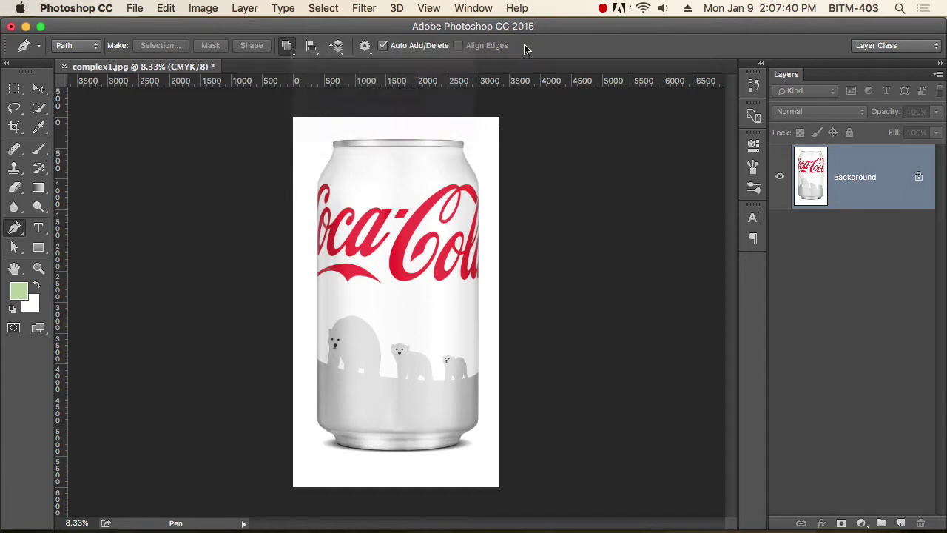
Step: Check that the Pen tool uses Combine Shapes and has the Rubber Band option enabled
{"action": "left_click", "coordinate": [370, 51]}
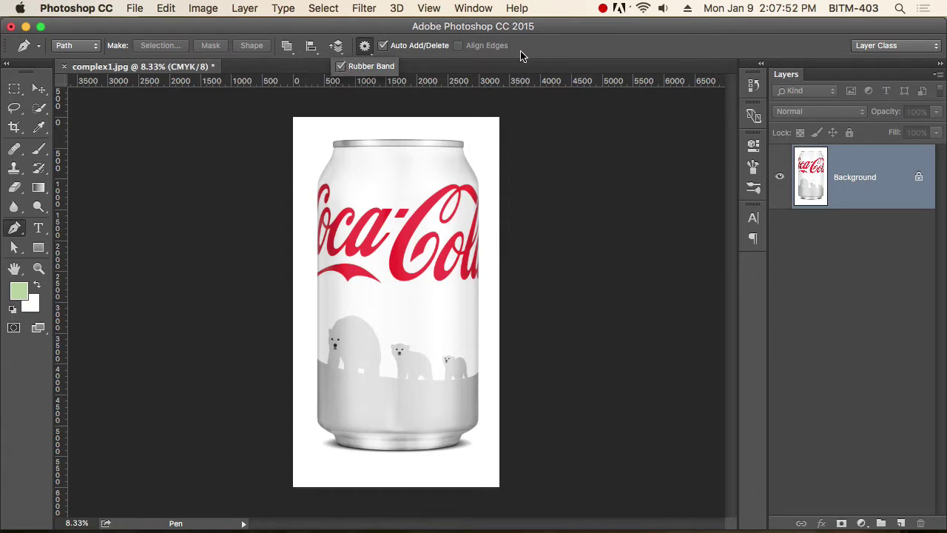
{"action": "left_click", "coordinate": [15, 231]}
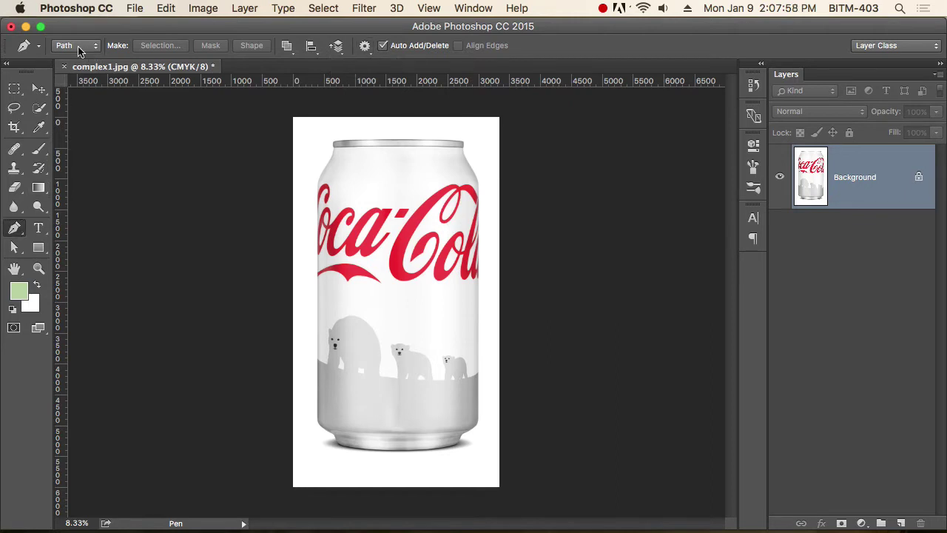
{"action": "left_click", "coordinate": [286, 45]}
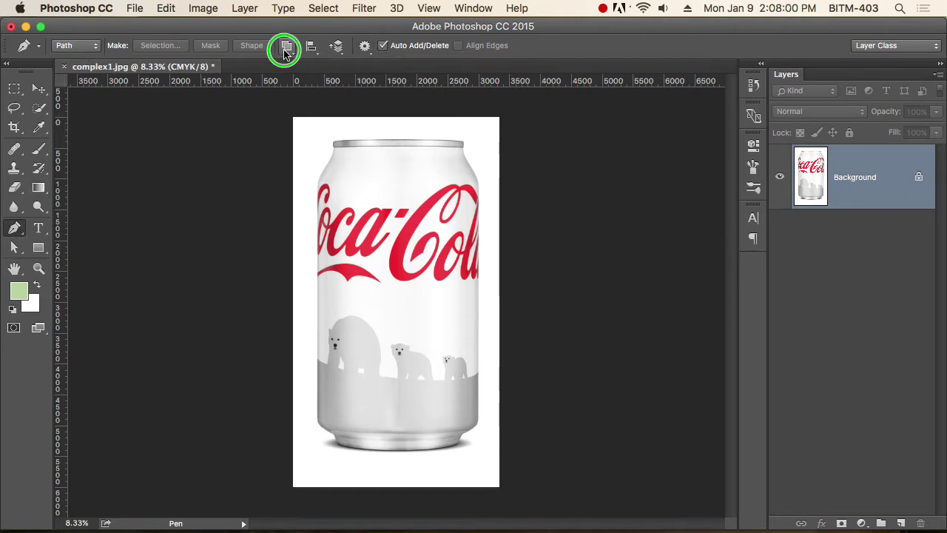
{"action": "left_click", "coordinate": [318, 70]}
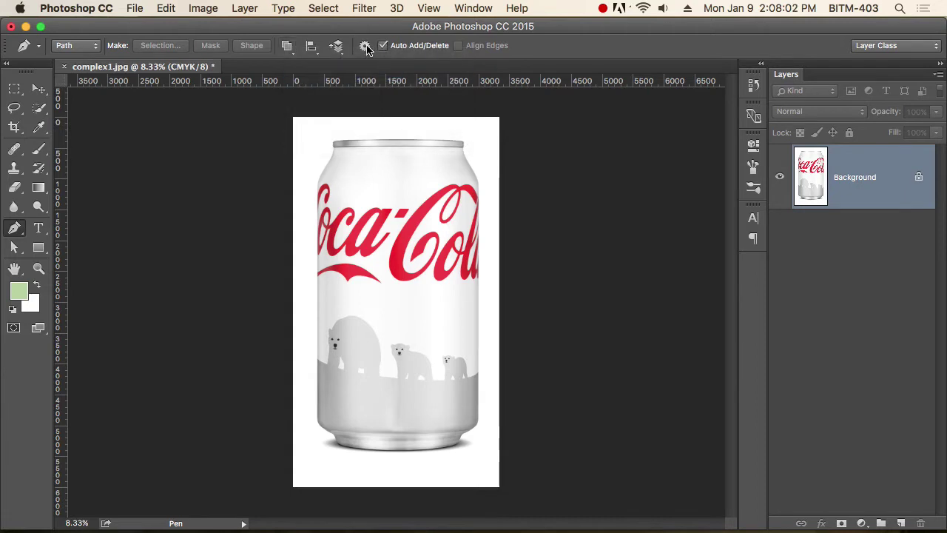
{"action": "left_click", "coordinate": [366, 46]}
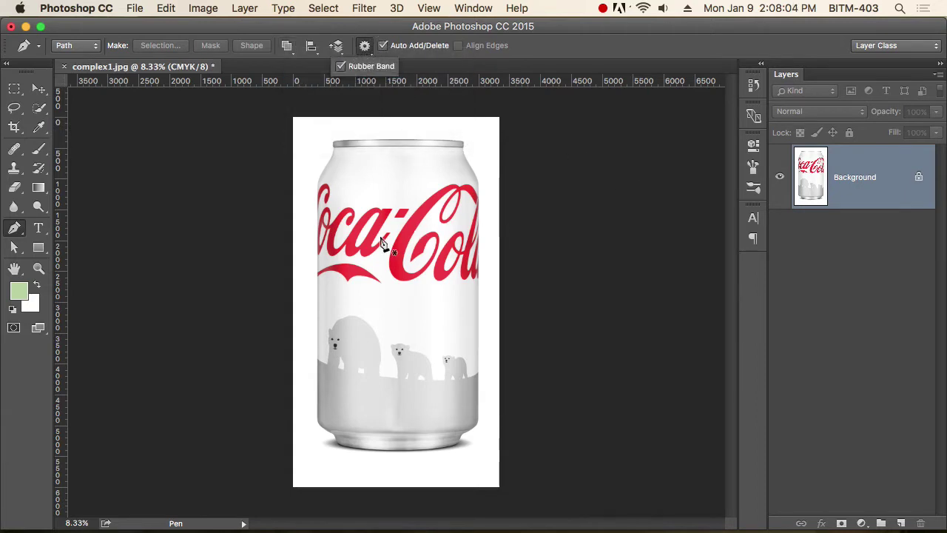
Step: Draw a closed seven-point path with straight and curved segments across the logo on the can
{"action": "left_click", "coordinate": [343, 238]}
{"action": "left_click_drag", "start_coordinate": [429, 202], "coordinate": [436, 205]}
{"action": "left_click_drag", "start_coordinate": [457, 224], "coordinate": [457, 252]}
{"action": "left_click", "coordinate": [453, 280]}
{"action": "left_click", "coordinate": [432, 300]}
{"action": "left_click", "coordinate": [396, 305]}
{"action": "left_click", "coordinate": [357, 291]}
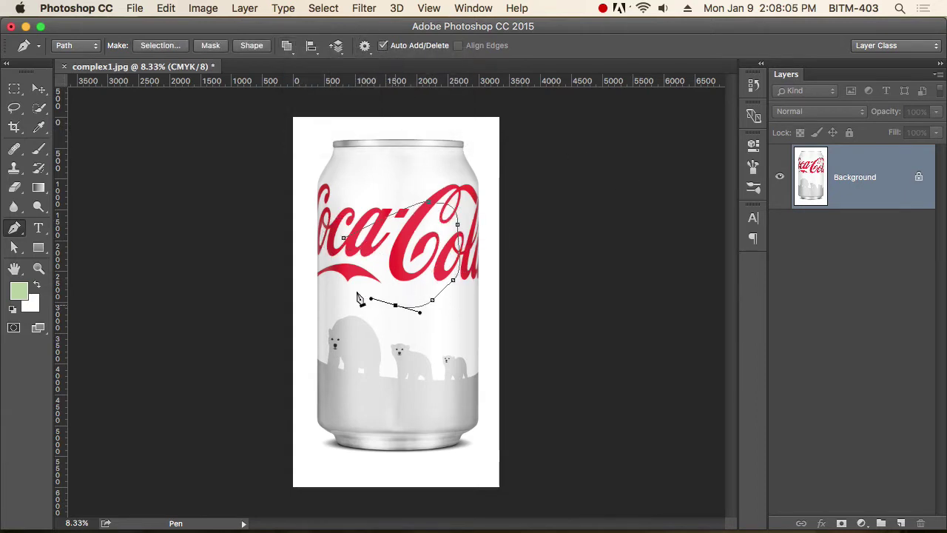
{"action": "left_click", "coordinate": [345, 239]}
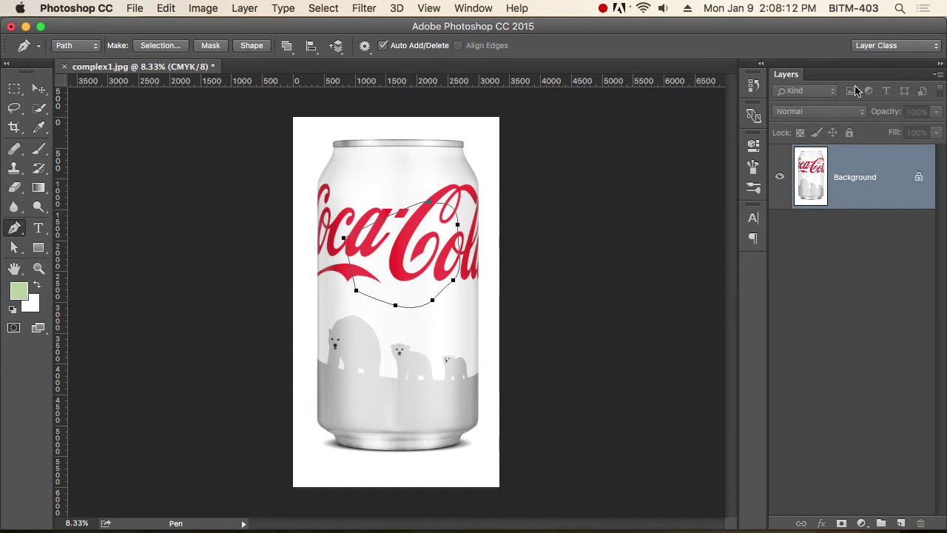
Step: Show the Paths panel docked alongside Layers, and delete the existing "clip dry" path
{"action": "left_click", "coordinate": [478, 9]}
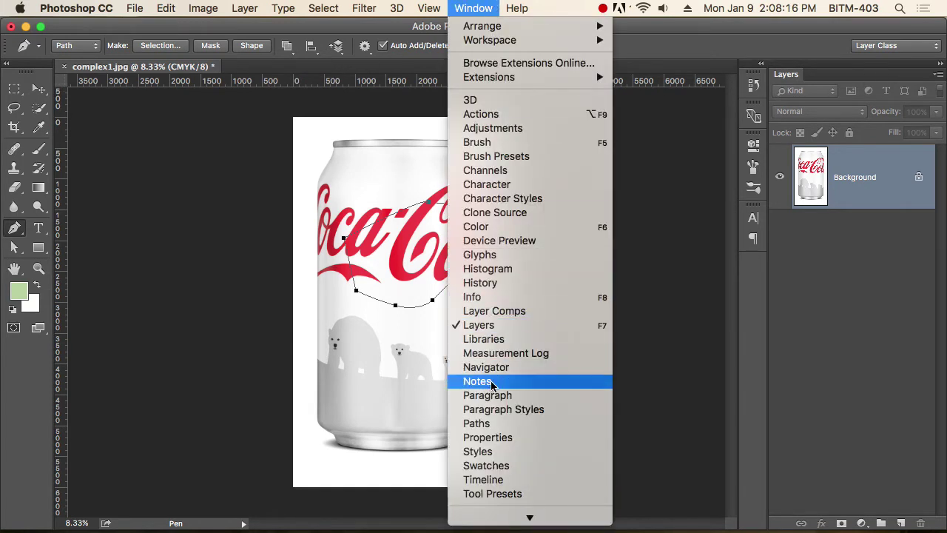
{"action": "left_click", "coordinate": [489, 421]}
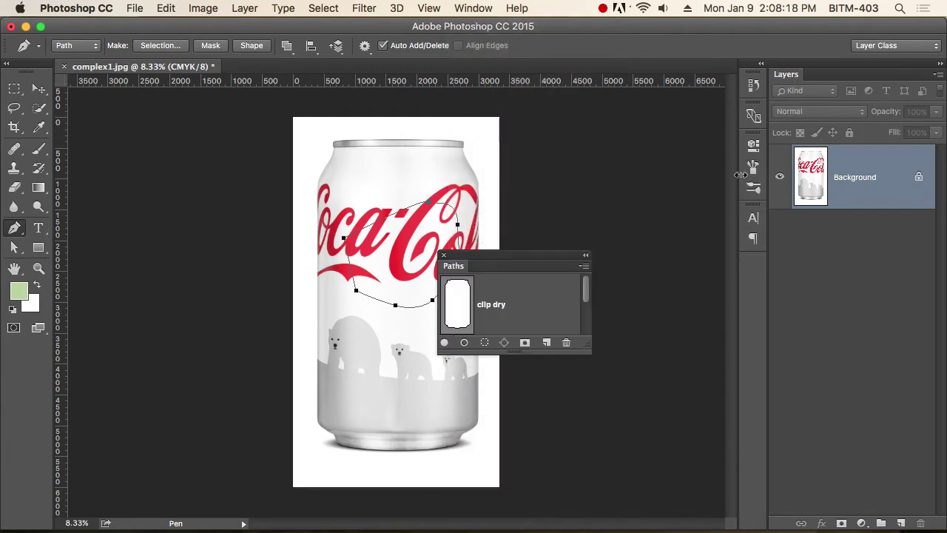
{"action": "left_click_drag", "start_coordinate": [452, 269], "coordinate": [832, 78]}
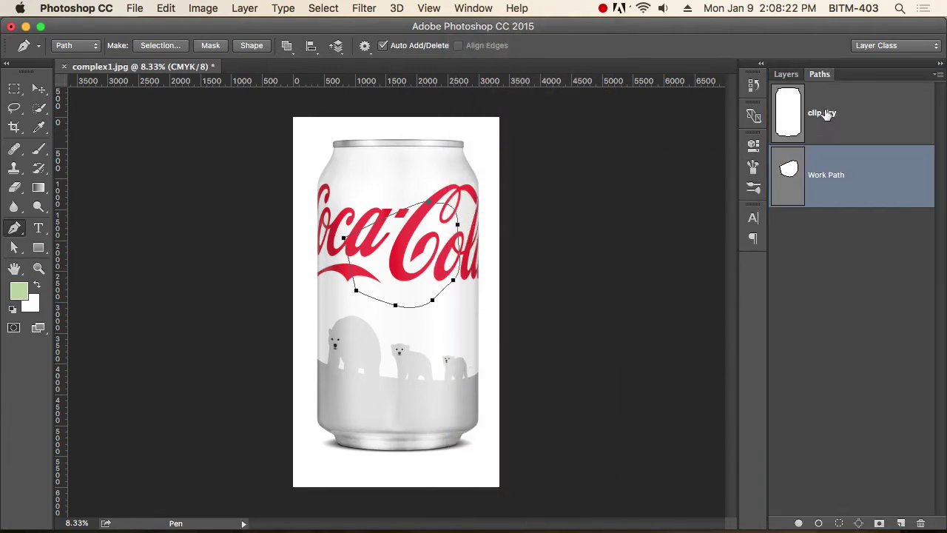
{"action": "left_click", "coordinate": [837, 122]}
{"action": "key", "text": "BackSpace"}
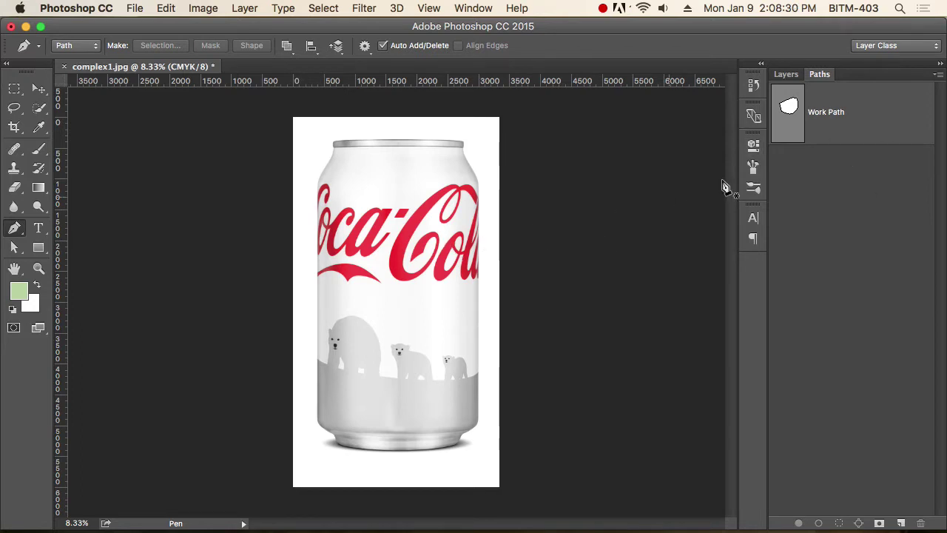
Step: Display the work path on the can and compare the Paths list with the Layers list
{"action": "left_click", "coordinate": [797, 126]}
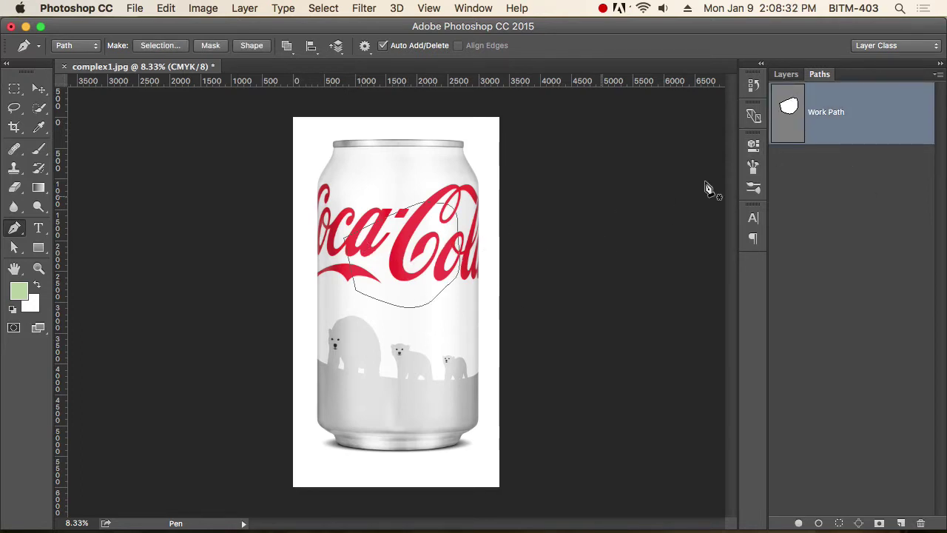
{"action": "left_click", "coordinate": [788, 75]}
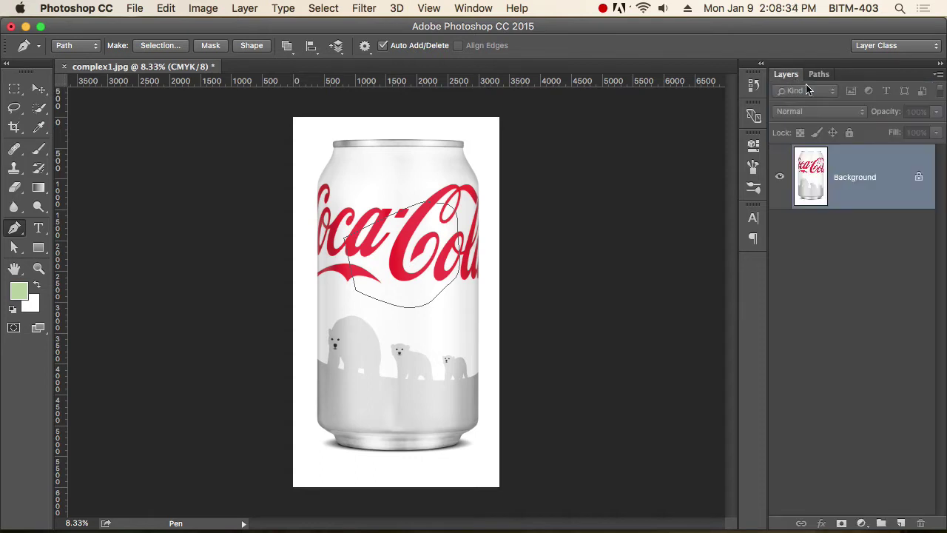
{"action": "left_click", "coordinate": [819, 74]}
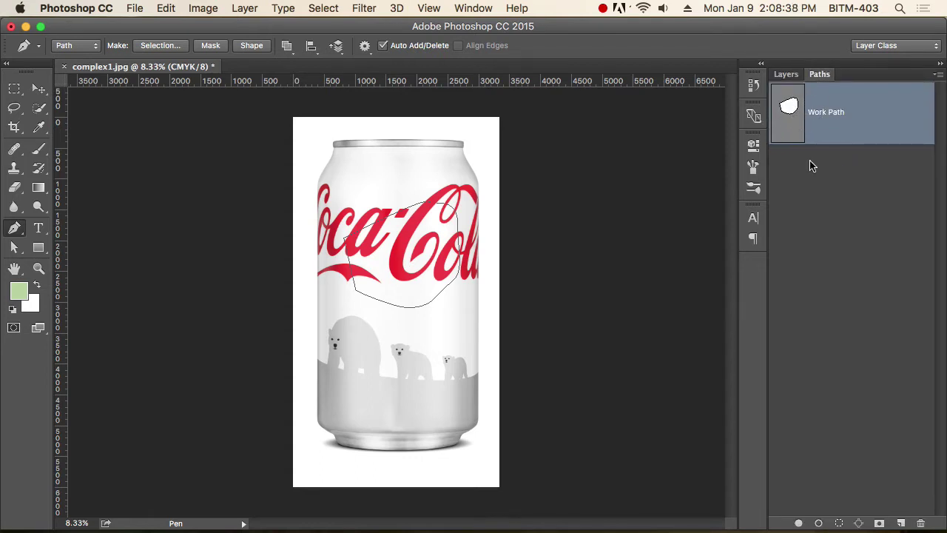
{"action": "left_click", "coordinate": [787, 75]}
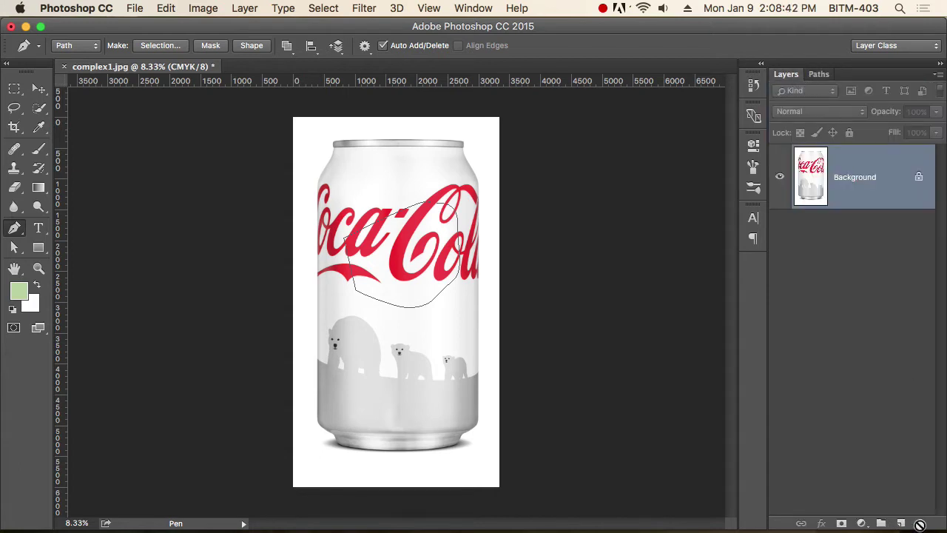
{"action": "left_click", "coordinate": [820, 75]}
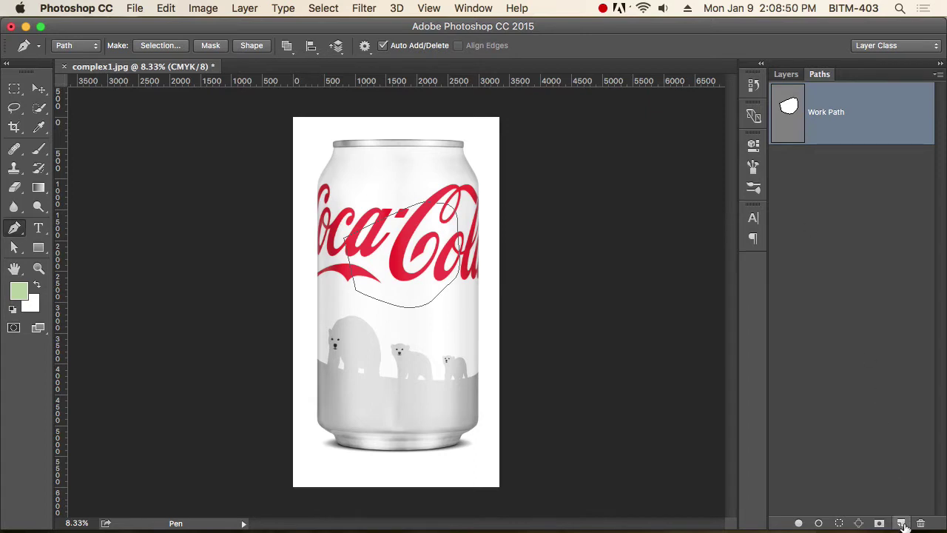
Step: Add a second closed, looping curved path to the same work path, over the logo and down to the bears
{"action": "left_click", "coordinate": [350, 195]}
{"action": "left_click_drag", "start_coordinate": [417, 199], "coordinate": [455, 278]}
{"action": "left_click_drag", "start_coordinate": [444, 308], "coordinate": [429, 319]}
{"action": "left_click_drag", "start_coordinate": [397, 335], "coordinate": [323, 276]}
{"action": "left_click_drag", "start_coordinate": [328, 238], "coordinate": [334, 224]}
{"action": "left_click_drag", "start_coordinate": [348, 210], "coordinate": [385, 183]}
{"action": "left_click_drag", "start_coordinate": [446, 198], "coordinate": [438, 254]}
{"action": "left_click_drag", "start_coordinate": [419, 271], "coordinate": [404, 270]}
{"action": "left_click_drag", "start_coordinate": [359, 239], "coordinate": [356, 232]}
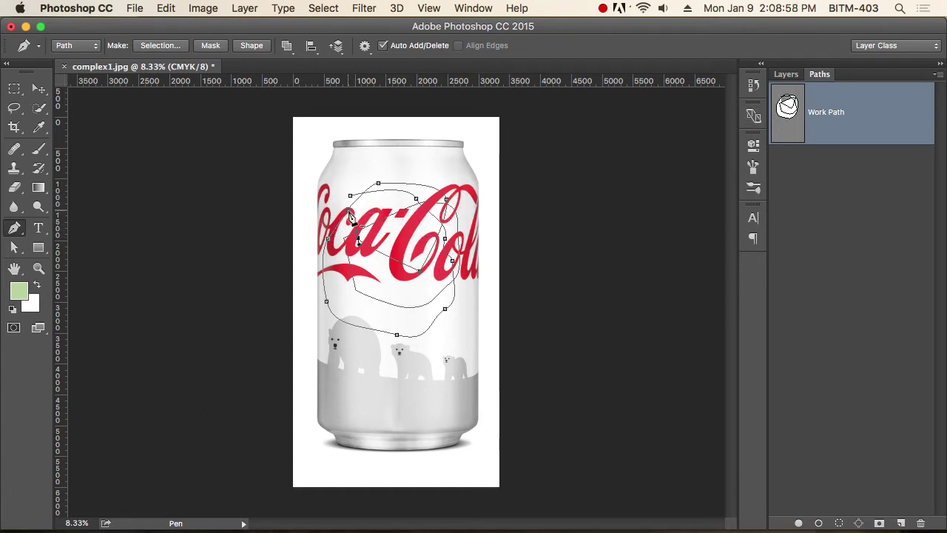
{"action": "left_click", "coordinate": [348, 211]}
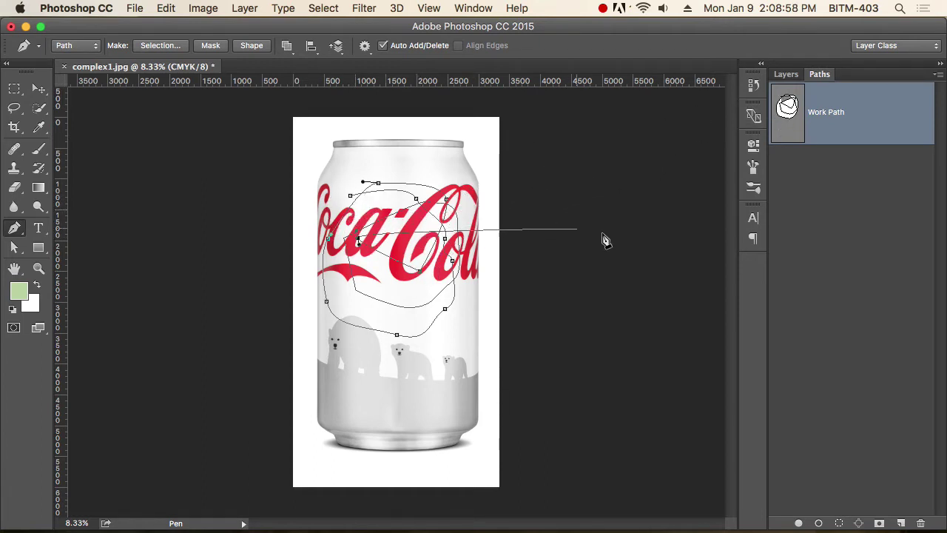
{"action": "left_click", "coordinate": [352, 197]}
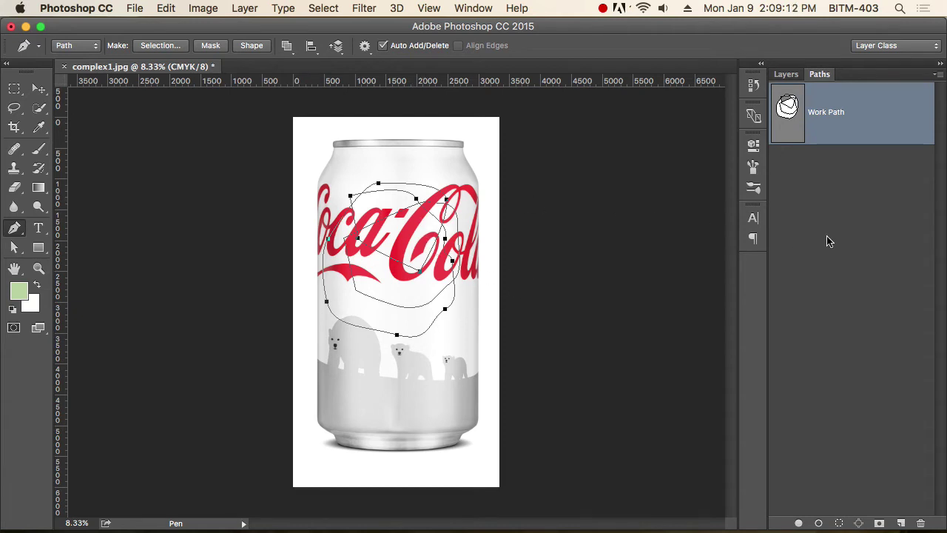
Step: Save the work path under the default name, and delete the saved path
{"action": "double_click", "coordinate": [814, 117]}
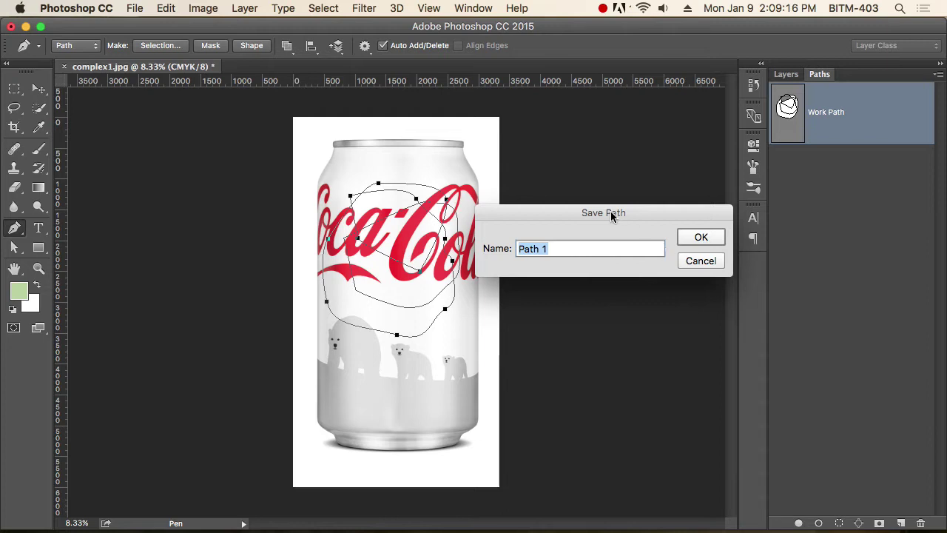
{"action": "left_click", "coordinate": [701, 238]}
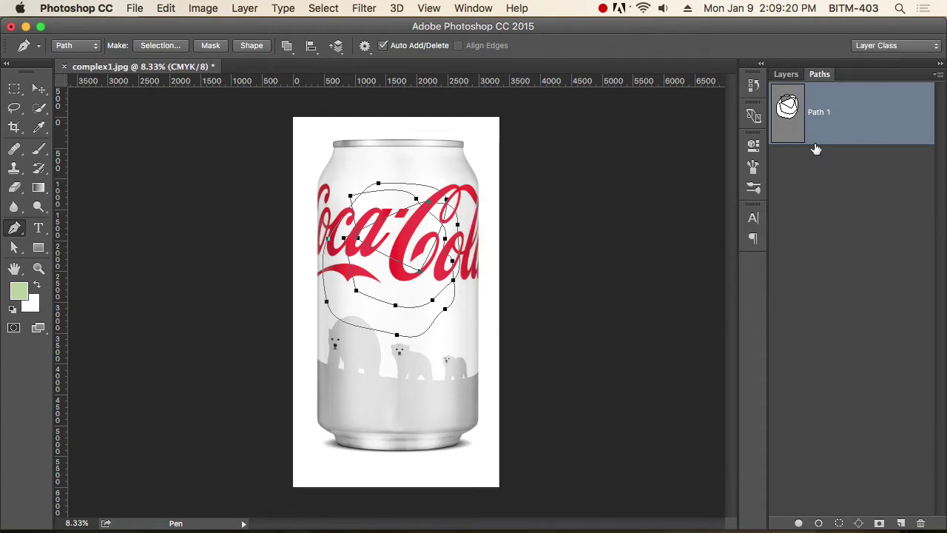
{"action": "key", "text": "Delete"}
{"action": "key", "text": "Delete"}
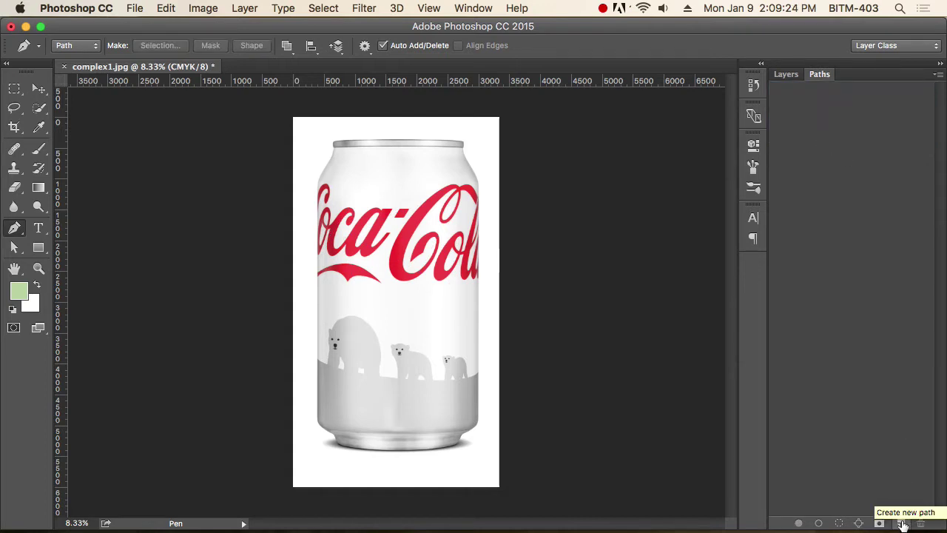
Step: Create a new path and name it "test"
{"action": "left_click", "coordinate": [901, 524]}
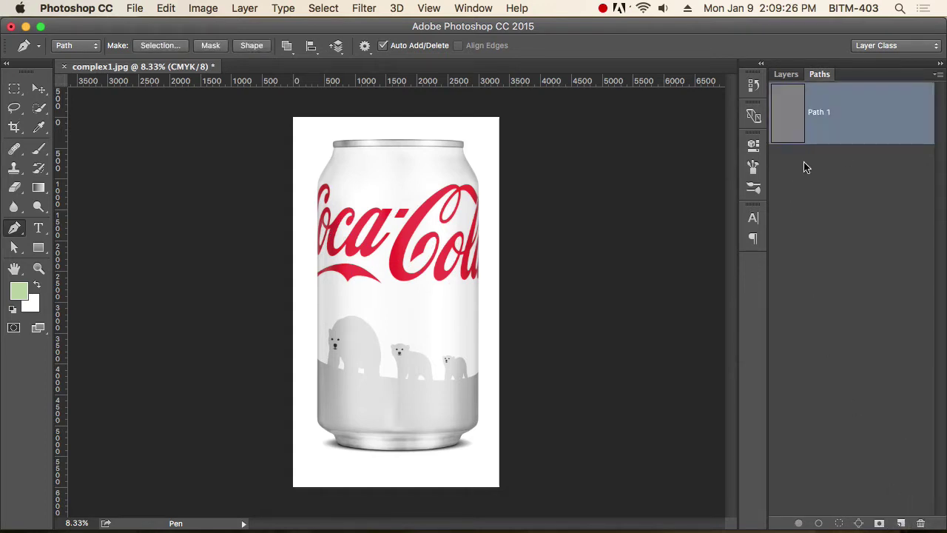
{"action": "double_click", "coordinate": [820, 112]}
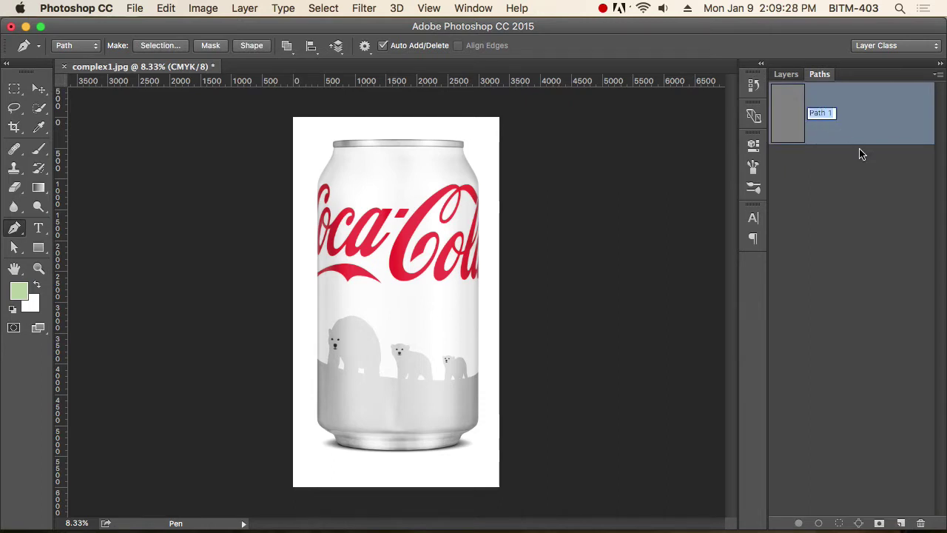
{"action": "type", "text": "c"}
{"action": "type", "text": "est"}
{"action": "key", "text": "Return"}
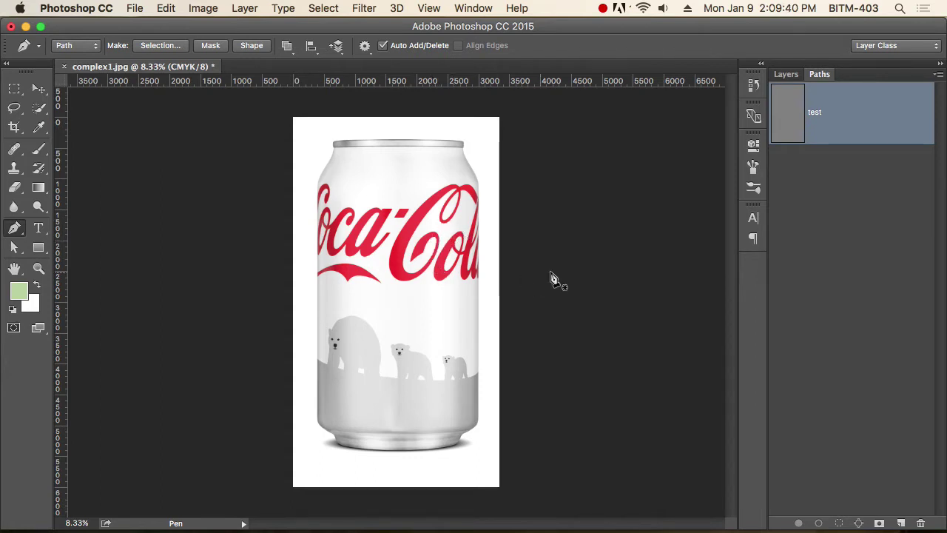
Step: Examine the can's upper rim and shoulder edges up close
{"action": "right_click", "coordinate": [388, 227]}
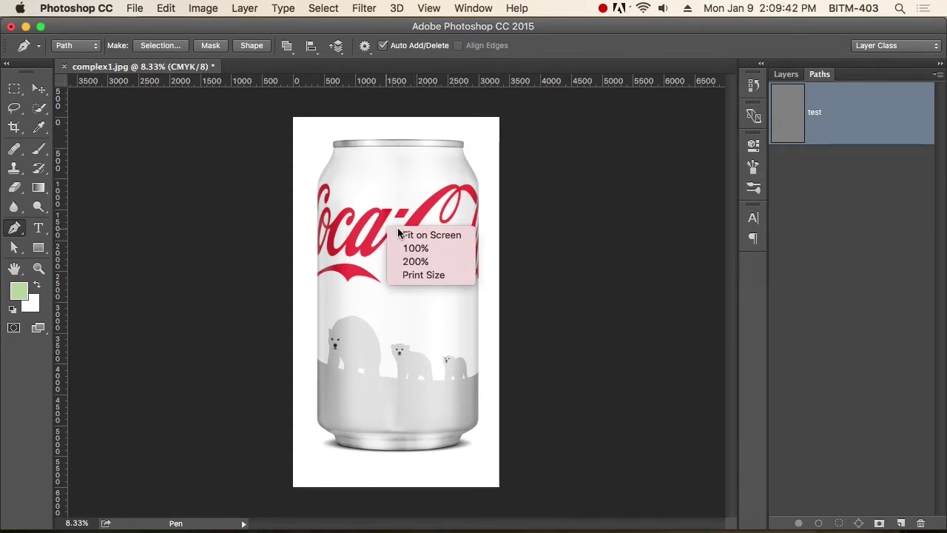
{"action": "left_click", "coordinate": [476, 289]}
{"action": "left_click", "coordinate": [454, 292], "text": "super"}
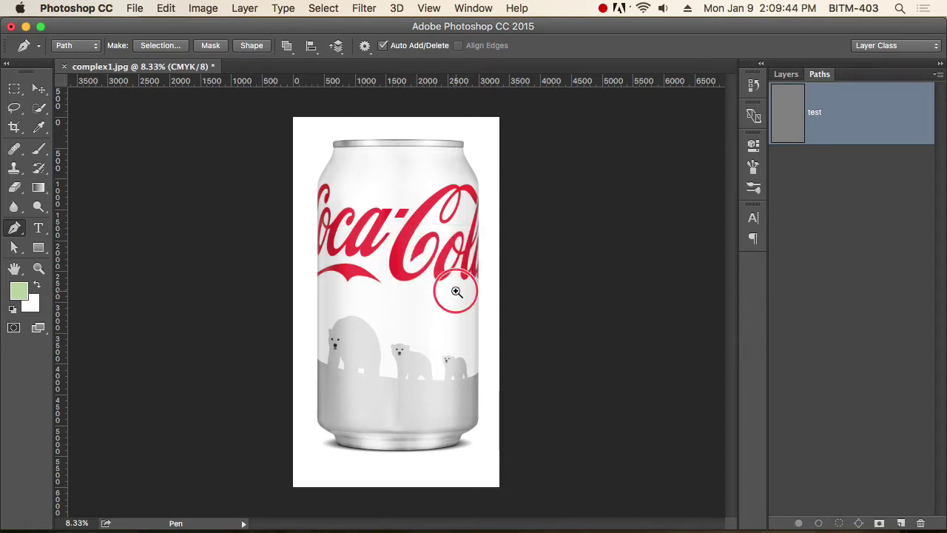
{"action": "left_click", "coordinate": [454, 291], "text": "super"}
{"action": "left_click_drag", "start_coordinate": [434, 266], "coordinate": [454, 422]}
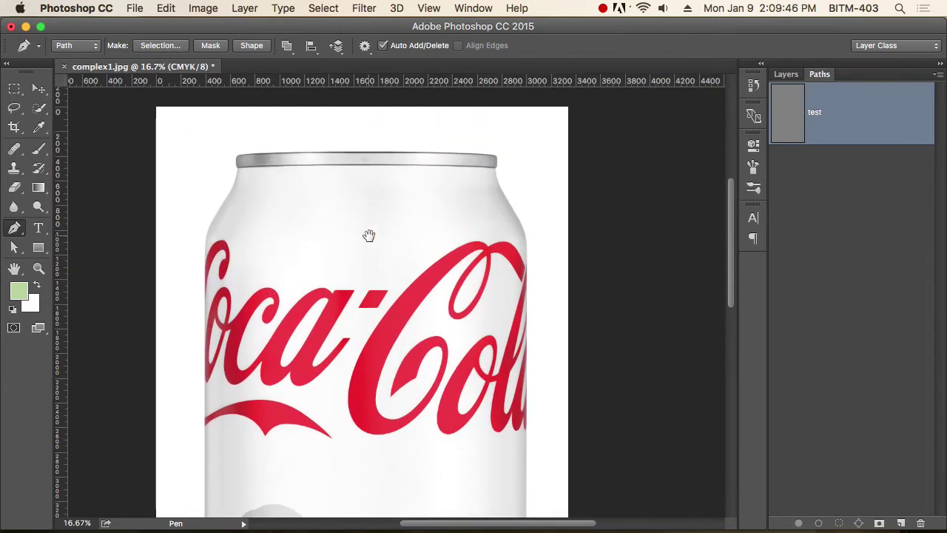
{"action": "right_click", "coordinate": [366, 233]}
{"action": "left_click", "coordinate": [365, 233], "text": "super"}
{"action": "left_click", "coordinate": [365, 233], "text": "super"}
{"action": "left_click_drag", "start_coordinate": [366, 223], "coordinate": [401, 324]}
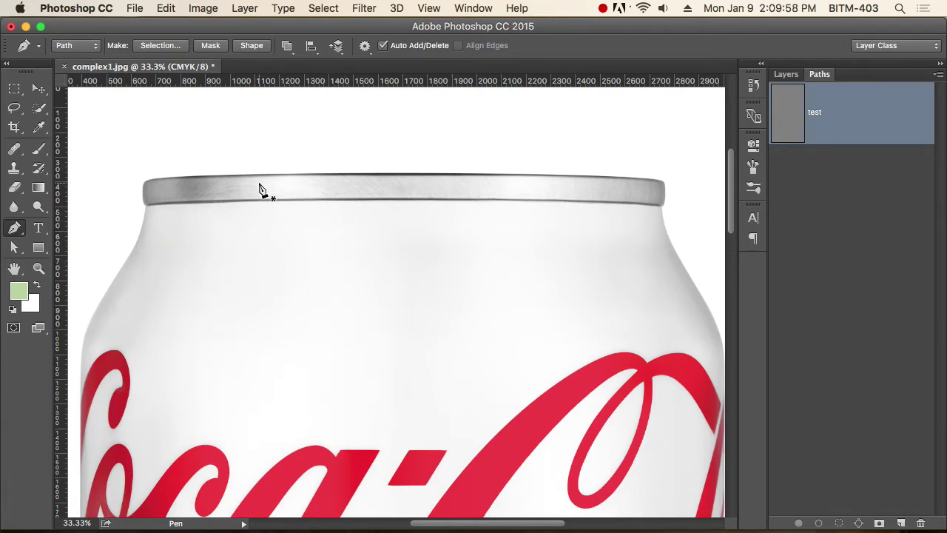
Step: Show the layers and duplicate the Background layer of the can image
{"action": "left_click", "coordinate": [786, 74]}
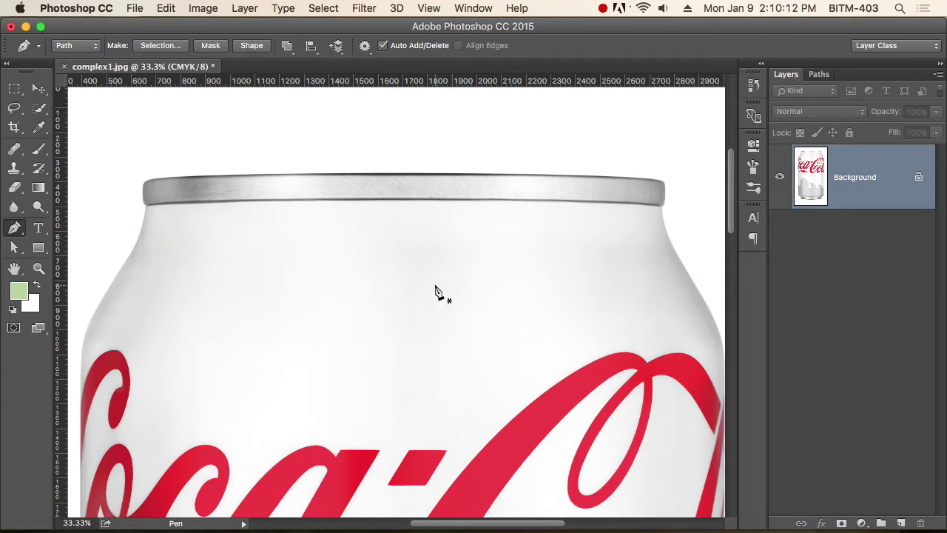
{"action": "left_click_drag", "start_coordinate": [286, 311], "coordinate": [364, 353]}
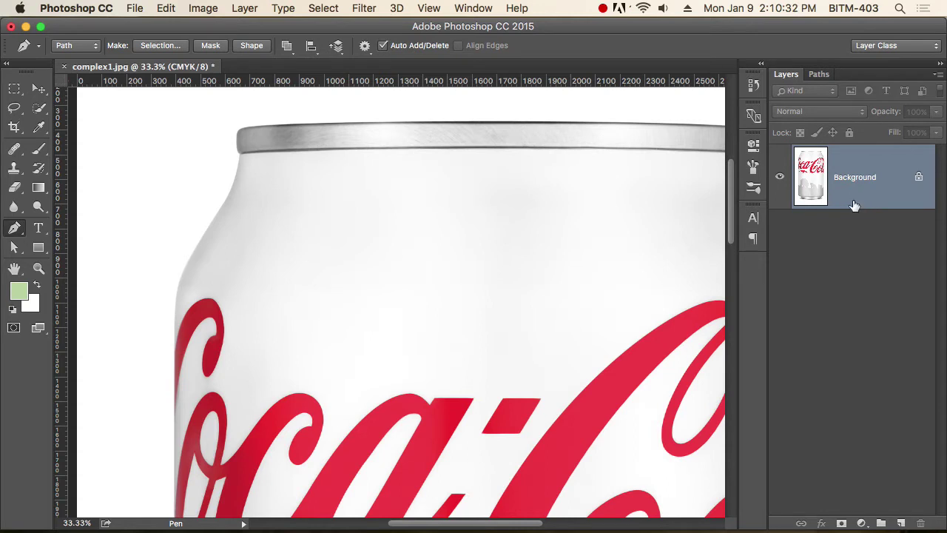
{"action": "right_click", "coordinate": [401, 335]}
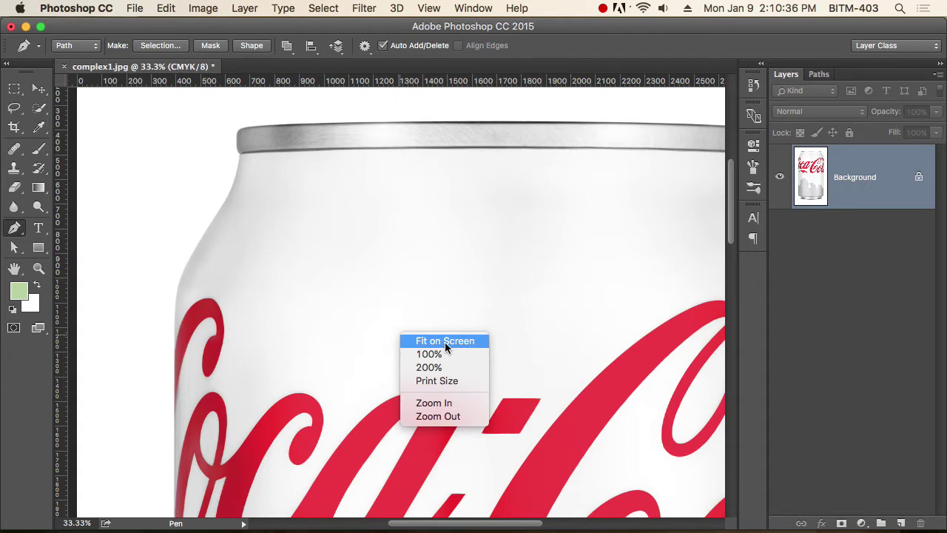
{"action": "left_click", "coordinate": [463, 312]}
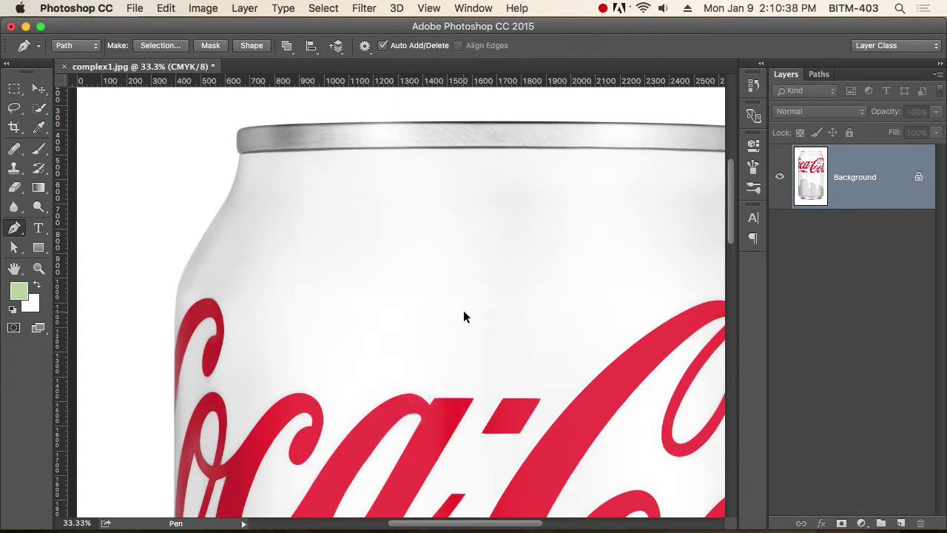
{"action": "left_click", "coordinate": [465, 312], "text": "alt"}
{"action": "left_click", "coordinate": [465, 312], "text": "alt"}
{"action": "left_click", "coordinate": [482, 300], "text": "alt"}
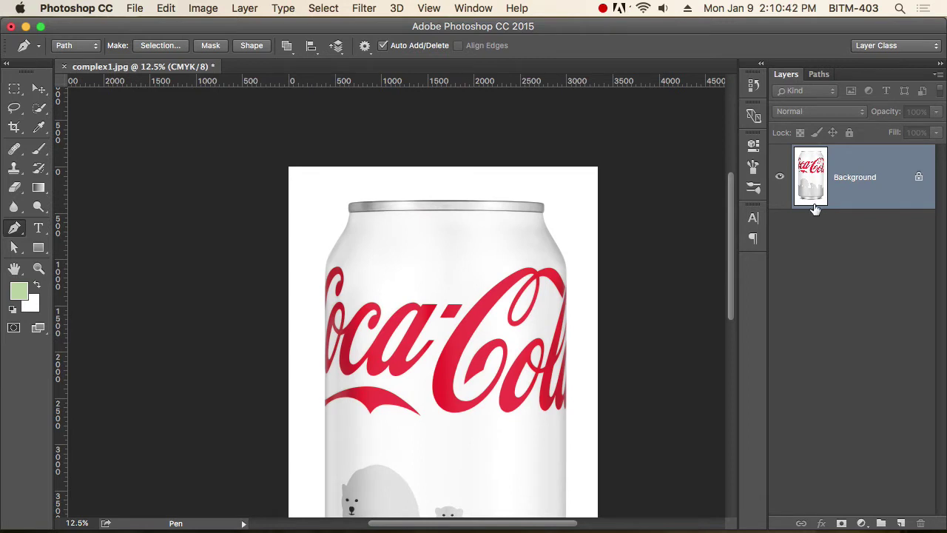
{"action": "left_click", "coordinate": [814, 209], "text": "super"}
{"action": "key", "text": "super+j"}
{"action": "left_click", "coordinate": [845, 172]}
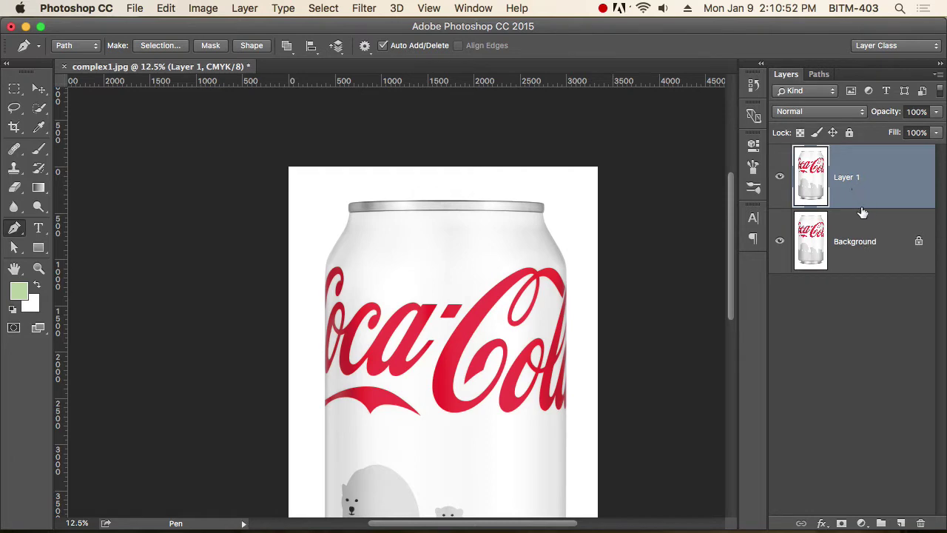
Step: Try a Levels adjustment on the duplicate layer with the black input level at 172, and delete that layer
{"action": "left_click", "coordinate": [235, 10]}
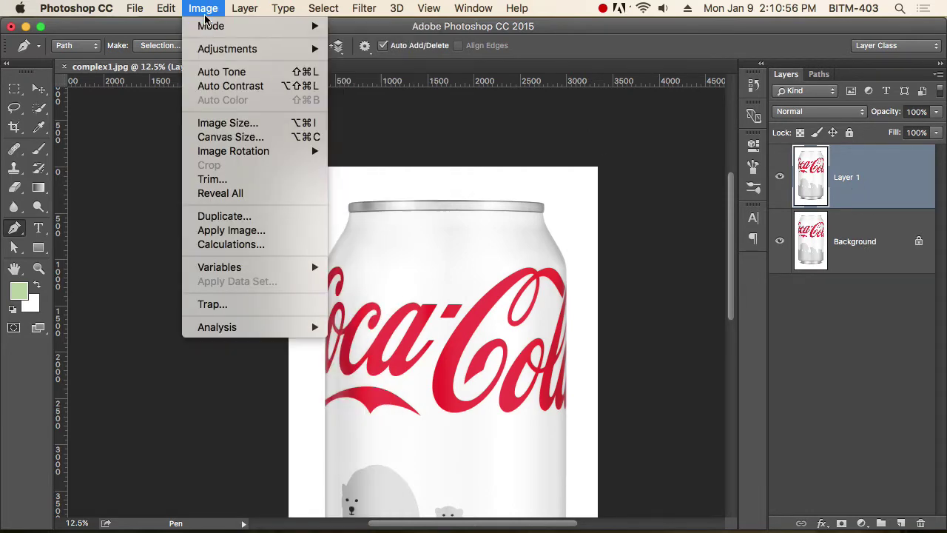
{"action": "mouse_move", "coordinate": [222, 50]}
{"action": "left_click", "coordinate": [363, 65]}
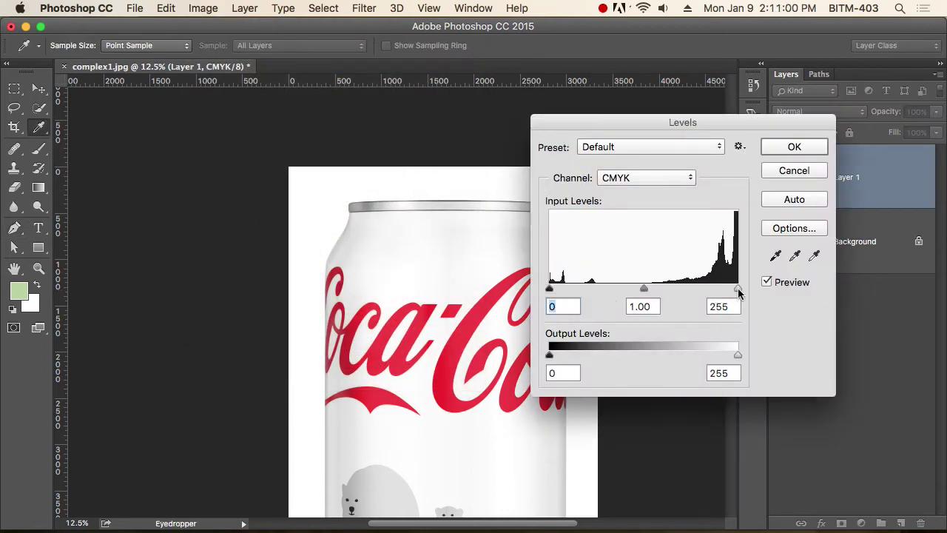
{"action": "mouse_move", "coordinate": [737, 288]}
{"action": "left_mouse_down"}
{"action": "mouse_move", "coordinate": [705, 289]}
{"action": "mouse_move", "coordinate": [739, 290]}
{"action": "left_mouse_up"}
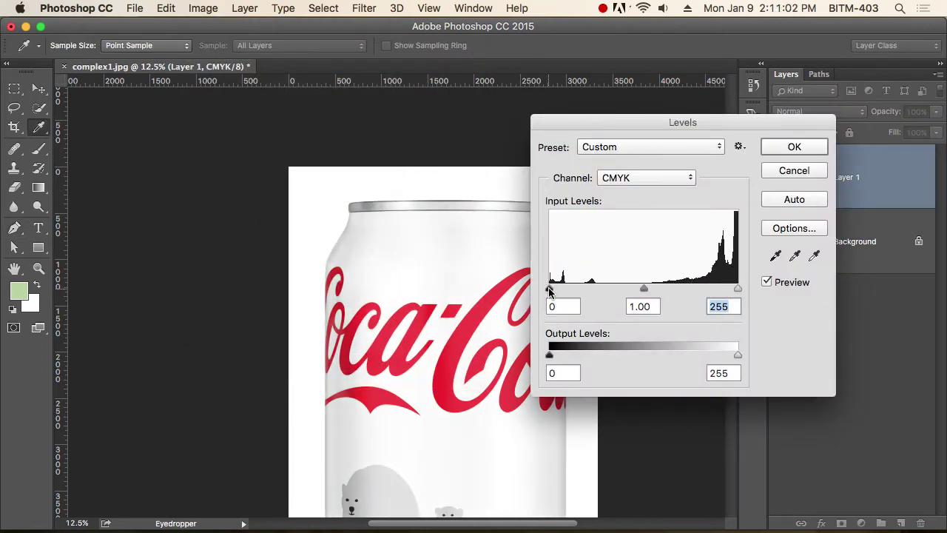
{"action": "left_click_drag", "start_coordinate": [549, 290], "coordinate": [676, 298]}
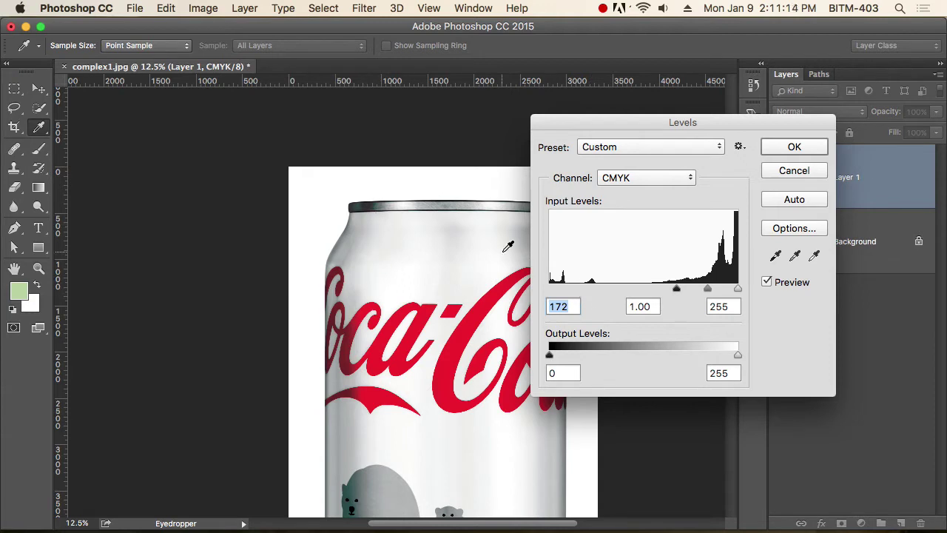
{"action": "left_click", "coordinate": [786, 171]}
{"action": "key", "text": "p"}
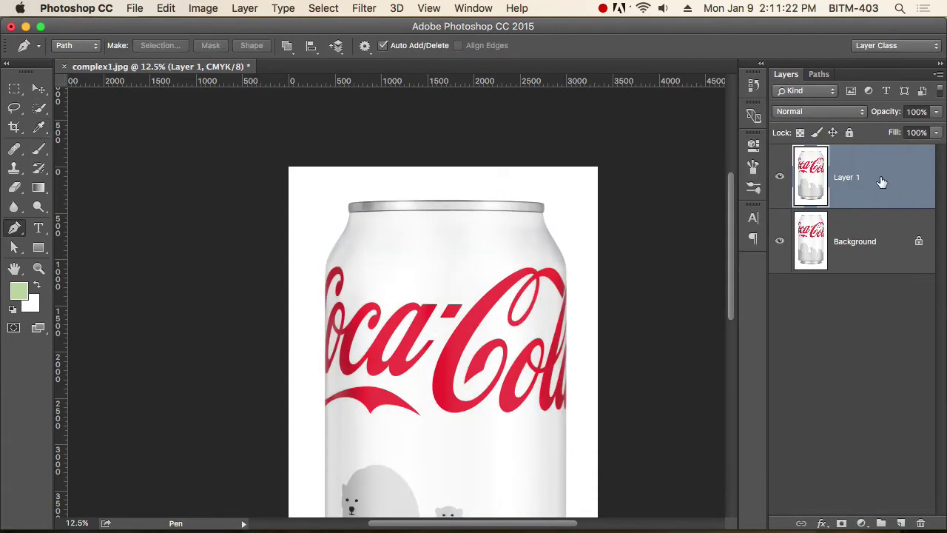
{"action": "key", "text": "Delete"}
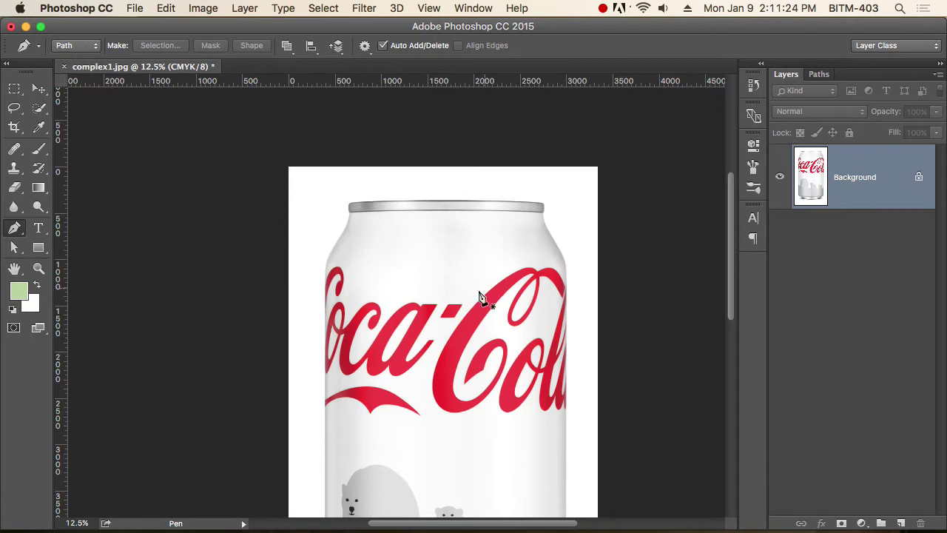
Step: Return to the paths list, add a new path and name it "test"
{"action": "right_click", "coordinate": [449, 304]}
{"action": "left_click", "coordinate": [532, 351]}
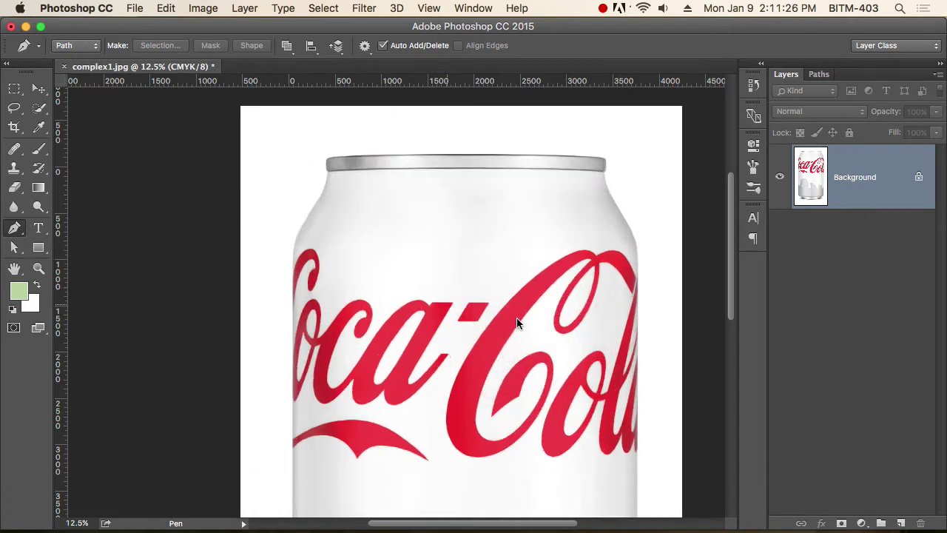
{"action": "left_click", "coordinate": [822, 75]}
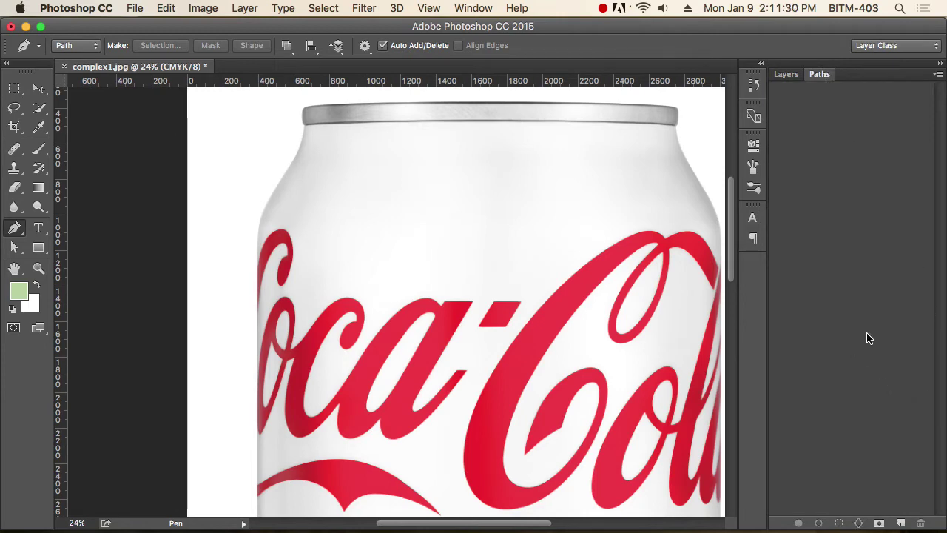
{"action": "left_click", "coordinate": [903, 523]}
{"action": "double_click", "coordinate": [818, 113]}
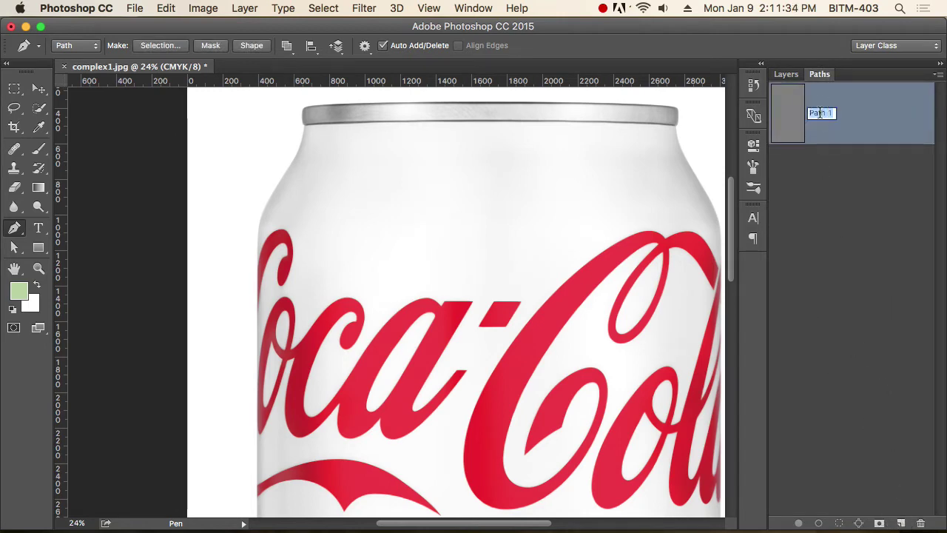
{"action": "type", "text": "test"}
{"action": "key", "text": "Return"}
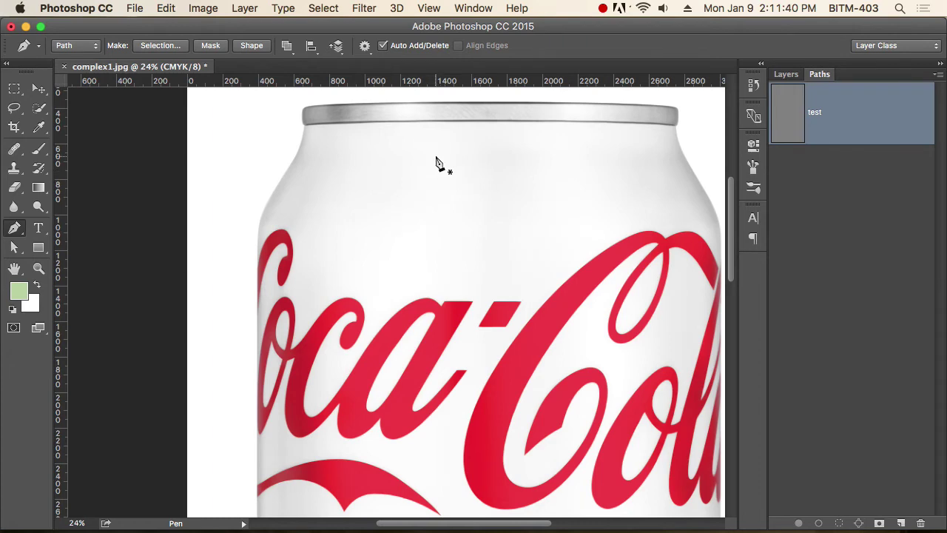
Step: Start the "test" path with an anchor point where the lower-left corner of the can's rim meets the body
{"action": "key", "text": "super+equal"}
{"action": "key", "text": "super+equal"}
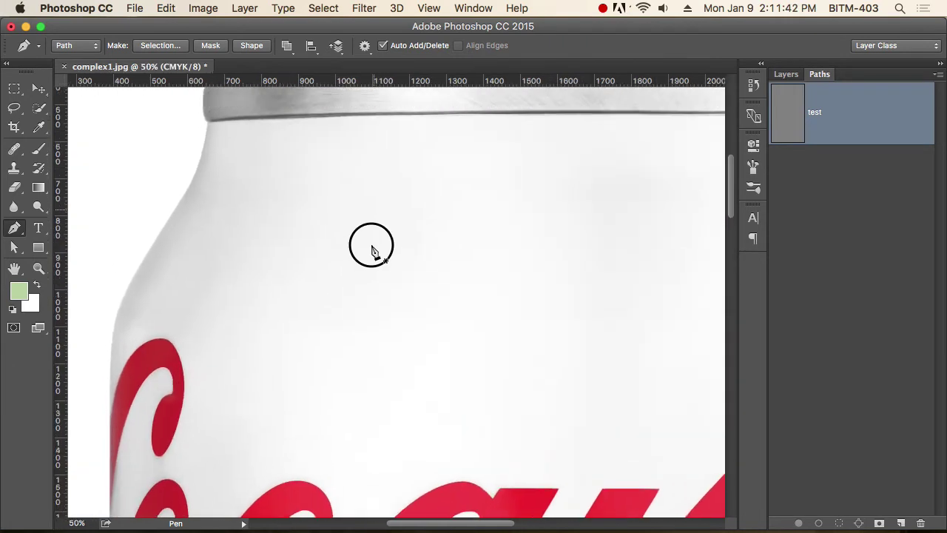
{"action": "scroll", "coordinate": [372, 250], "scroll_direction": "up", "scroll_amount": 3}
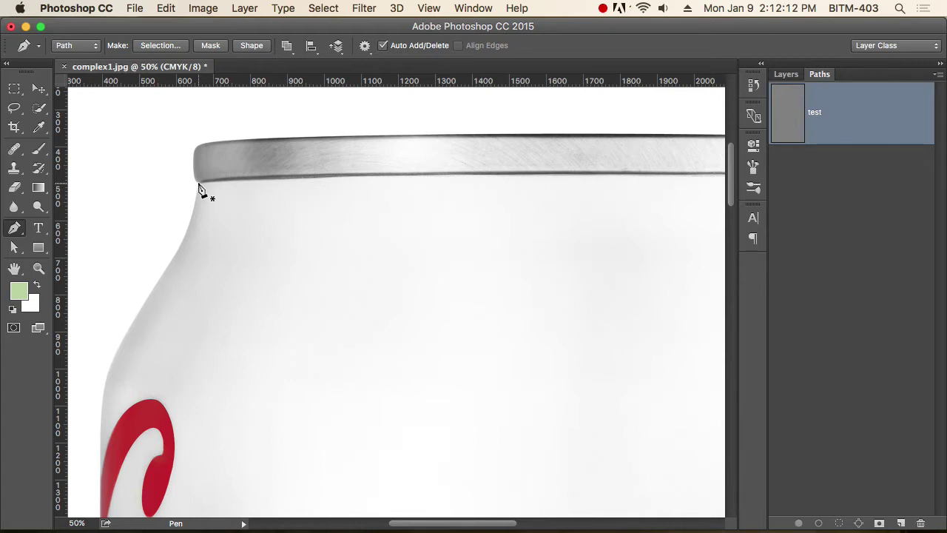
{"action": "left_click", "coordinate": [213, 187], "text": "super"}
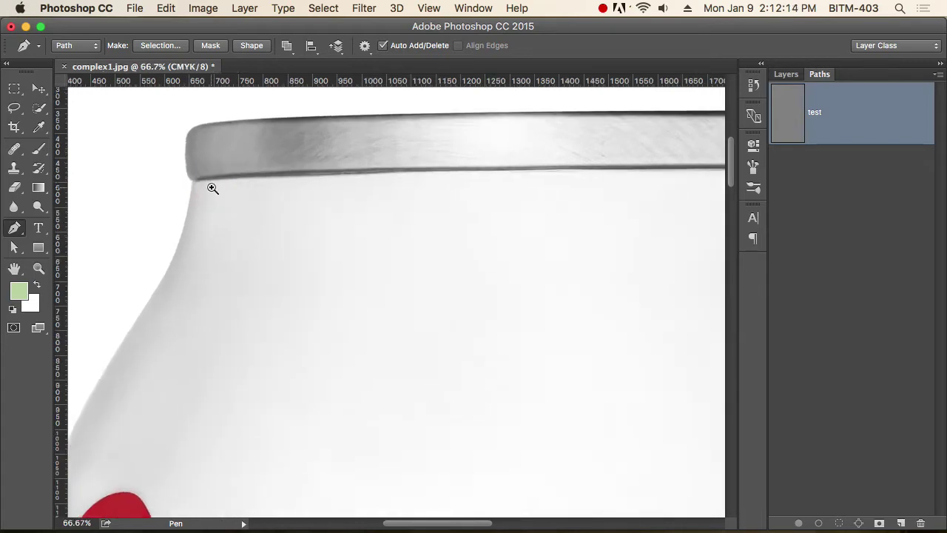
{"action": "left_click", "coordinate": [213, 188], "text": "super"}
{"action": "left_click", "coordinate": [212, 188], "text": "super"}
{"action": "left_click", "coordinate": [213, 188], "text": "super"}
{"action": "left_click_drag", "start_coordinate": [219, 168], "coordinate": [243, 285]}
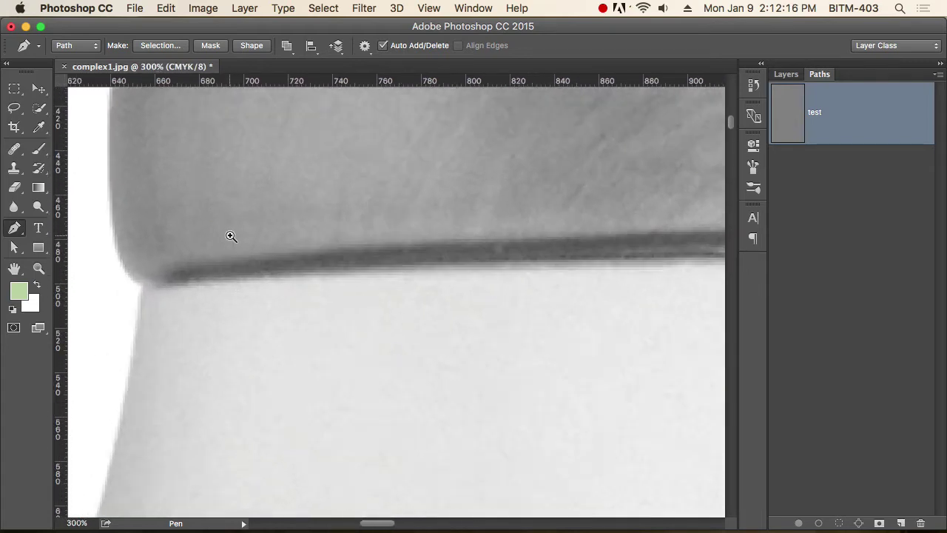
{"action": "left_click", "coordinate": [231, 236], "text": "super"}
{"action": "left_click_drag", "start_coordinate": [258, 217], "coordinate": [282, 369]}
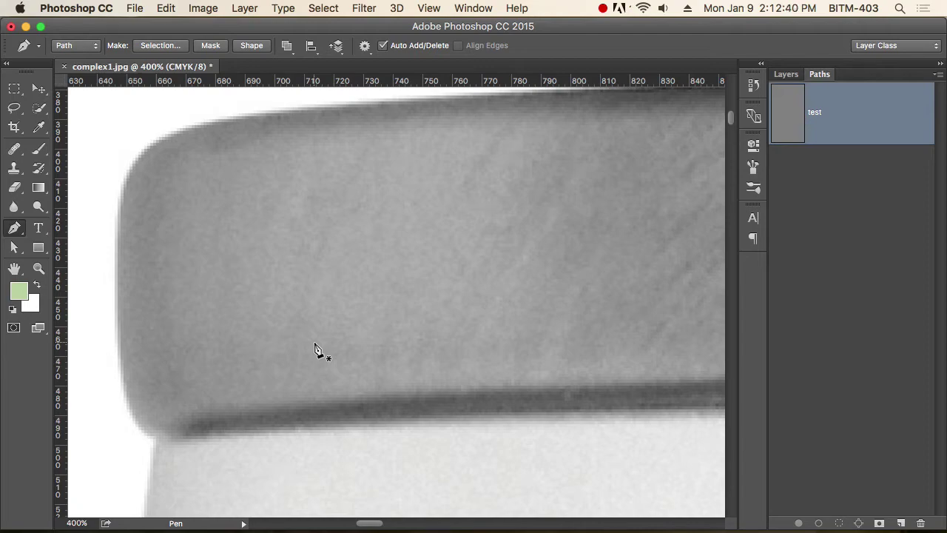
{"action": "left_click", "coordinate": [181, 380], "text": "super"}
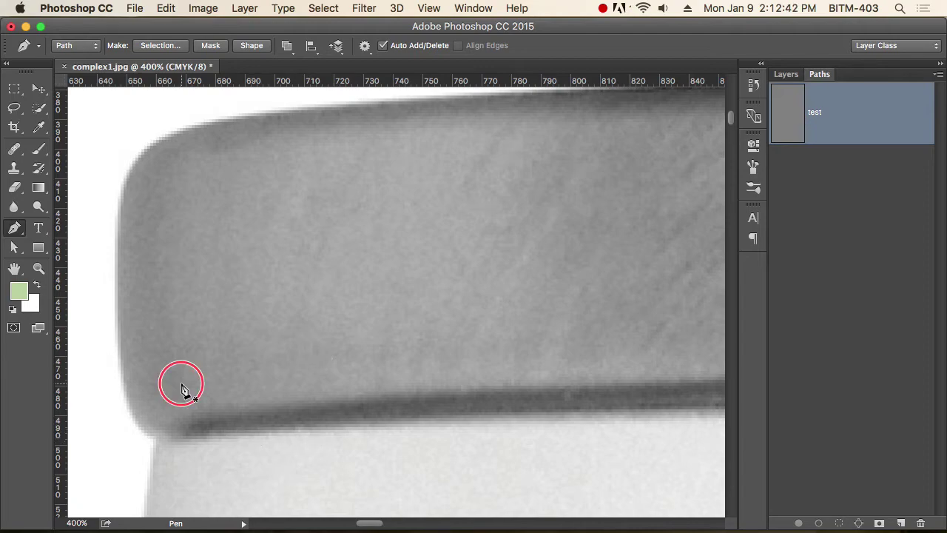
{"action": "left_click", "coordinate": [189, 379], "text": "super"}
{"action": "left_click_drag", "start_coordinate": [186, 406], "coordinate": [227, 379]}
{"action": "left_click", "coordinate": [202, 393], "text": "super"}
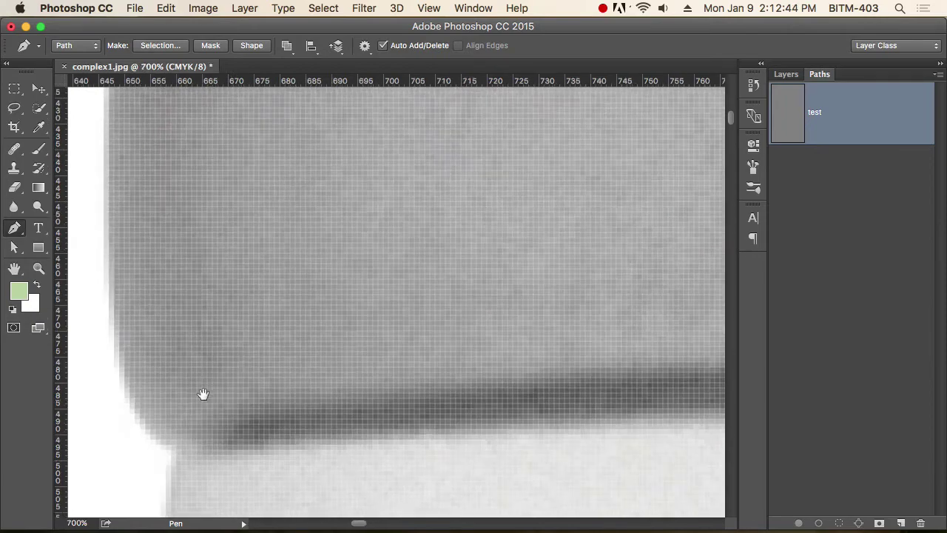
{"action": "left_click", "coordinate": [171, 445]}
Step: Add a curved segment from the first anchor around the rim's lower-left corner, and remove the new anchor's outgoing handle
{"action": "left_click", "coordinate": [222, 416], "text": "alt"}
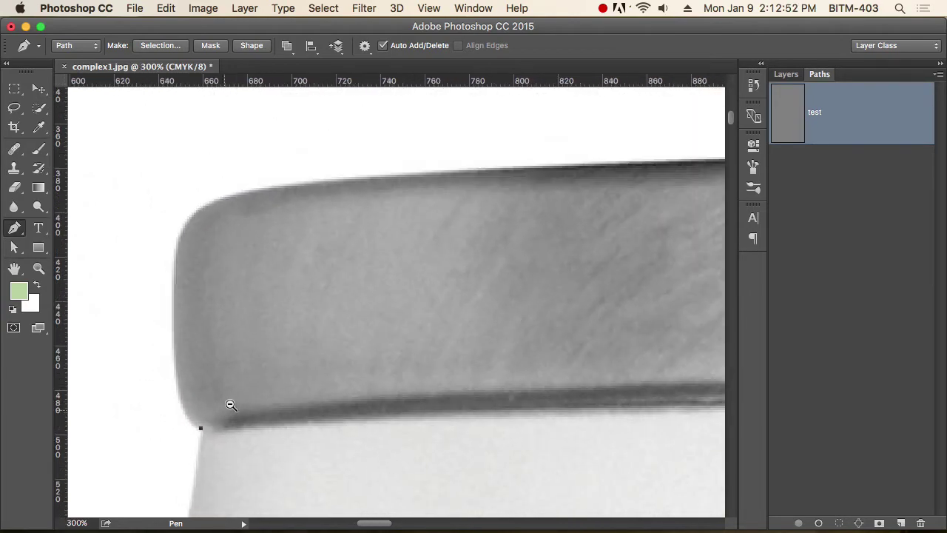
{"action": "left_click", "coordinate": [237, 388]}
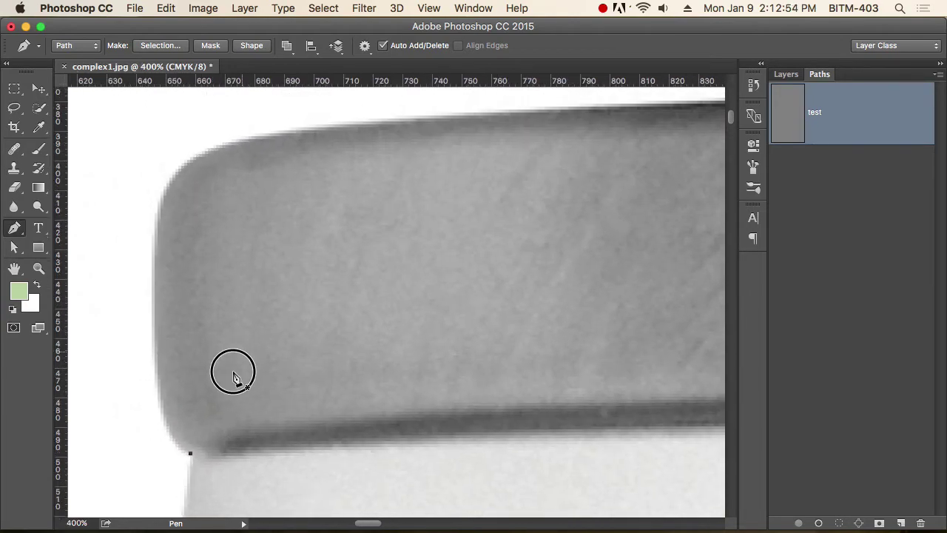
{"action": "scroll", "coordinate": [236, 377], "scroll_direction": "up", "scroll_amount": 2}
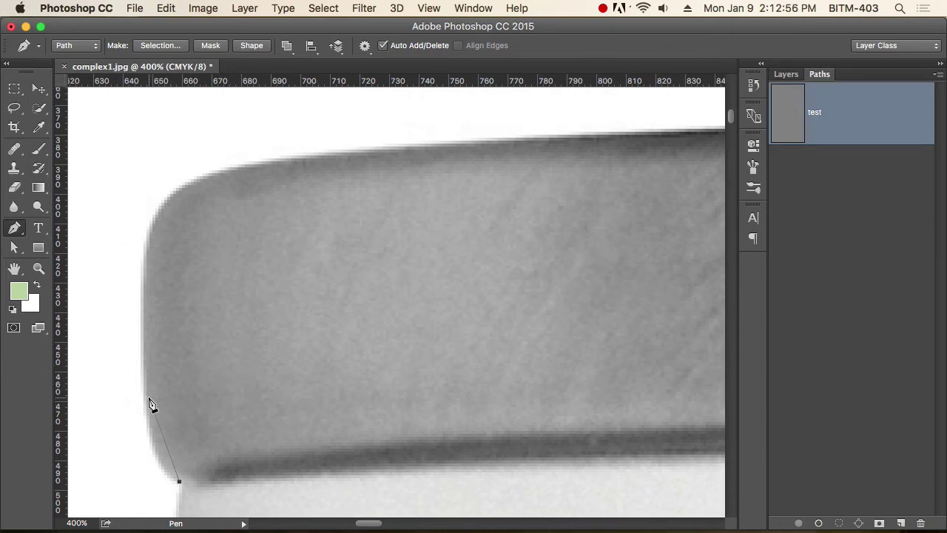
{"action": "left_click_drag", "start_coordinate": [146, 398], "coordinate": [146, 333]}
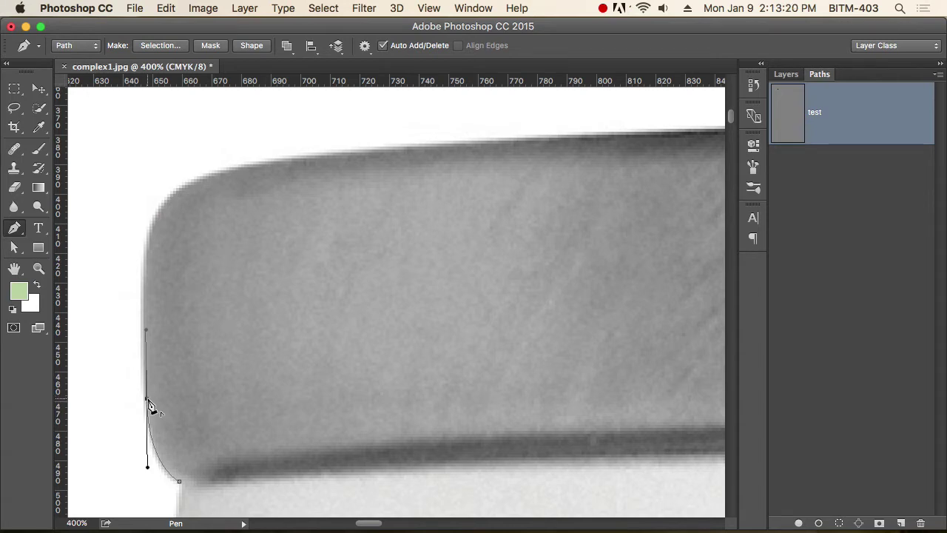
{"action": "left_click", "coordinate": [147, 400], "text": "alt"}
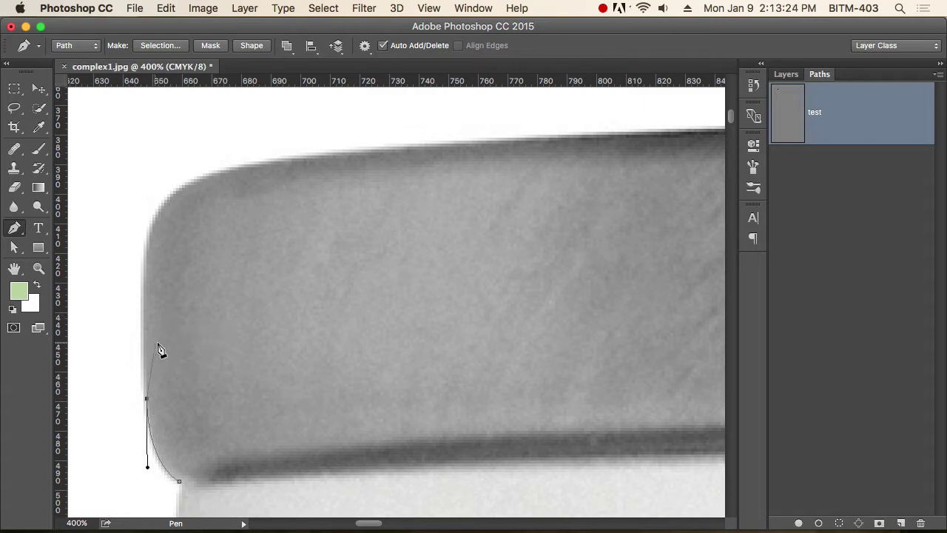
Step: Add a curved anchor on the rim's left side and another past its upper-left corner on the top edge
{"action": "scroll", "coordinate": [219, 318], "scroll_direction": "up", "scroll_amount": 3}
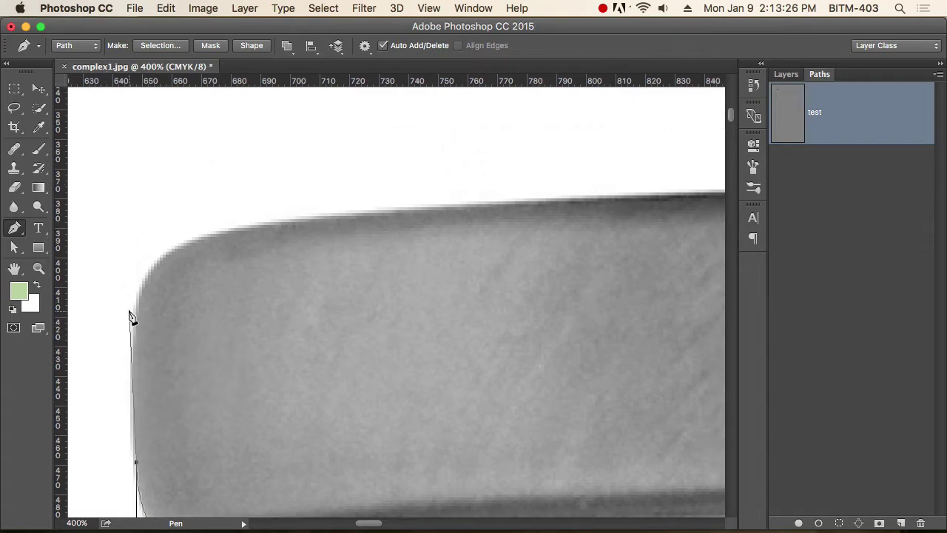
{"action": "left_click_drag", "start_coordinate": [132, 350], "coordinate": [147, 287]}
{"action": "left_click", "coordinate": [140, 318]}
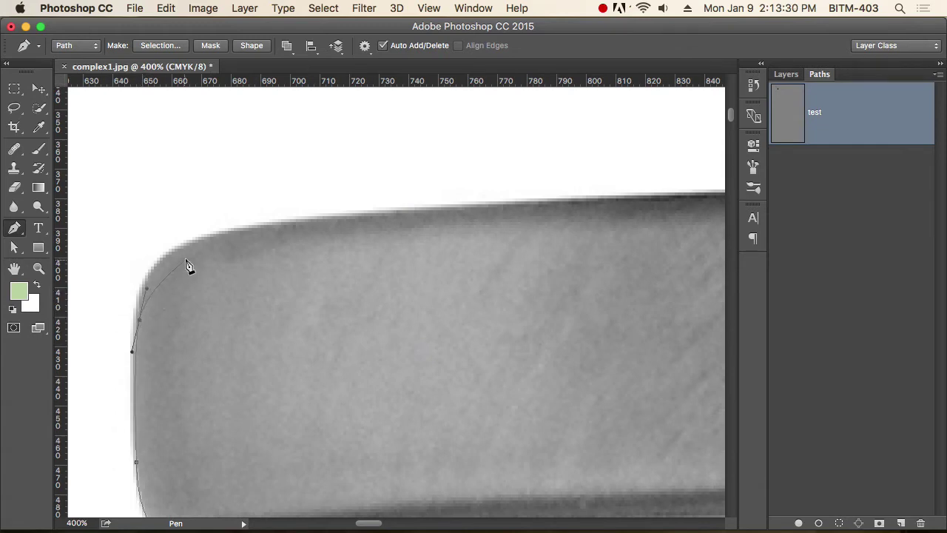
{"action": "left_click_drag", "start_coordinate": [249, 230], "coordinate": [352, 215]}
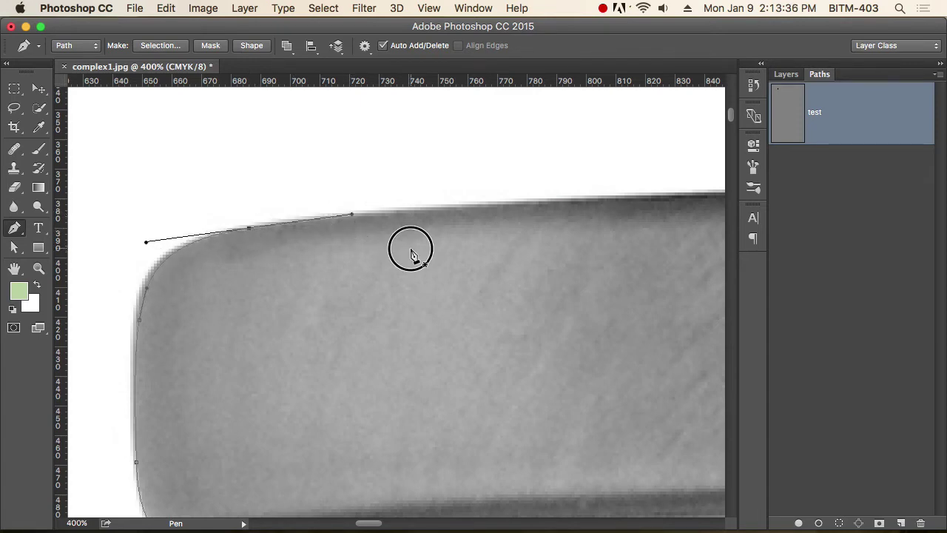
Step: Switch the Pen tool's Rubber Band preview off and back on
{"action": "left_click_drag", "start_coordinate": [412, 254], "coordinate": [359, 270]}
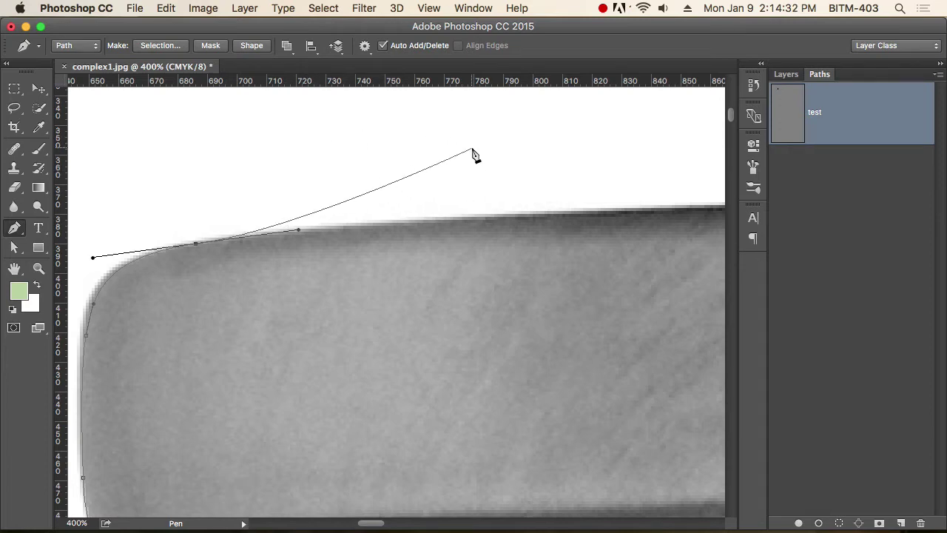
{"action": "left_click", "coordinate": [365, 46]}
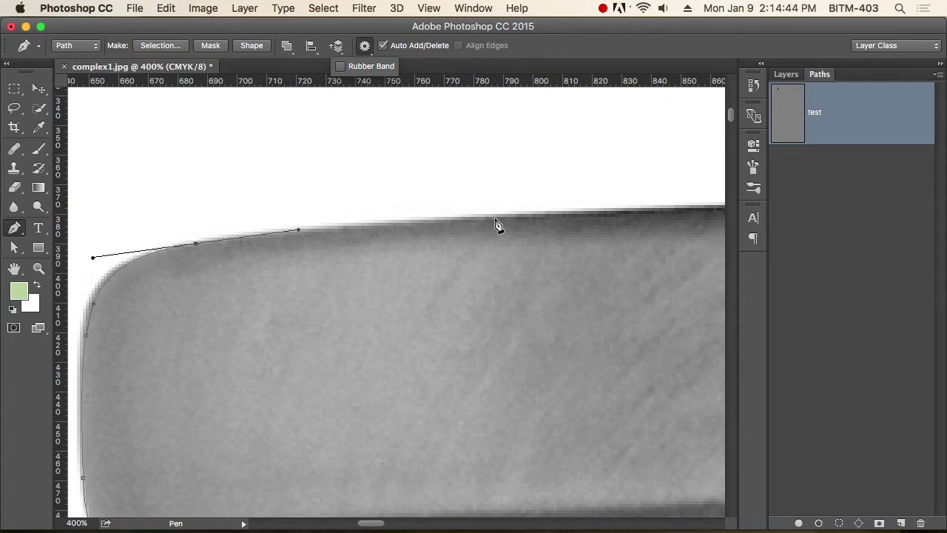
{"action": "left_click", "coordinate": [342, 68]}
{"action": "left_click", "coordinate": [536, 234]}
Step: Add a curved segment along the rim's top edge to a new anchor near the middle of the can
{"action": "left_click_drag", "start_coordinate": [536, 235], "coordinate": [486, 204]}
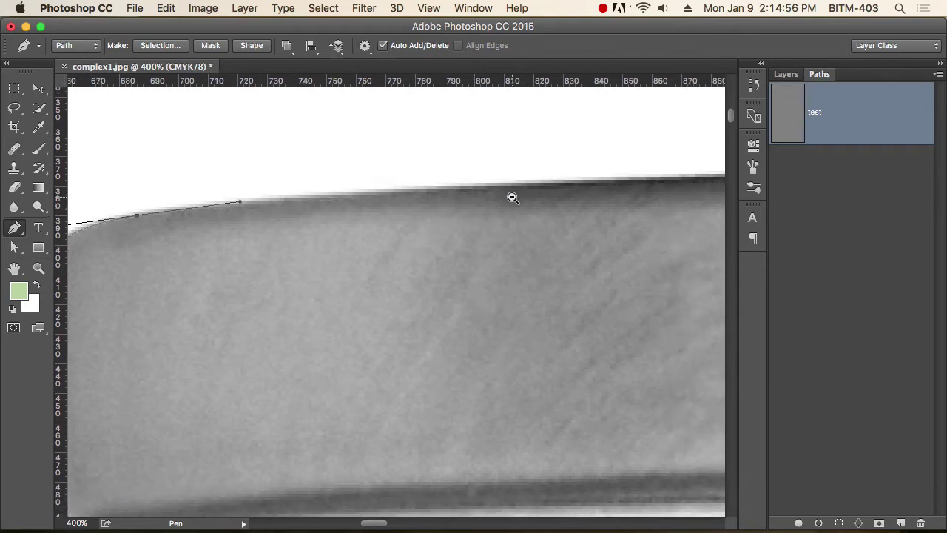
{"action": "left_click", "coordinate": [513, 198], "text": "alt+super"}
{"action": "left_click", "coordinate": [509, 202], "text": "alt+super"}
{"action": "left_click_drag", "start_coordinate": [528, 220], "coordinate": [376, 239]}
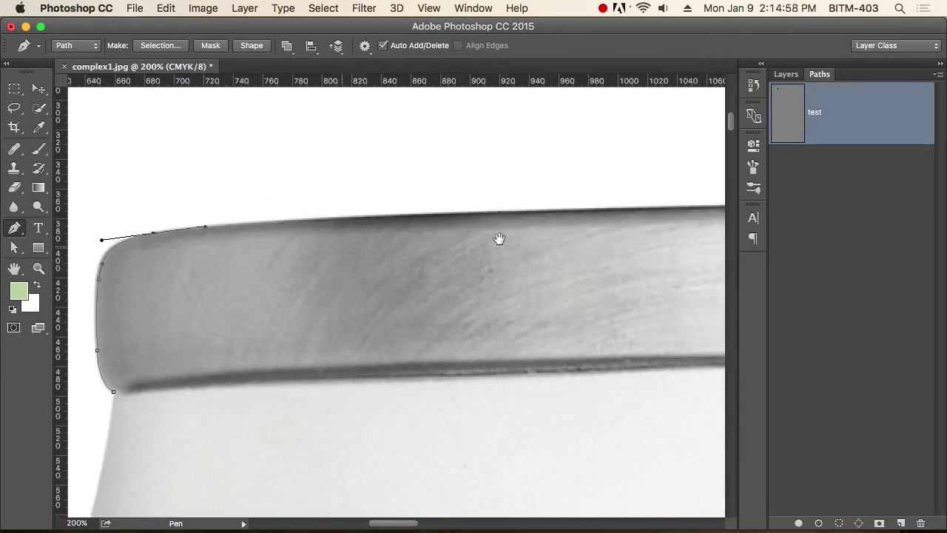
{"action": "left_click", "coordinate": [460, 247], "text": "alt+super"}
{"action": "left_click_drag", "start_coordinate": [431, 250], "coordinate": [320, 238]}
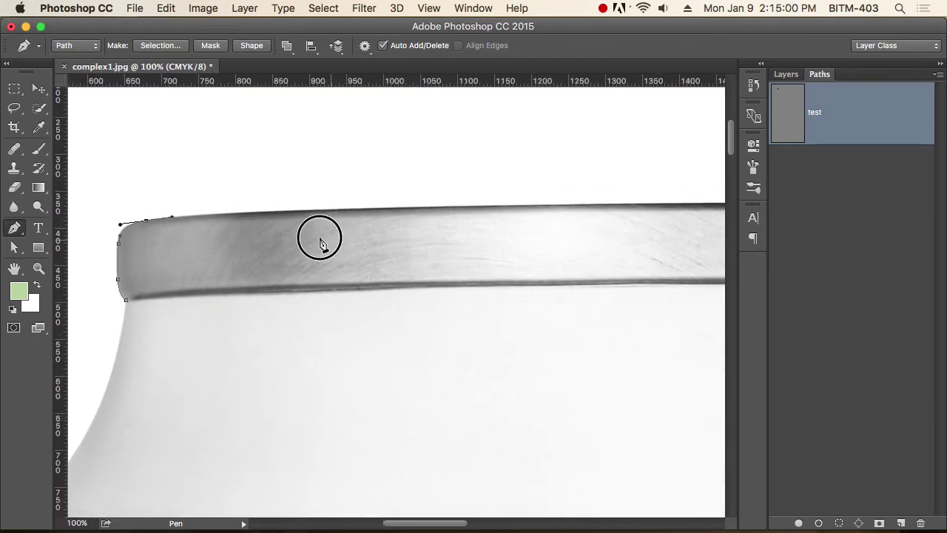
{"action": "left_click_drag", "start_coordinate": [577, 228], "coordinate": [493, 253]}
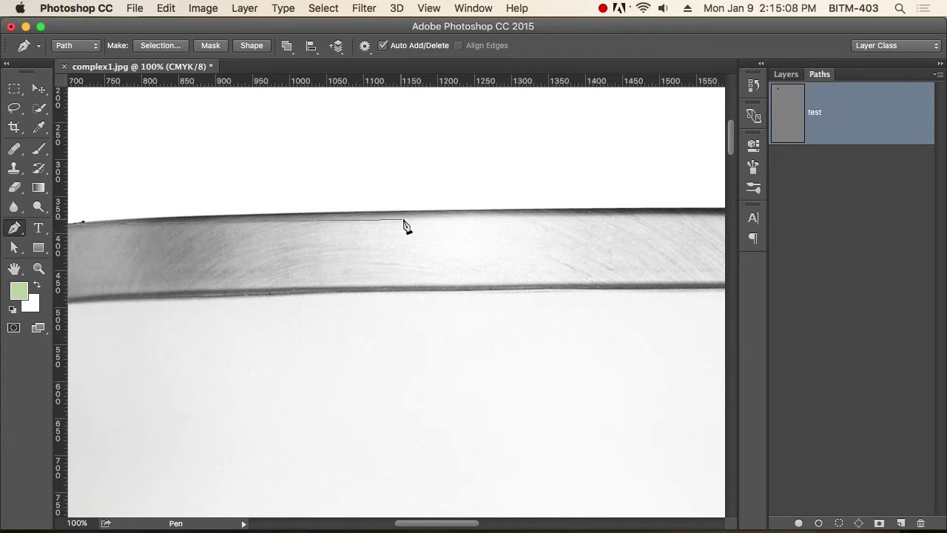
{"action": "left_click_drag", "start_coordinate": [513, 241], "coordinate": [420, 237]}
{"action": "left_click", "coordinate": [482, 234], "text": "alt"}
{"action": "left_click", "coordinate": [444, 239], "text": "alt"}
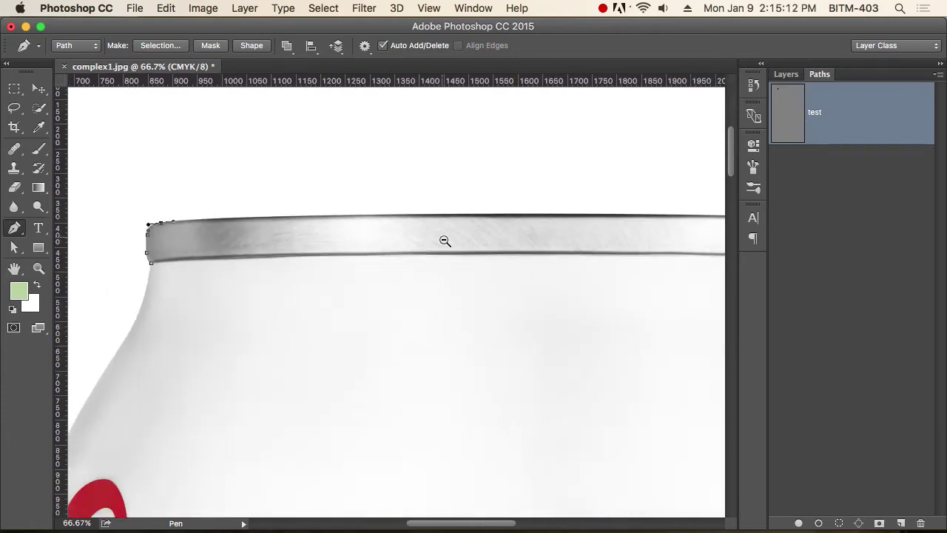
{"action": "left_click", "coordinate": [448, 235], "text": "super"}
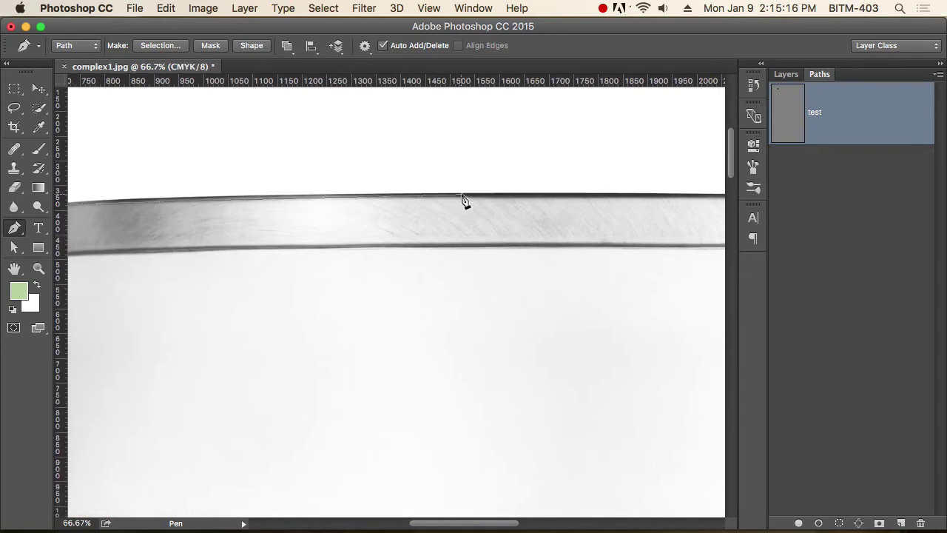
{"action": "left_click_drag", "start_coordinate": [461, 196], "coordinate": [583, 201]}
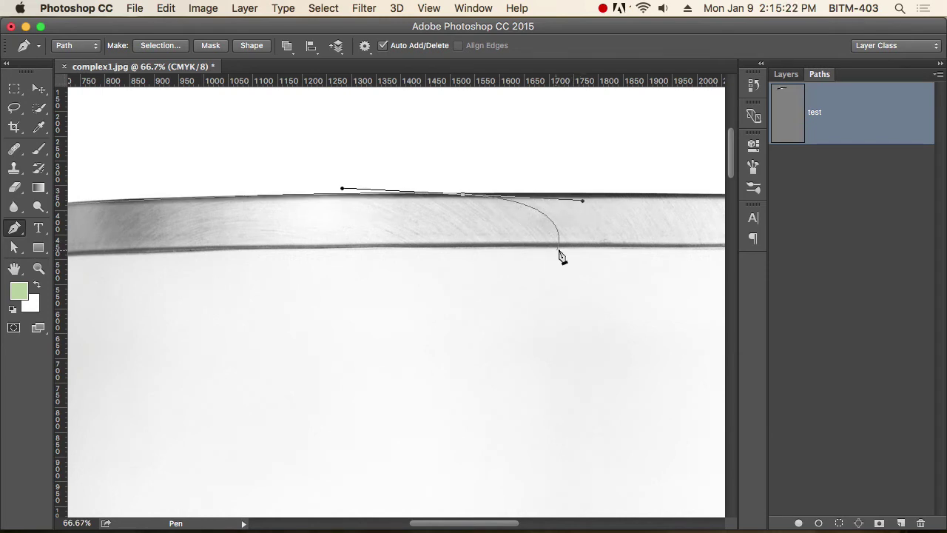
Step: Adjust the incoming handle of the top edge's middle anchor to fit the curve to the rim, and remove its outgoing handle
{"action": "right_click", "coordinate": [552, 242]}
{"action": "left_click", "coordinate": [434, 233]}
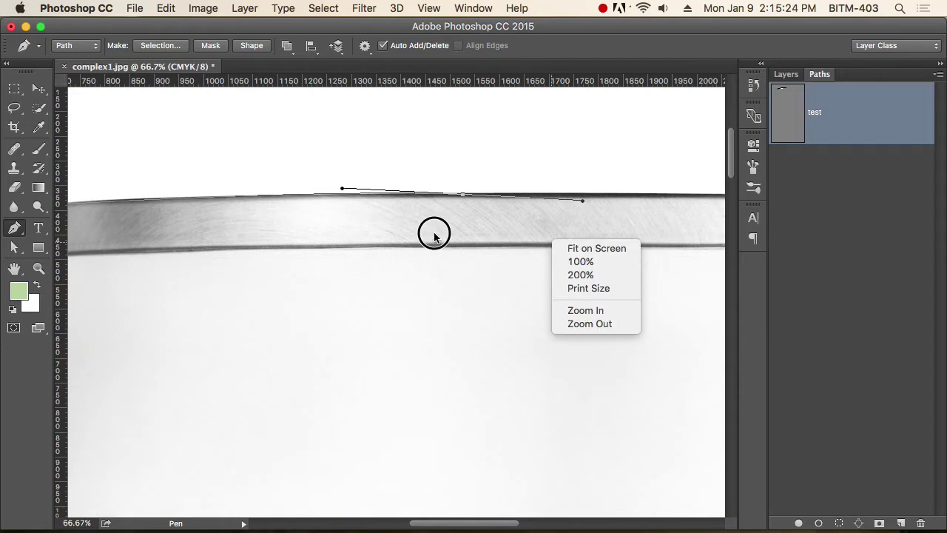
{"action": "left_click", "coordinate": [434, 233], "text": "alt"}
{"action": "left_click", "coordinate": [418, 234], "text": "alt+super"}
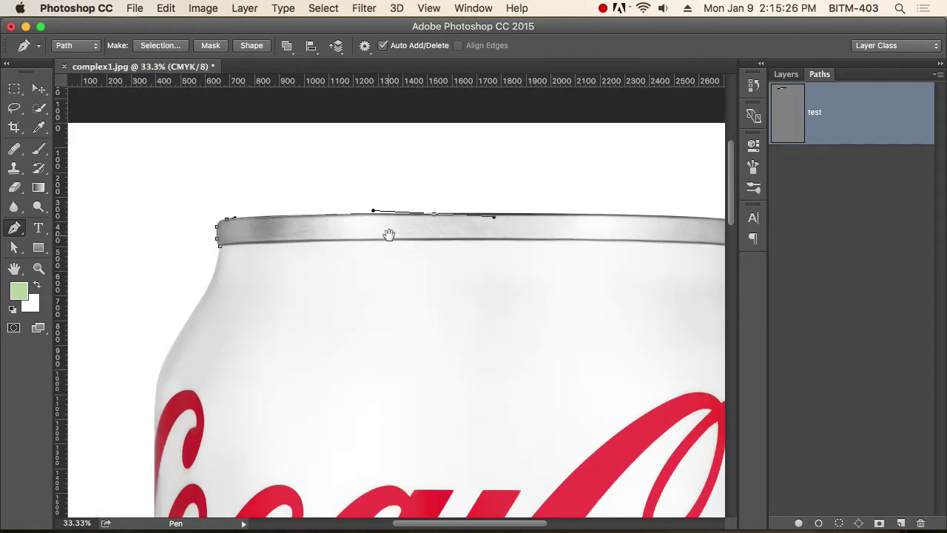
{"action": "left_click_drag", "start_coordinate": [299, 207], "coordinate": [410, 323]}
{"action": "left_click_drag", "start_coordinate": [494, 301], "coordinate": [376, 269]}
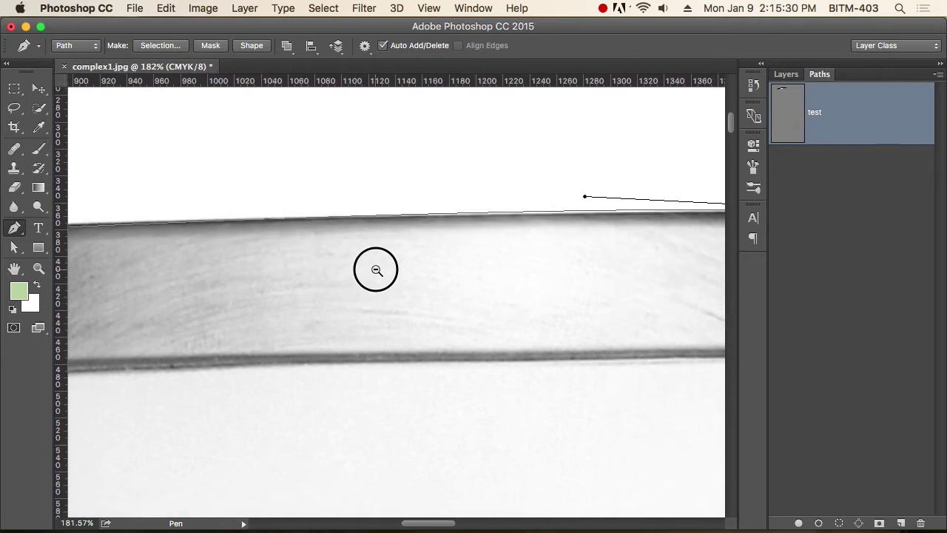
{"action": "mouse_move", "coordinate": [574, 232]}
{"action": "left_mouse_down"}
{"action": "mouse_move", "coordinate": [511, 262]}
{"action": "mouse_move", "coordinate": [548, 261]}
{"action": "mouse_move", "coordinate": [576, 235]}
{"action": "left_mouse_up"}
{"action": "left_click_drag", "start_coordinate": [386, 240], "coordinate": [344, 289]}
{"action": "left_click_drag", "start_coordinate": [535, 270], "coordinate": [420, 274]}
{"action": "left_click", "coordinate": [483, 251], "text": "alt"}
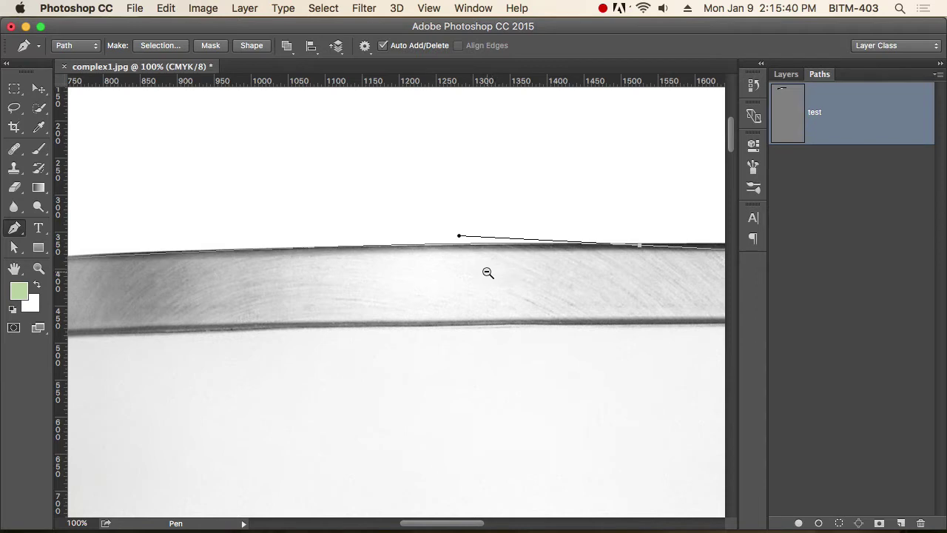
{"action": "left_click", "coordinate": [487, 273], "text": "alt"}
{"action": "left_click_drag", "start_coordinate": [466, 277], "coordinate": [490, 299]}
{"action": "left_click", "coordinate": [442, 278], "text": "super"}
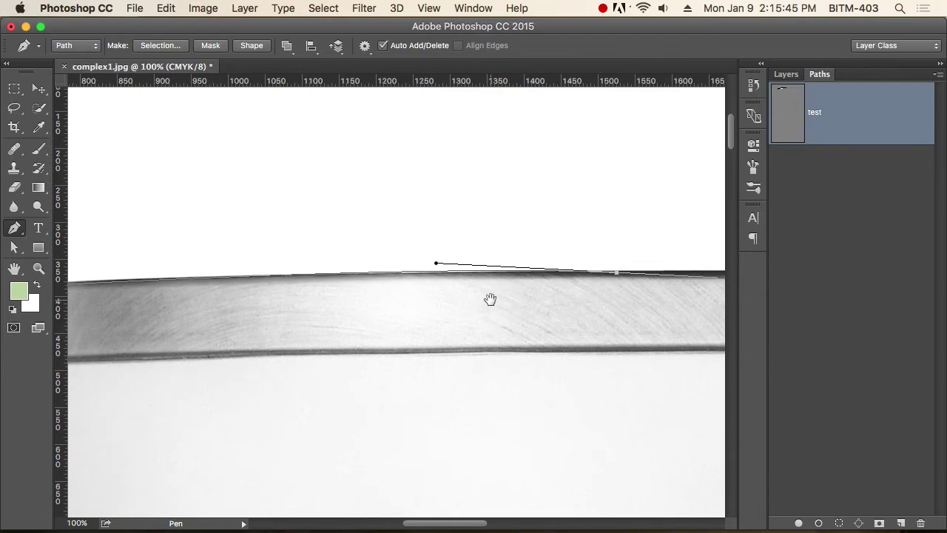
{"action": "left_click", "coordinate": [436, 264]}
{"action": "left_click", "coordinate": [437, 263], "text": "alt"}
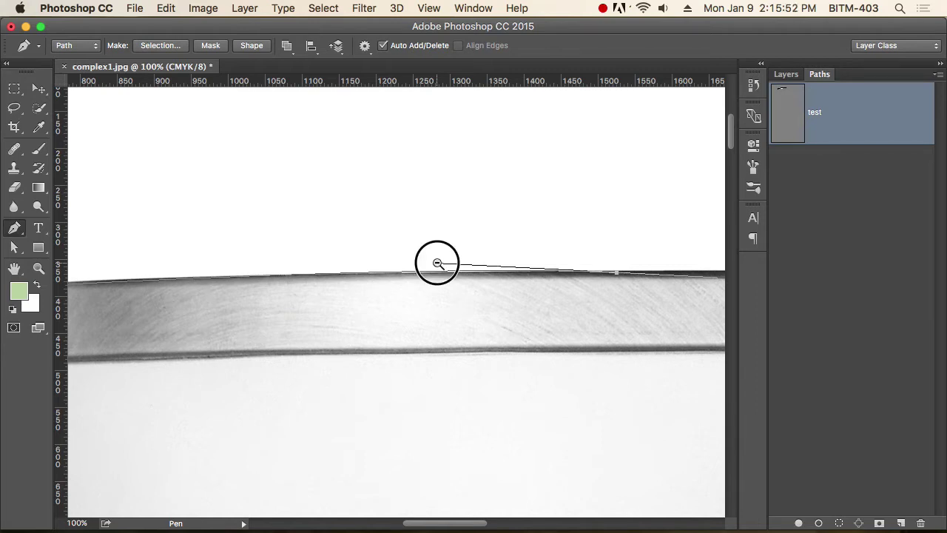
{"action": "left_click_drag", "start_coordinate": [437, 262], "coordinate": [372, 275]}
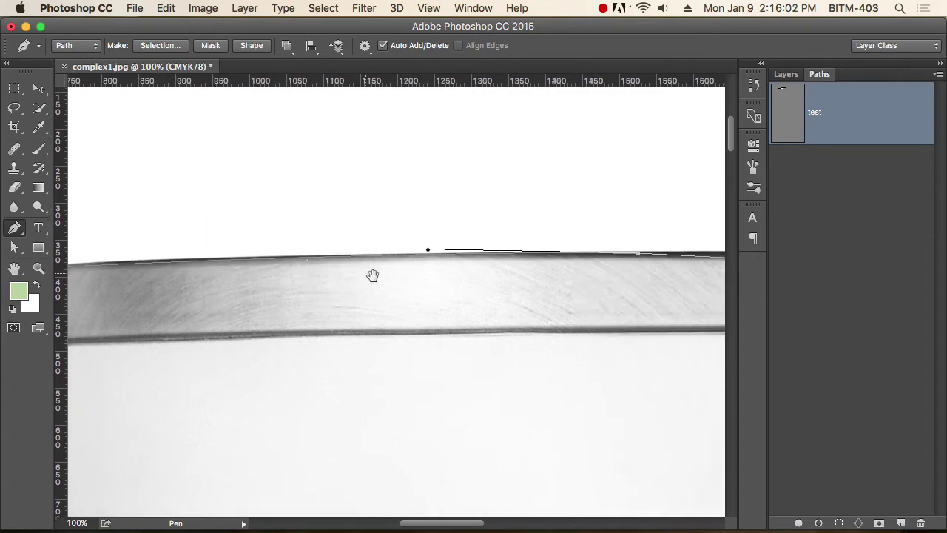
{"action": "left_click_drag", "start_coordinate": [670, 263], "coordinate": [372, 287]}
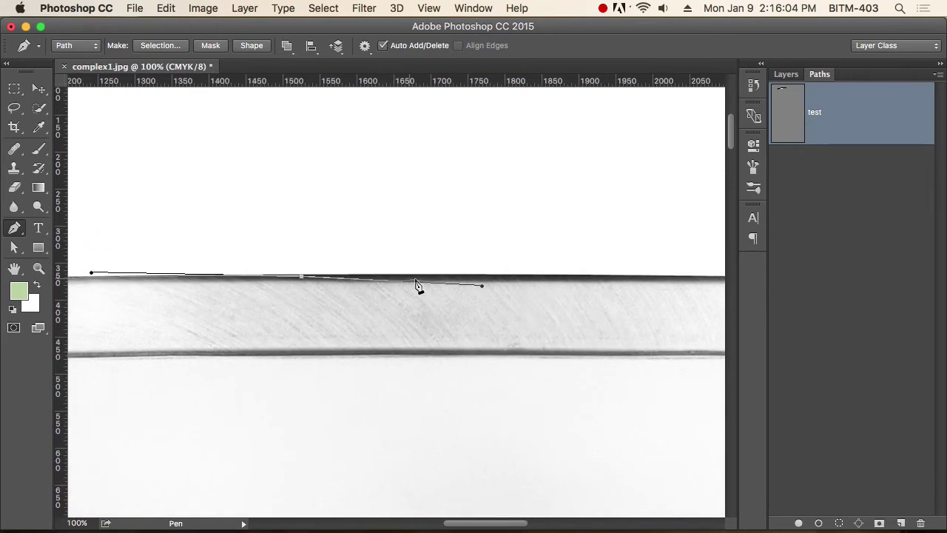
{"action": "left_click", "coordinate": [302, 277], "text": "alt"}
Step: Add a curved segment from the middle anchor to the right end of the rim's top edge, and remove the new anchor's outgoing handle
{"action": "left_click_drag", "start_coordinate": [468, 289], "coordinate": [299, 304]}
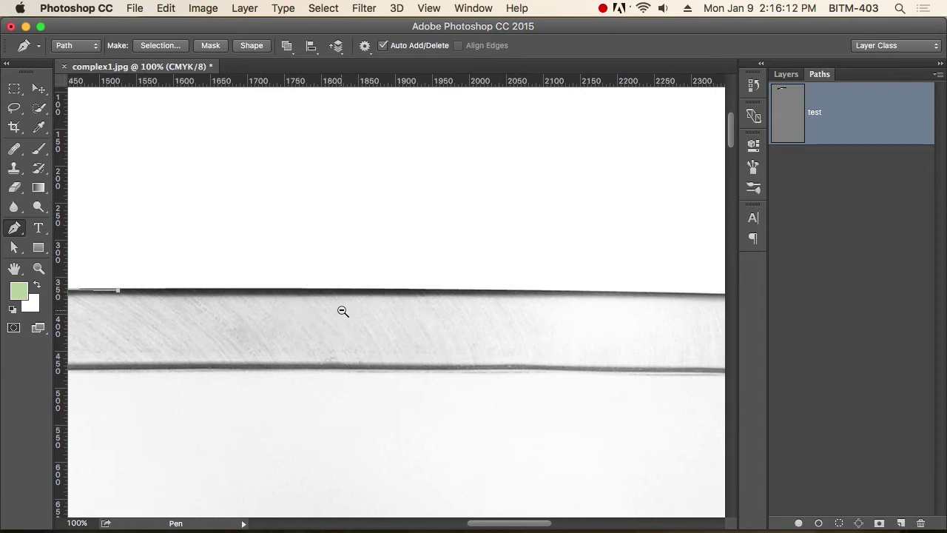
{"action": "left_click", "coordinate": [381, 314], "text": "alt"}
{"action": "left_click_drag", "start_coordinate": [475, 326], "coordinate": [331, 308]}
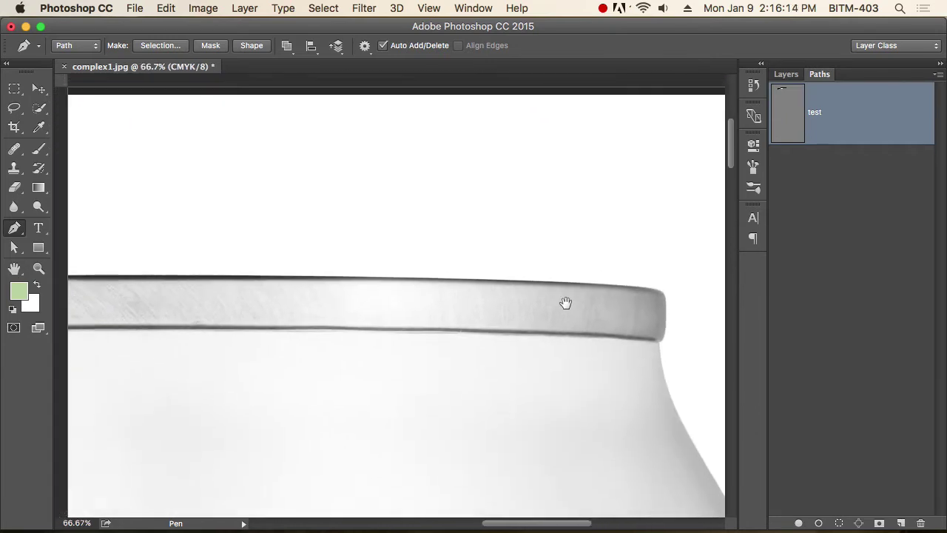
{"action": "left_click_drag", "start_coordinate": [642, 293], "coordinate": [716, 304]}
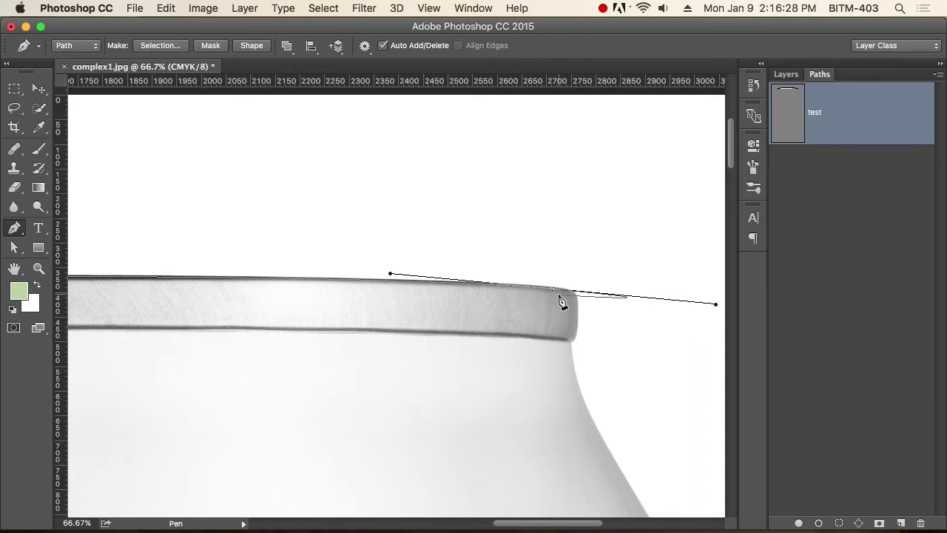
{"action": "left_click", "coordinate": [558, 294], "text": "super"}
{"action": "left_click", "coordinate": [560, 301], "text": "super"}
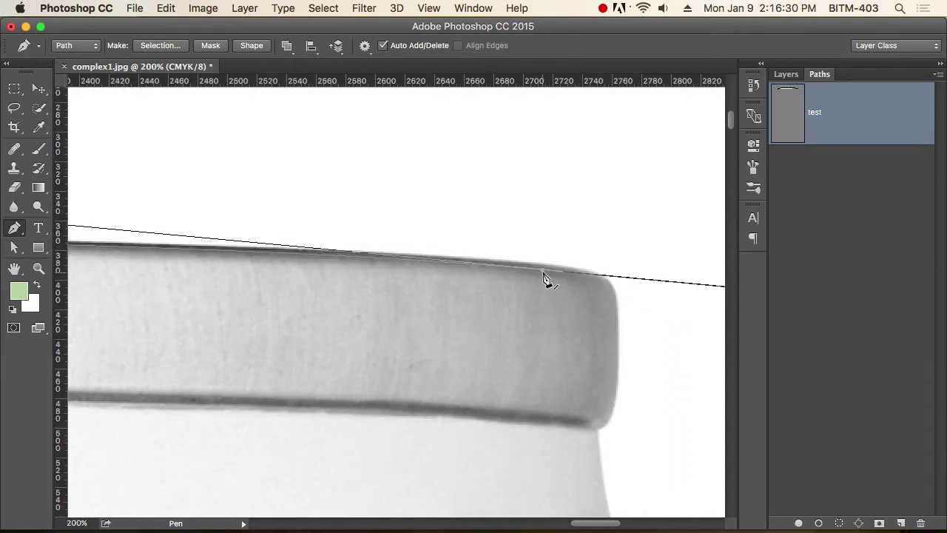
{"action": "left_click", "coordinate": [545, 274]}
Step: Add a curved segment around the rim's upper-right corner to its right side, and remove the new anchor's outgoing handle
{"action": "left_click", "coordinate": [568, 300], "text": "super"}
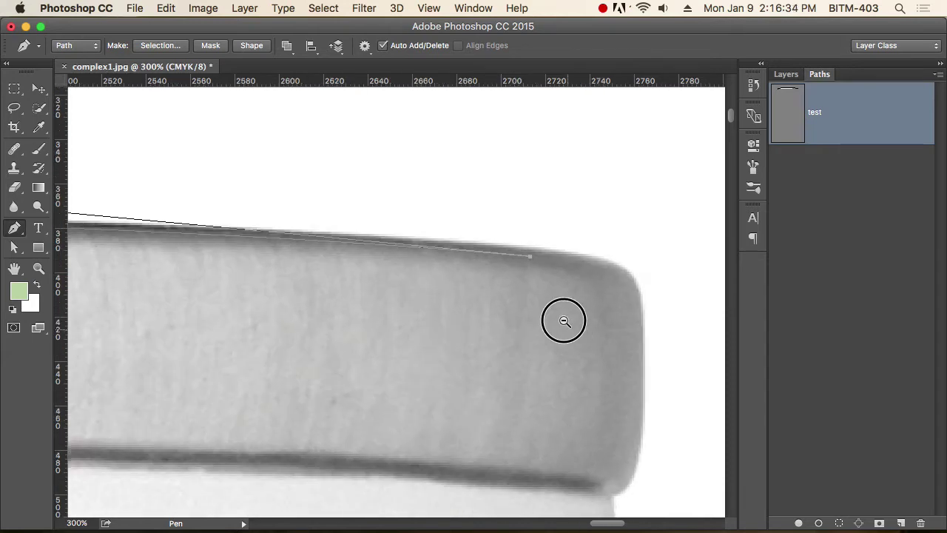
{"action": "left_click_drag", "start_coordinate": [564, 320], "coordinate": [538, 274]}
{"action": "left_click_drag", "start_coordinate": [615, 307], "coordinate": [604, 411]}
{"action": "left_click", "coordinate": [611, 340], "text": "alt+super"}
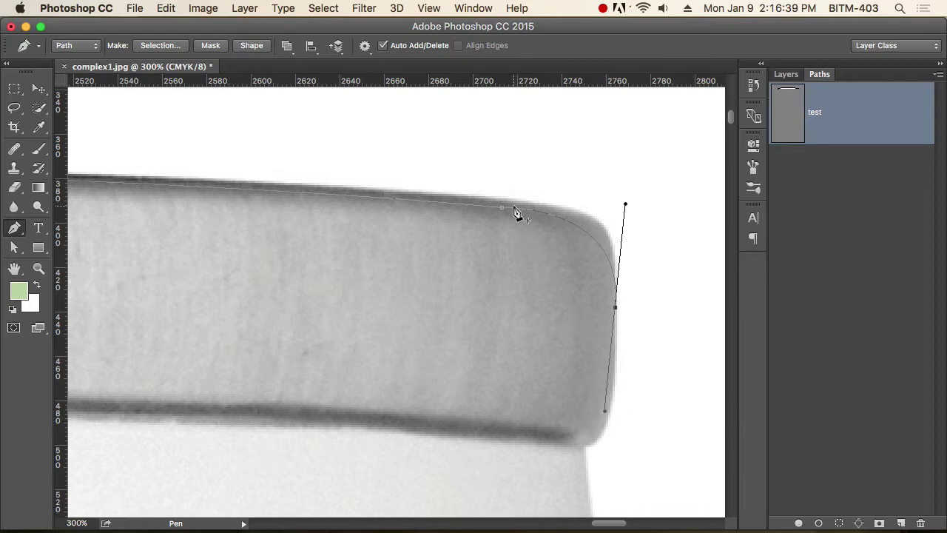
{"action": "left_click", "coordinate": [617, 308], "text": "alt"}
Step: Curve the path around the rim's lower-right corner to where it meets the body, and remove the new anchor's outgoing handle
{"action": "scroll", "coordinate": [631, 288], "scroll_direction": "down", "scroll_amount": 2}
{"action": "scroll", "coordinate": [631, 287], "scroll_direction": "down", "scroll_amount": 1}
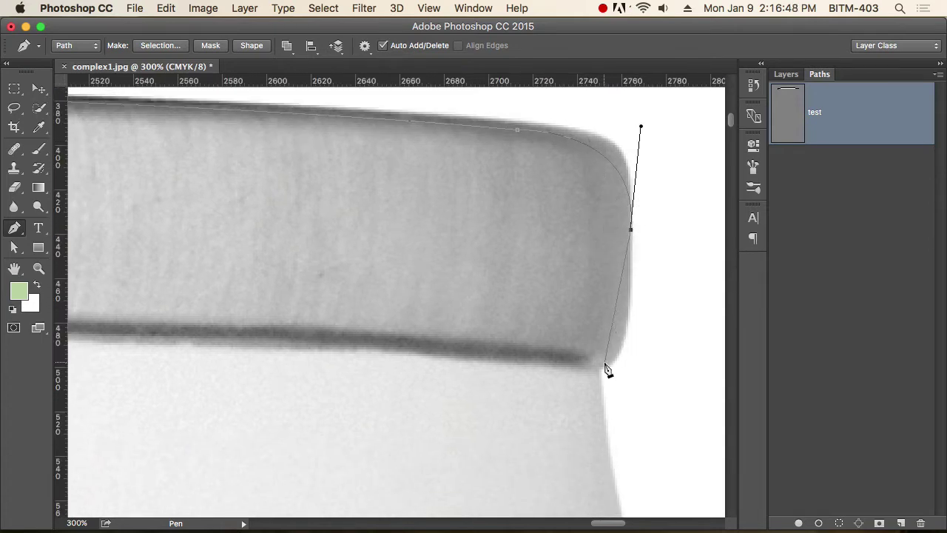
{"action": "left_click_drag", "start_coordinate": [600, 365], "coordinate": [562, 368]}
{"action": "left_click", "coordinate": [601, 367], "text": "alt"}
Step: Add a curved segment from the rim down the can's right neck, with the new anchor's handles following the slope
{"action": "left_click_drag", "start_coordinate": [618, 383], "coordinate": [581, 208]}
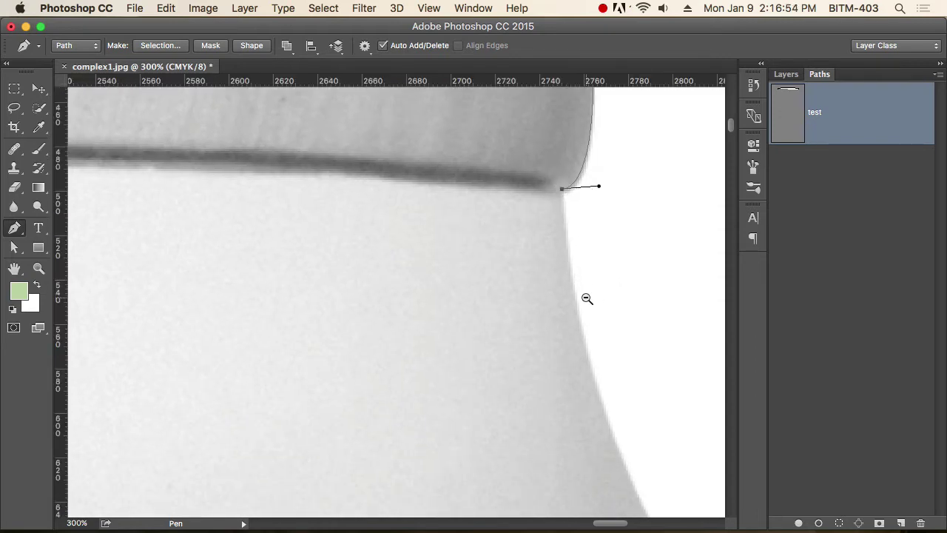
{"action": "left_click", "coordinate": [587, 298], "text": "alt"}
{"action": "left_click", "coordinate": [589, 312], "text": "alt"}
{"action": "left_click", "coordinate": [592, 313], "text": "alt"}
{"action": "left_click_drag", "start_coordinate": [602, 350], "coordinate": [499, 191]}
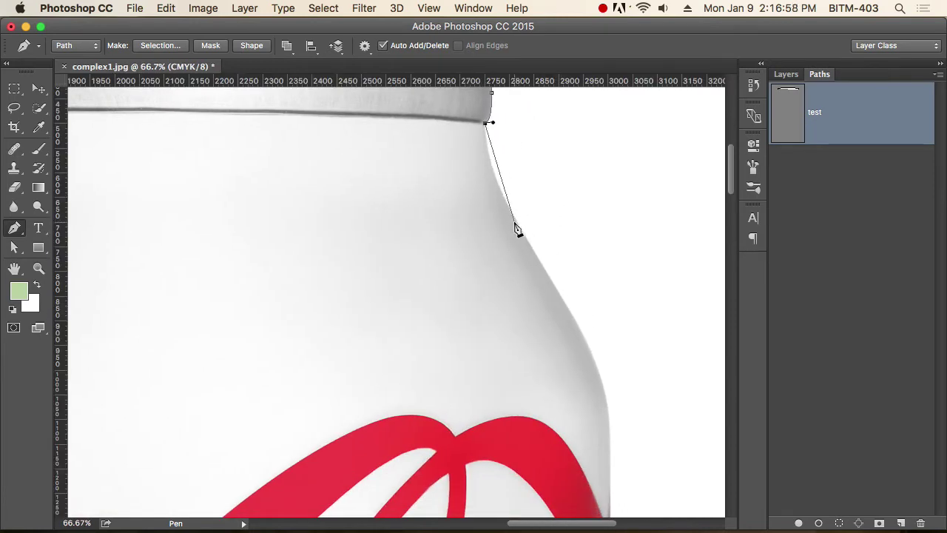
{"action": "left_click_drag", "start_coordinate": [516, 222], "coordinate": [555, 288]}
Step: Add a curved segment around the can's right shoulder to an anchor at the start of the straight side
{"action": "scroll", "coordinate": [521, 230], "scroll_direction": "down", "scroll_amount": 5}
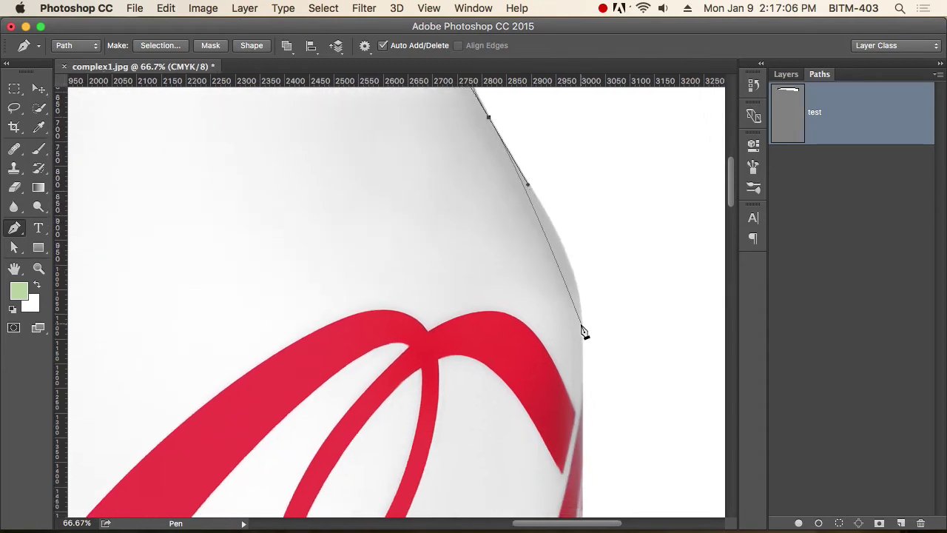
{"action": "left_click_drag", "start_coordinate": [584, 341], "coordinate": [580, 308]}
{"action": "left_click", "coordinate": [578, 306], "text": "alt"}
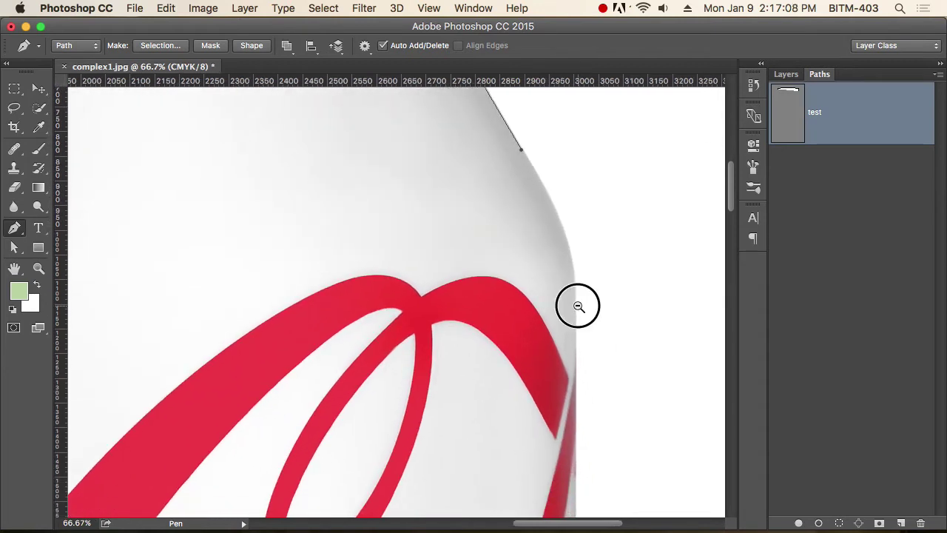
{"action": "left_click", "coordinate": [579, 306], "text": "alt+super"}
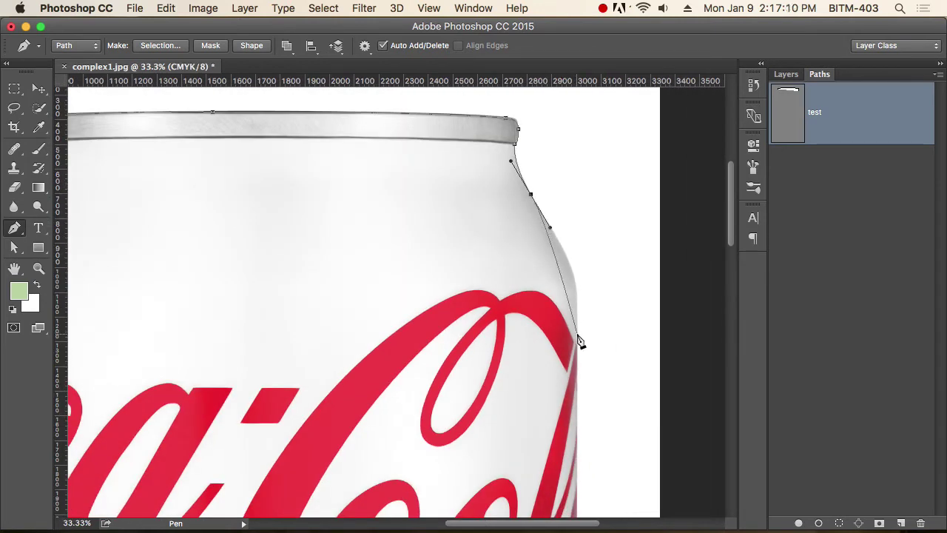
{"action": "left_click_drag", "start_coordinate": [578, 333], "coordinate": [572, 397]}
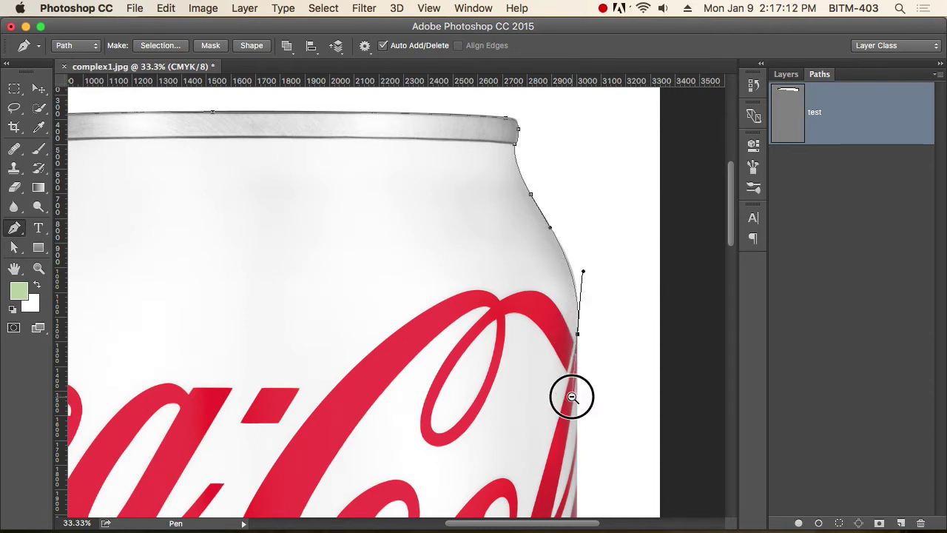
Step: Add a straight segment down the can's right side to an anchor just above the lower-right corner
{"action": "left_click_drag", "start_coordinate": [593, 364], "coordinate": [575, 279]}
{"action": "left_click", "coordinate": [564, 436], "text": "alt"}
{"action": "left_click", "coordinate": [564, 436], "text": "alt"}
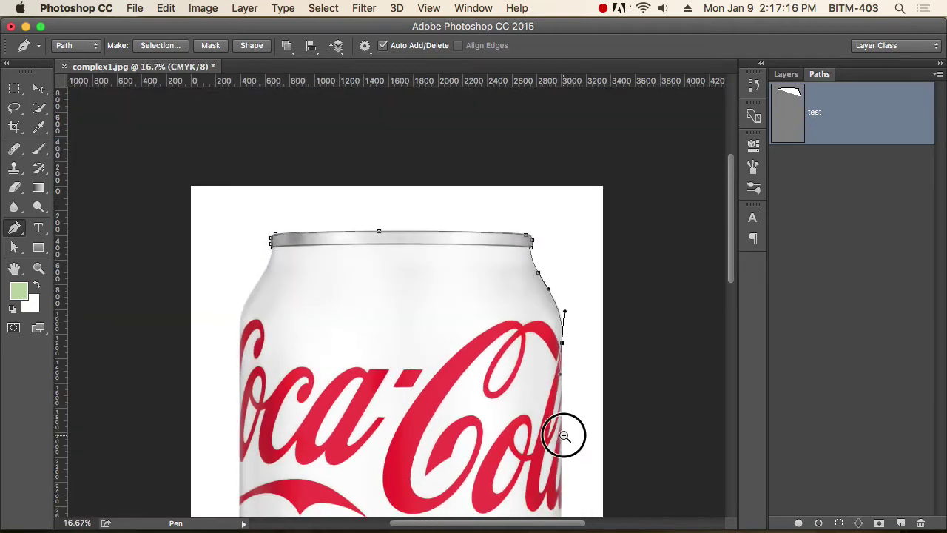
{"action": "left_click", "coordinate": [564, 436], "text": "alt"}
{"action": "left_click_drag", "start_coordinate": [564, 435], "coordinate": [541, 273]}
{"action": "left_click", "coordinate": [539, 344], "text": "alt"}
{"action": "left_click", "coordinate": [540, 349]}
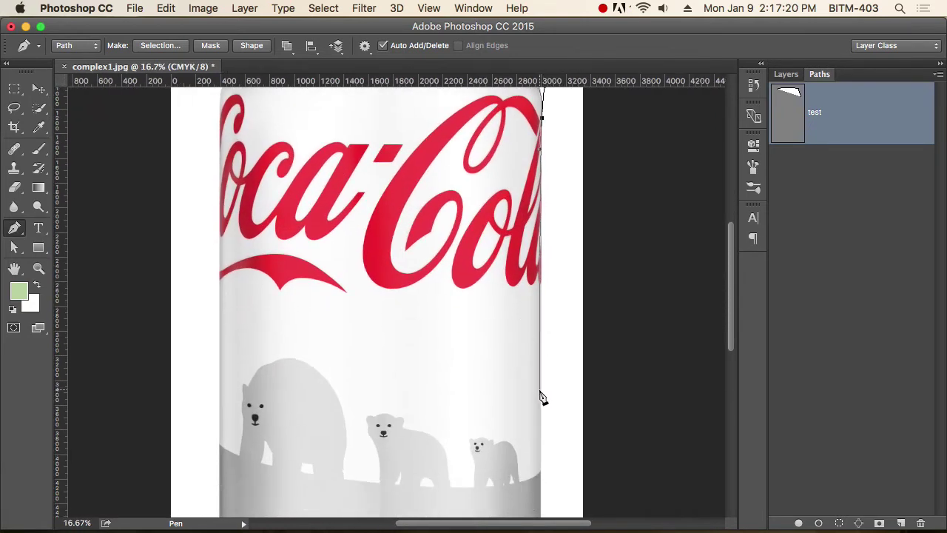
{"action": "left_click", "coordinate": [548, 391], "text": "alt"}
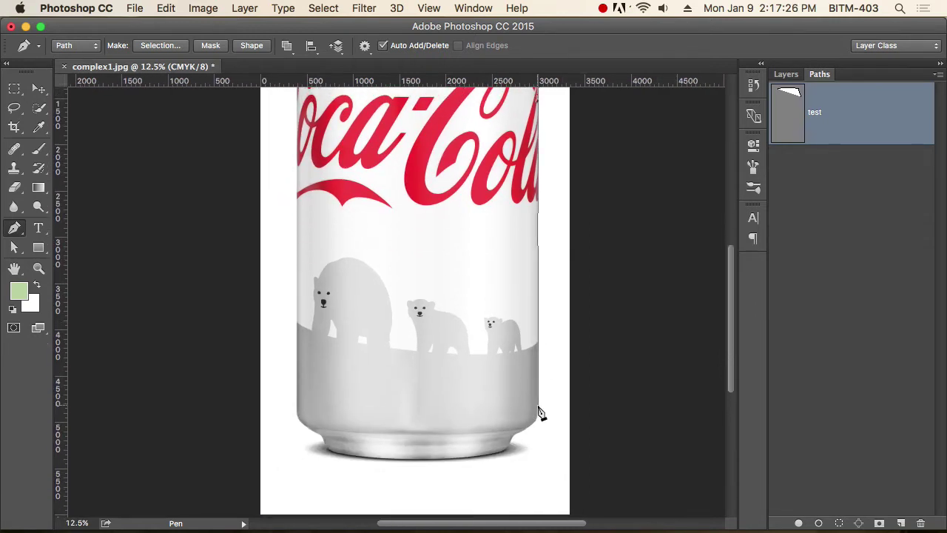
{"action": "left_click", "coordinate": [539, 406]}
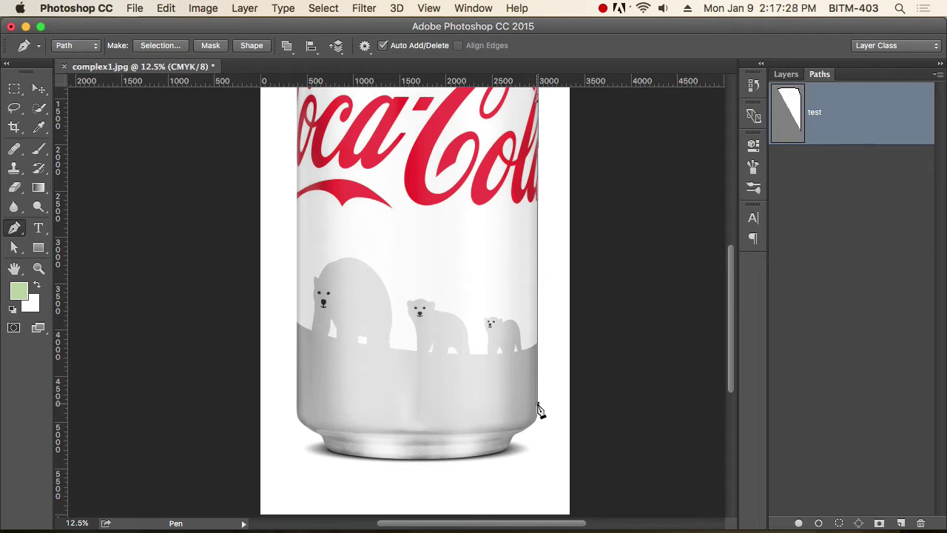
Step: Curve the path around the can's lower-right corner to the ledge above the base, adjust the handle, and remove the new anchor's outgoing handle
{"action": "left_click_drag", "start_coordinate": [541, 320], "coordinate": [535, 270]}
{"action": "scroll", "coordinate": [534, 270], "scroll_direction": "down", "scroll_amount": 15}
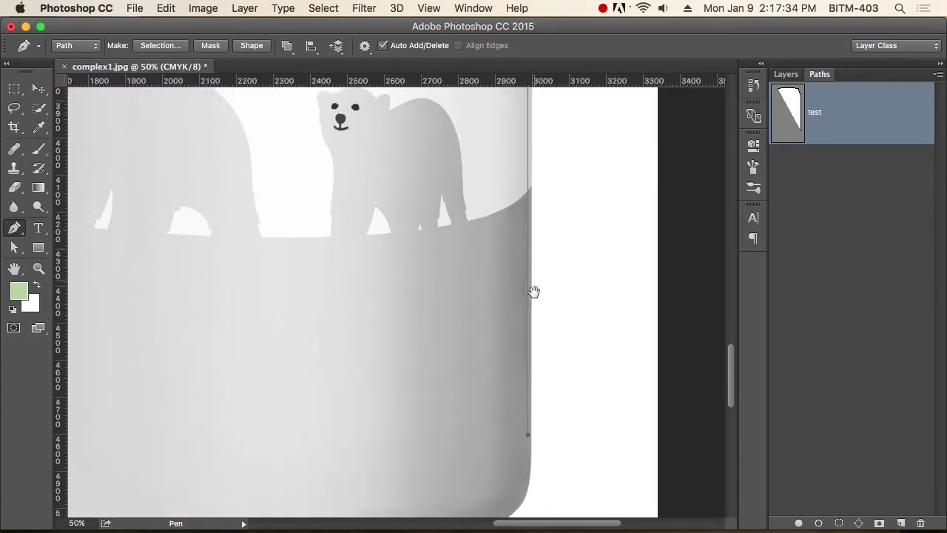
{"action": "left_click_drag", "start_coordinate": [541, 369], "coordinate": [475, 356]}
{"action": "key", "text": "super+z"}
{"action": "left_click", "coordinate": [530, 342], "text": "super"}
{"action": "left_click", "coordinate": [531, 342], "text": "super"}
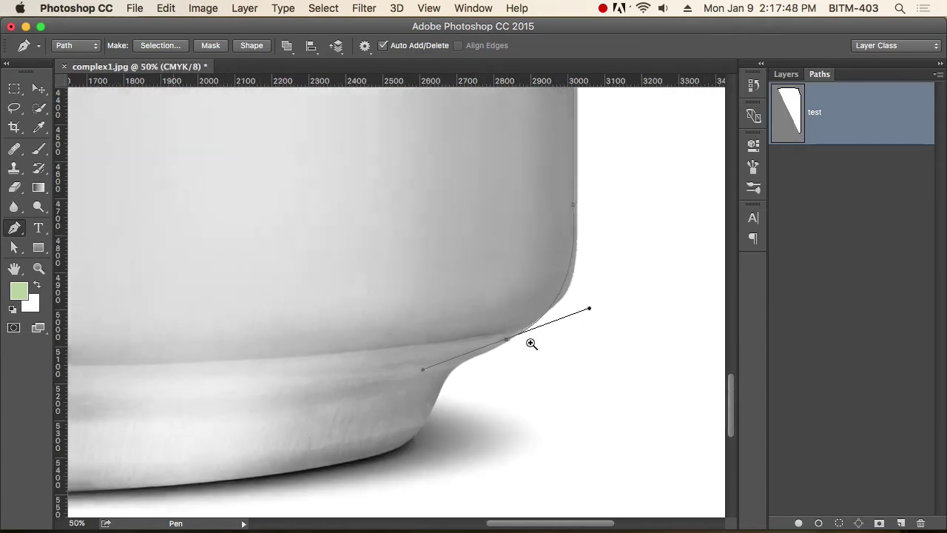
{"action": "left_click", "coordinate": [531, 342], "text": "super"}
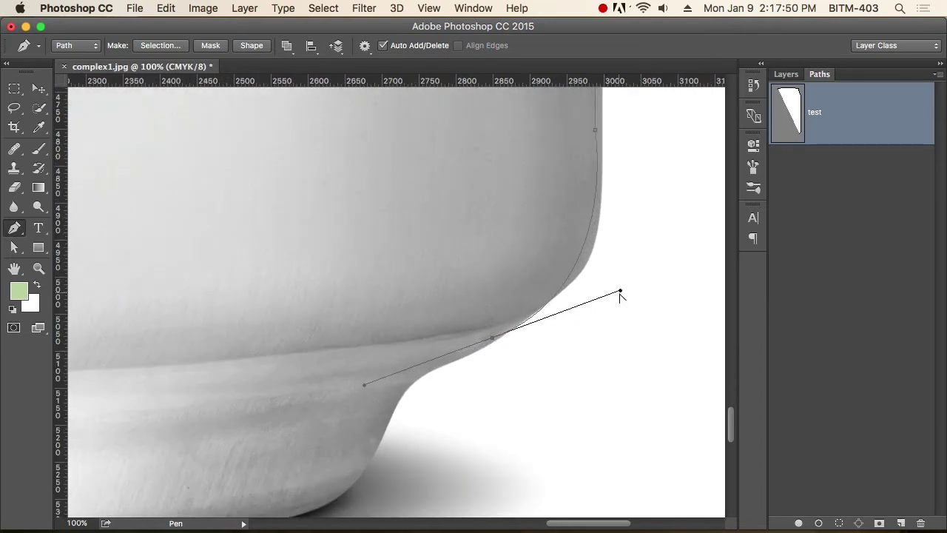
{"action": "left_click_drag", "start_coordinate": [620, 290], "coordinate": [611, 288]}
{"action": "left_click_drag", "start_coordinate": [526, 369], "coordinate": [558, 327]}
{"action": "left_click", "coordinate": [551, 335], "text": "alt+super"}
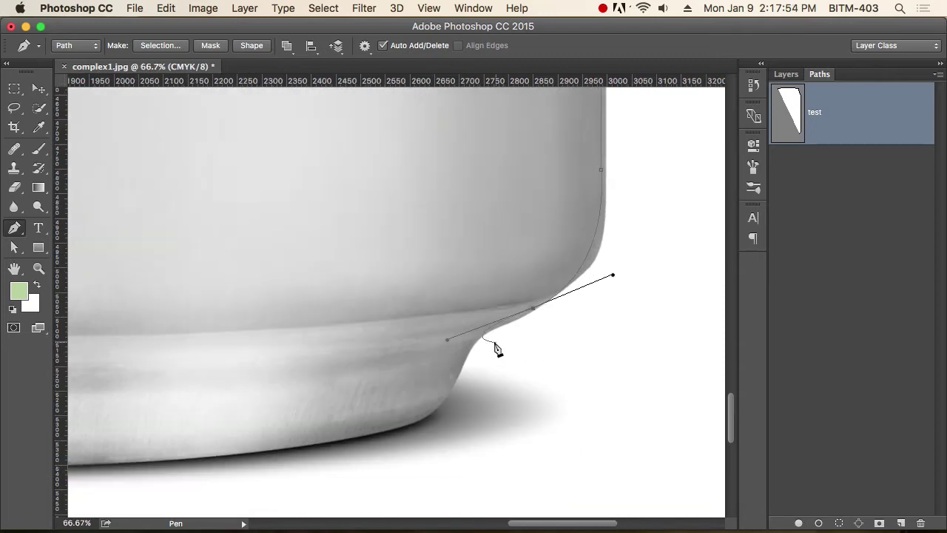
{"action": "left_click", "coordinate": [534, 309]}
Step: Add curved segments down the base's right neck and around to the bottom edge, and remove the last anchor's outgoing handle
{"action": "left_click_drag", "start_coordinate": [462, 368], "coordinate": [522, 337]}
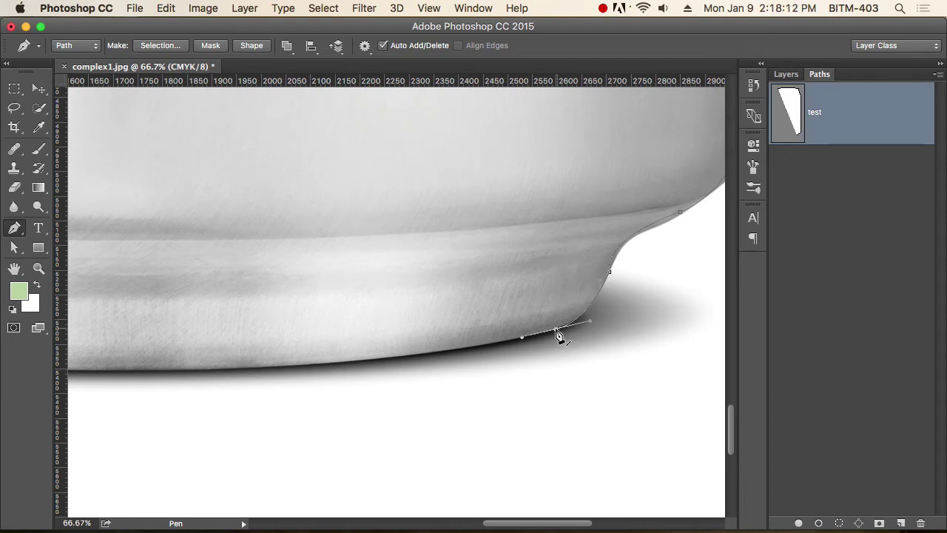
{"action": "left_click", "coordinate": [555, 330], "text": "alt"}
{"action": "key", "text": "super+z"}
{"action": "left_click_drag", "start_coordinate": [528, 342], "coordinate": [609, 338]}
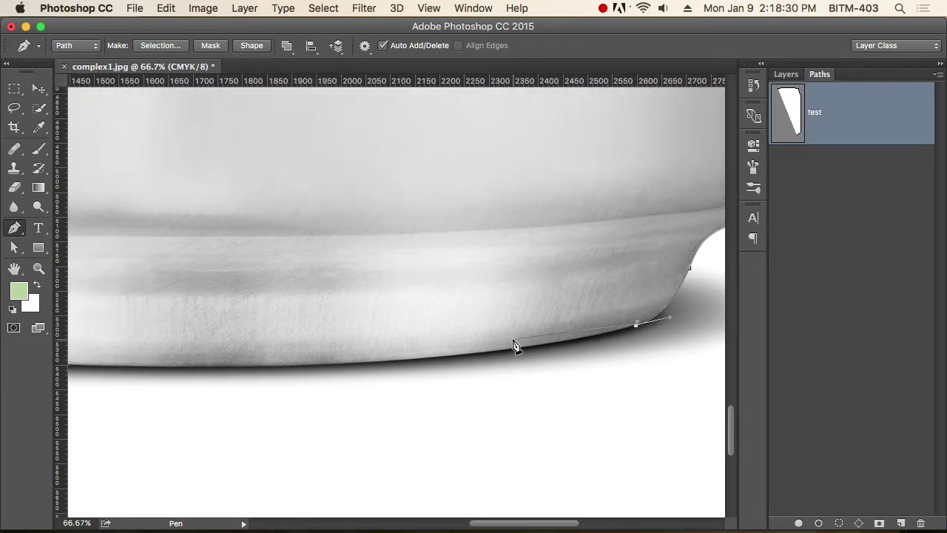
Step: Add a curved segment along the can's bottom edge to an anchor at its middle, with handles following the edge
{"action": "left_click_drag", "start_coordinate": [513, 341], "coordinate": [592, 340]}
{"action": "left_click", "coordinate": [519, 359], "text": "alt"}
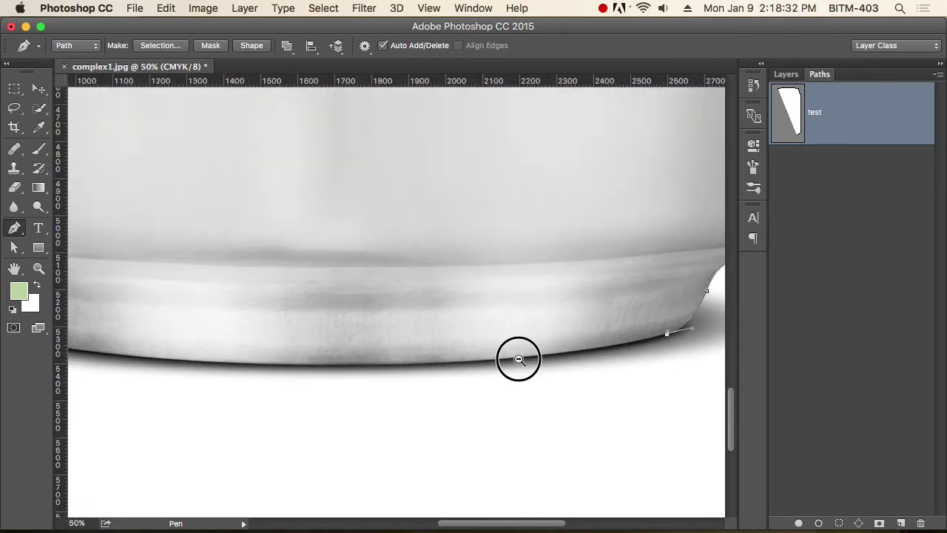
{"action": "left_click", "coordinate": [518, 361], "text": "alt"}
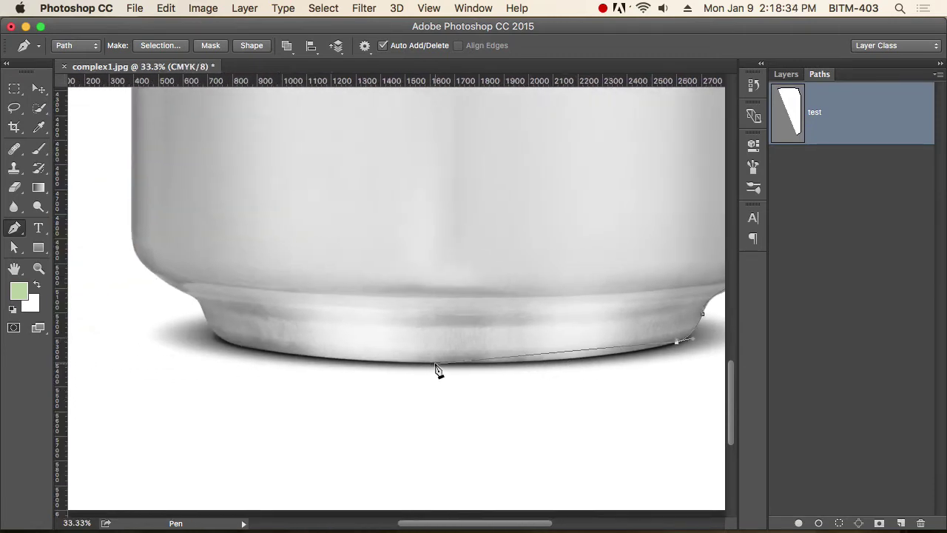
{"action": "left_click_drag", "start_coordinate": [435, 364], "coordinate": [342, 354]}
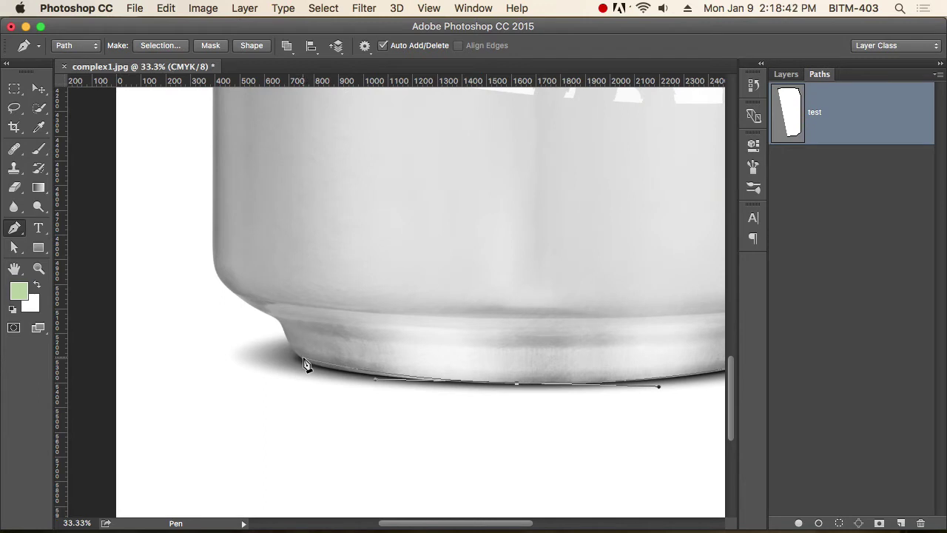
Step: Curve the path to the base's lower-left corner, remove that anchor's outgoing handle, and continue it up the base's left neck
{"action": "left_click_drag", "start_coordinate": [303, 358], "coordinate": [255, 346]}
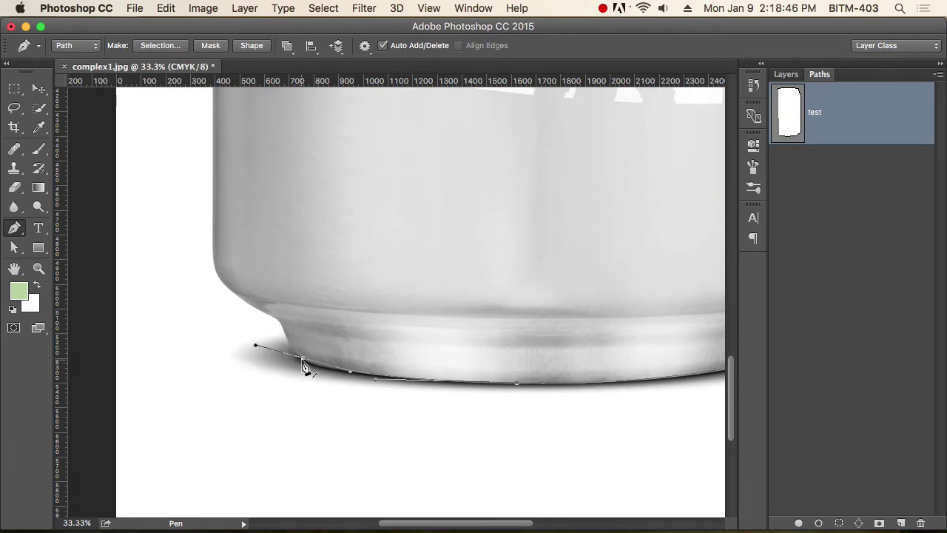
{"action": "left_click", "coordinate": [303, 359]}
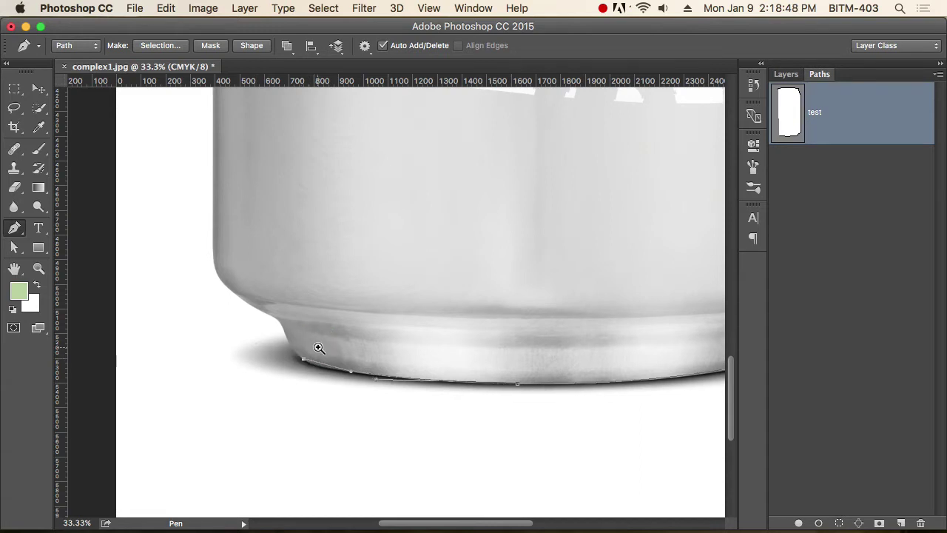
{"action": "left_click", "coordinate": [318, 347], "text": "super"}
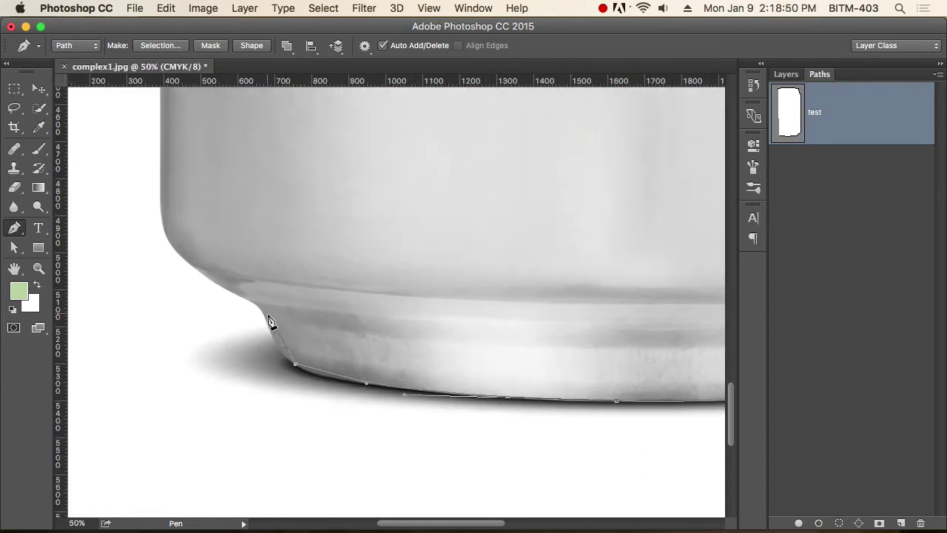
{"action": "left_click_drag", "start_coordinate": [271, 326], "coordinate": [247, 321]}
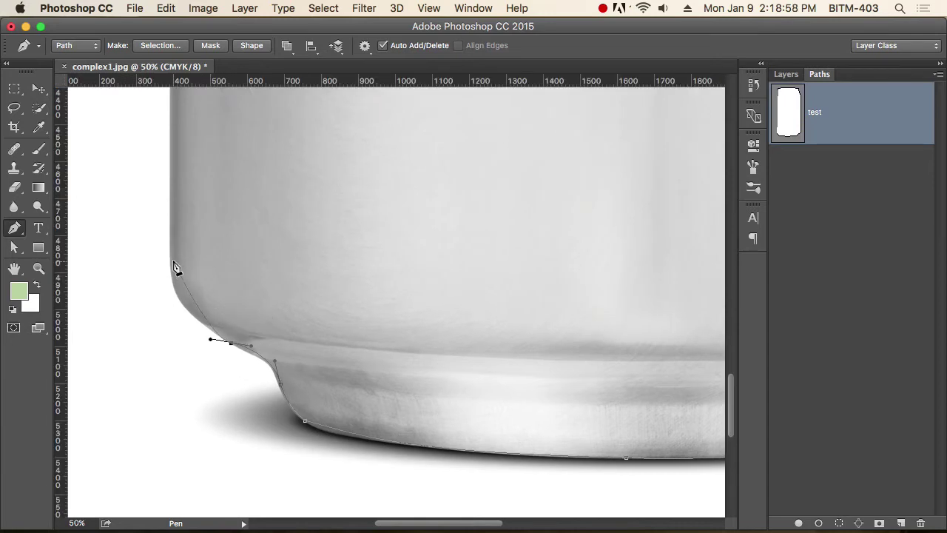
{"action": "mouse_move", "coordinate": [185, 258]}
{"action": "left_mouse_down"}
{"action": "mouse_move", "coordinate": [204, 322]}
{"action": "mouse_move", "coordinate": [192, 261]}
{"action": "left_mouse_up"}
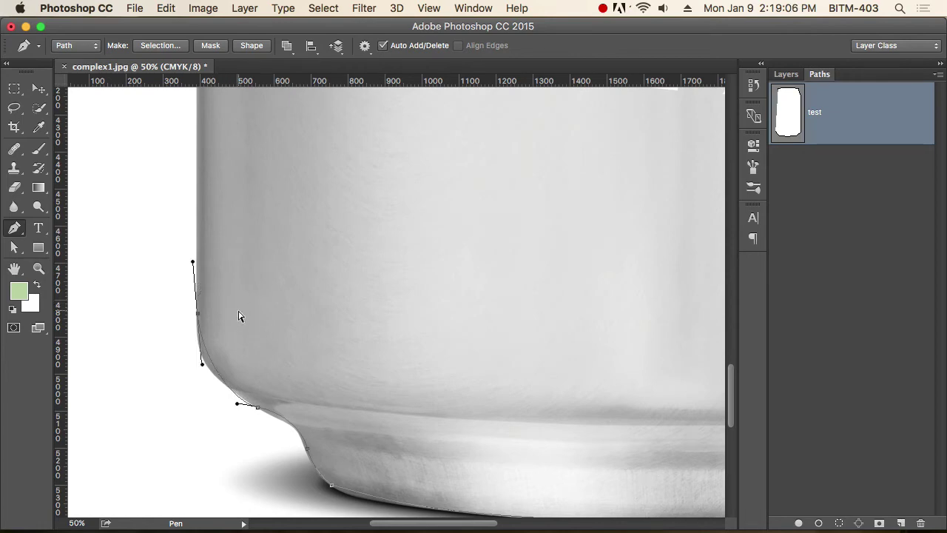
{"action": "key", "text": "super+z"}
{"action": "left_click_drag", "start_coordinate": [198, 319], "coordinate": [199, 277]}
{"action": "key", "text": "super+alt+z"}
{"action": "key", "text": "super+alt+z"}
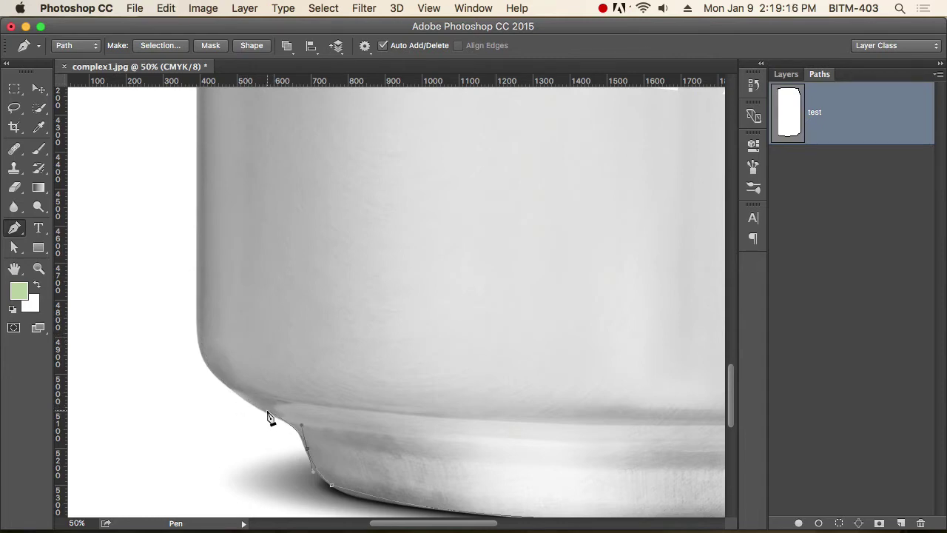
Step: Add curved segments over the left ledge and around the can's lower-left corner to the straight side, and remove the last anchor's outgoing handle
{"action": "left_click_drag", "start_coordinate": [287, 417], "coordinate": [249, 407]}
{"action": "left_click", "coordinate": [213, 369]}
{"action": "key", "text": "super+alt+z"}
{"action": "left_click_drag", "start_coordinate": [213, 369], "coordinate": [208, 357]}
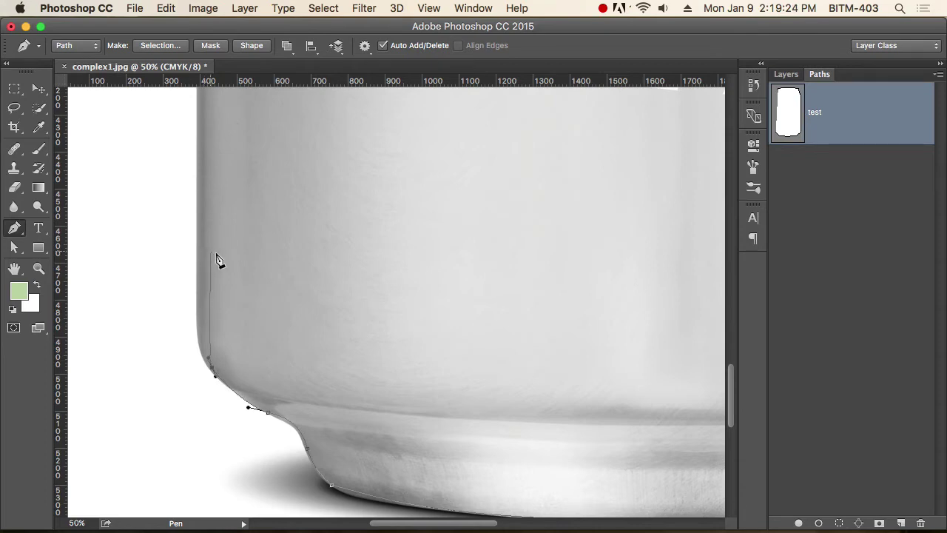
{"action": "left_click_drag", "start_coordinate": [262, 280], "coordinate": [238, 386]}
{"action": "left_click_drag", "start_coordinate": [176, 368], "coordinate": [177, 276]}
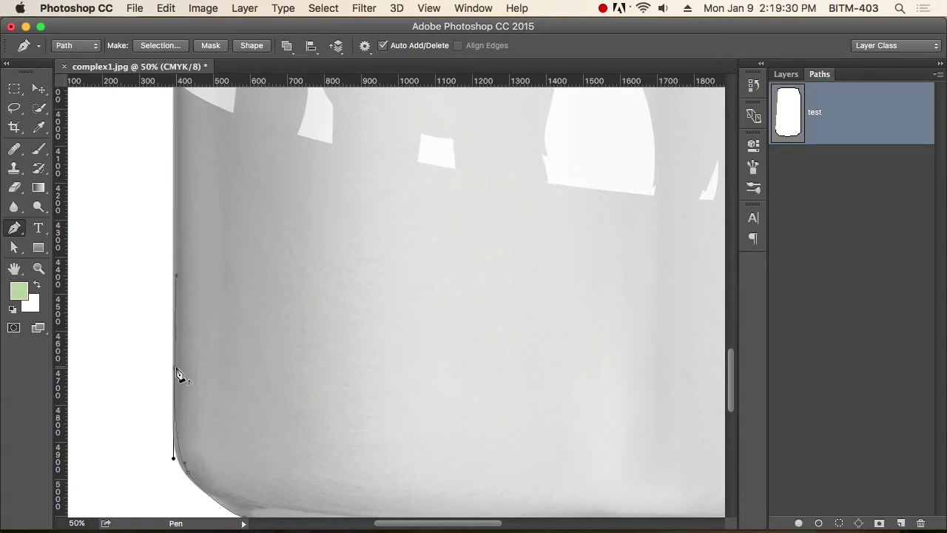
{"action": "left_click", "coordinate": [176, 368], "text": "alt"}
Step: Add a straight segment up the can's left side to an anchor just below the left shoulder
{"action": "left_click", "coordinate": [207, 359], "text": "alt"}
{"action": "left_click", "coordinate": [206, 360], "text": "alt"}
{"action": "left_click", "coordinate": [206, 360], "text": "alt"}
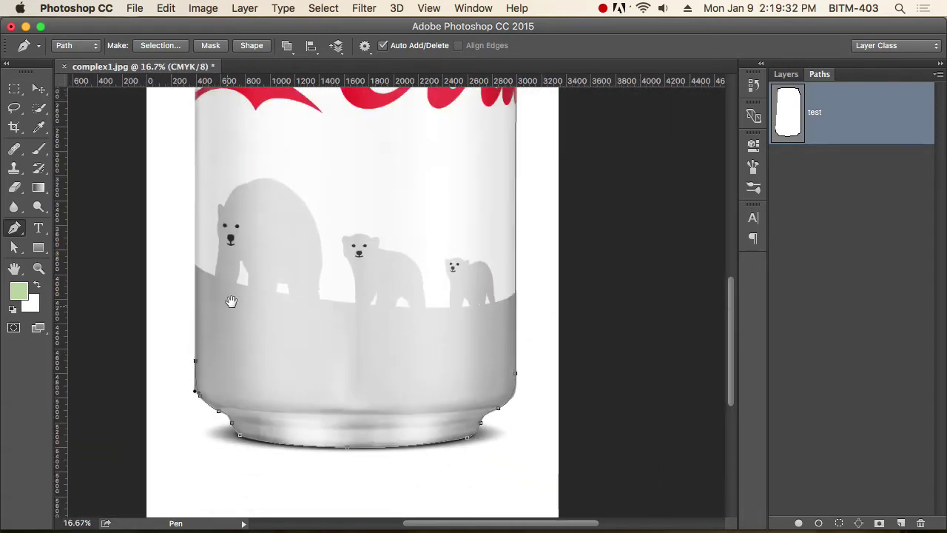
{"action": "left_click_drag", "start_coordinate": [232, 289], "coordinate": [260, 424]}
{"action": "left_click", "coordinate": [260, 367], "text": "alt+super"}
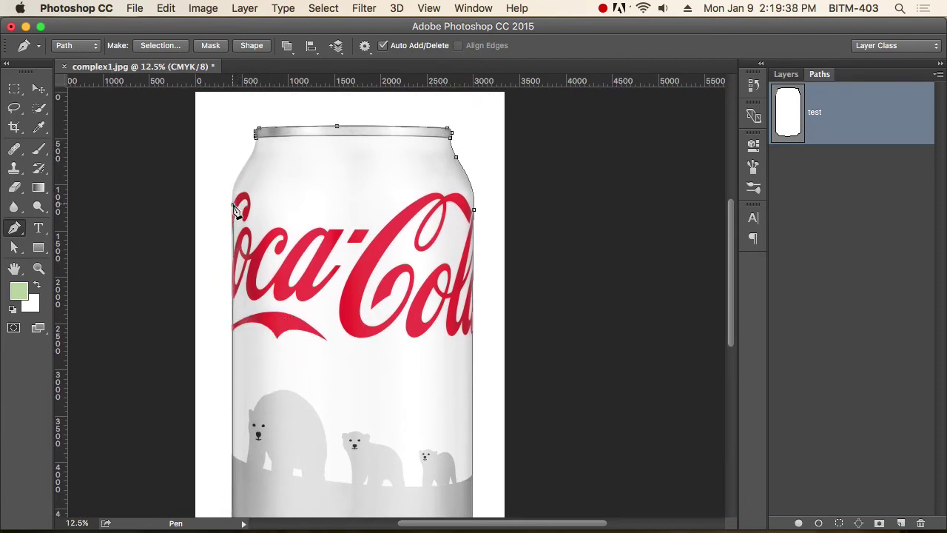
{"action": "right_click", "coordinate": [233, 203]}
{"action": "left_click", "coordinate": [229, 213]}
Step: Move the anchor below the left shoulder onto the can's left edge
{"action": "left_click", "coordinate": [230, 212], "text": "super"}
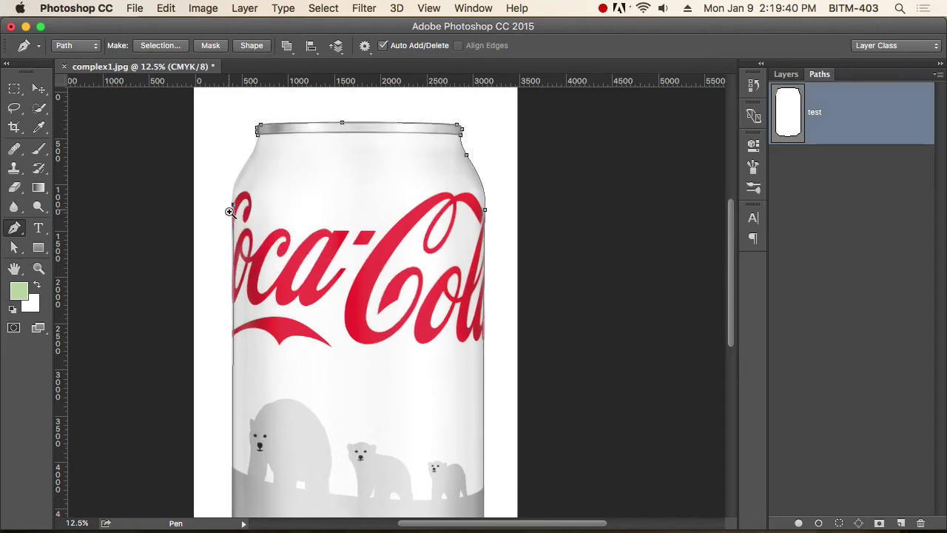
{"action": "left_click", "coordinate": [240, 215], "text": "super"}
{"action": "left_click", "coordinate": [243, 215], "text": "super"}
{"action": "left_click", "coordinate": [244, 230], "text": "super"}
{"action": "left_click_drag", "start_coordinate": [257, 298], "coordinate": [281, 122]}
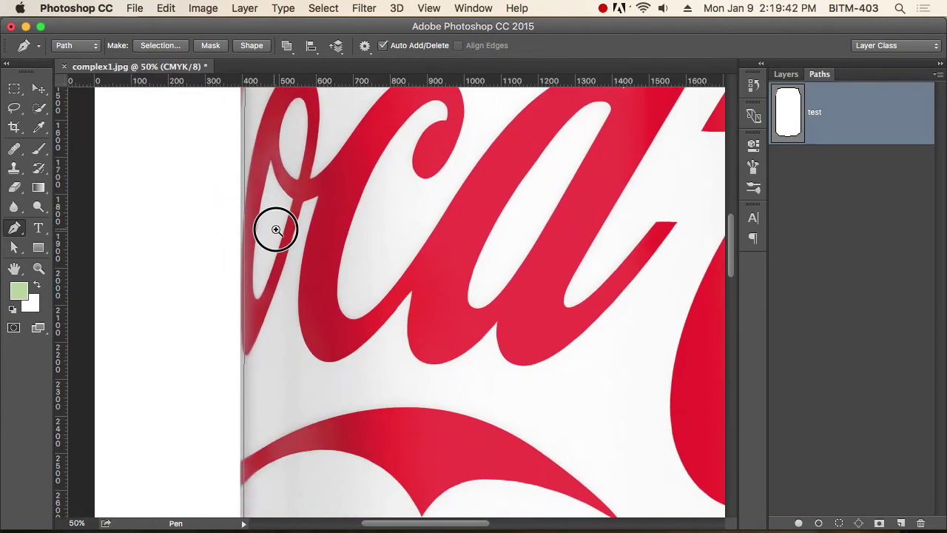
{"action": "left_click_drag", "start_coordinate": [276, 229], "coordinate": [281, 150]}
{"action": "mouse_move", "coordinate": [291, 244]}
{"action": "left_mouse_down"}
{"action": "mouse_move", "coordinate": [290, 197]}
{"action": "mouse_move", "coordinate": [297, 367]}
{"action": "left_mouse_up"}
{"action": "scroll", "coordinate": [297, 366], "scroll_direction": "up", "scroll_amount": 5}
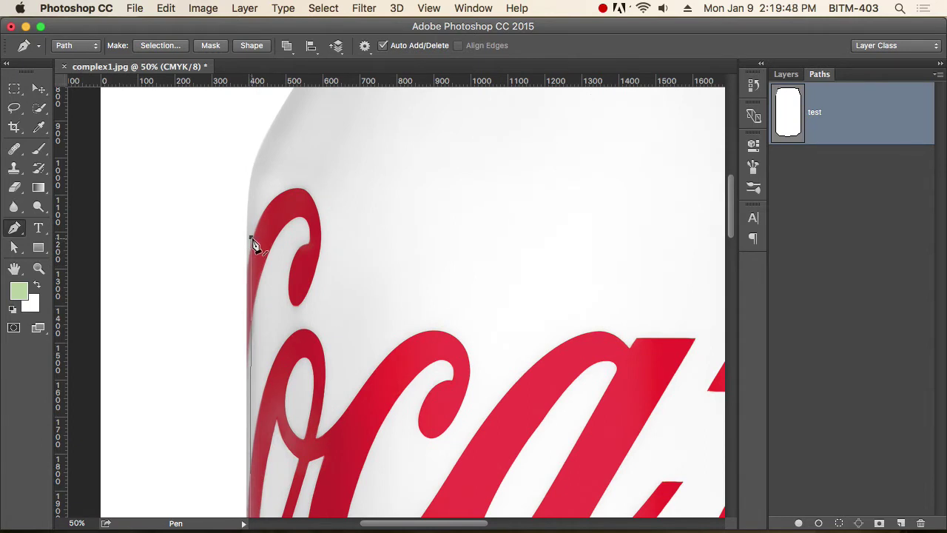
{"action": "right_click", "coordinate": [251, 237]}
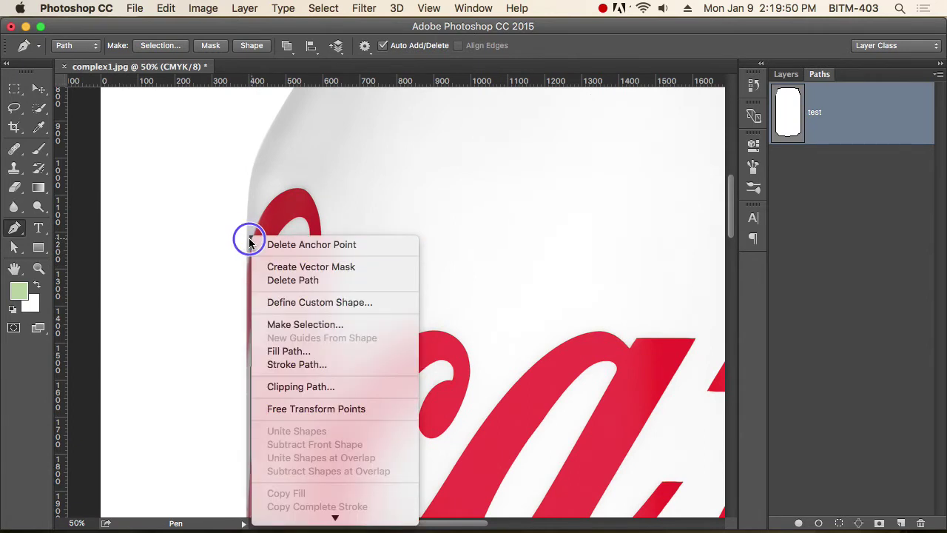
{"action": "key", "text": "Escape"}
{"action": "right_click", "coordinate": [250, 236]}
{"action": "key", "text": "Escape"}
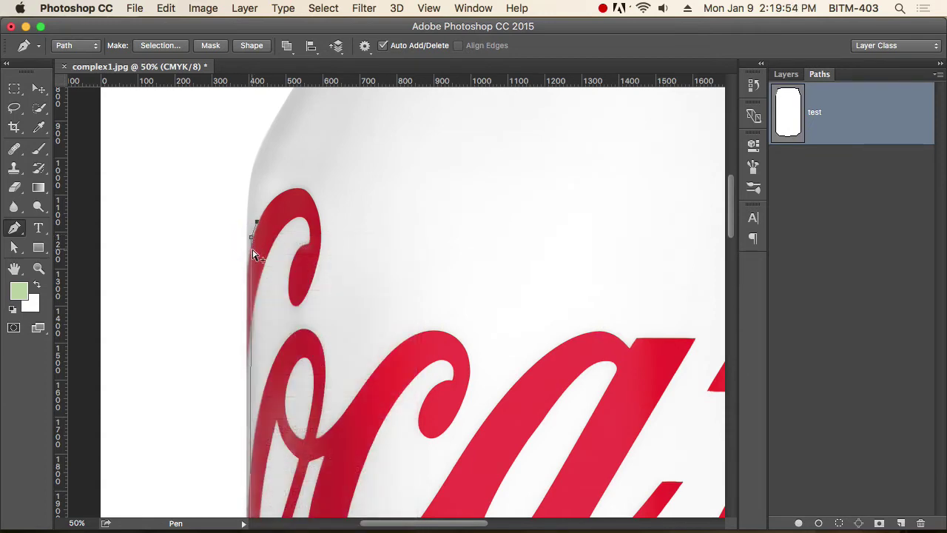
{"action": "left_click_drag", "start_coordinate": [253, 236], "coordinate": [250, 239]}
Step: Add a curved segment around the can's left shoulder to an anchor on the left neck, with handles following the slope
{"action": "scroll", "coordinate": [285, 275], "scroll_direction": "up", "scroll_amount": 5}
{"action": "scroll", "coordinate": [286, 275], "scroll_direction": "right", "scroll_amount": 1}
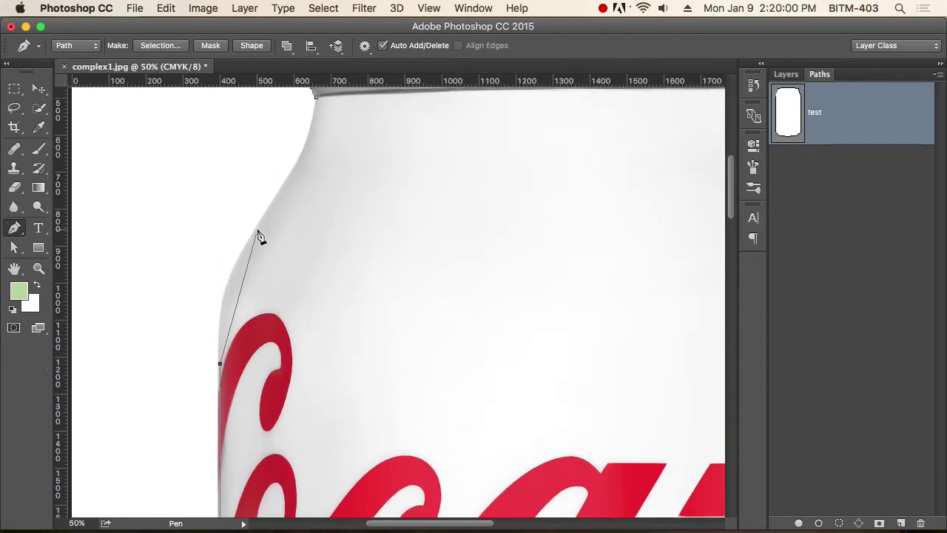
{"action": "left_click_drag", "start_coordinate": [257, 230], "coordinate": [299, 278]}
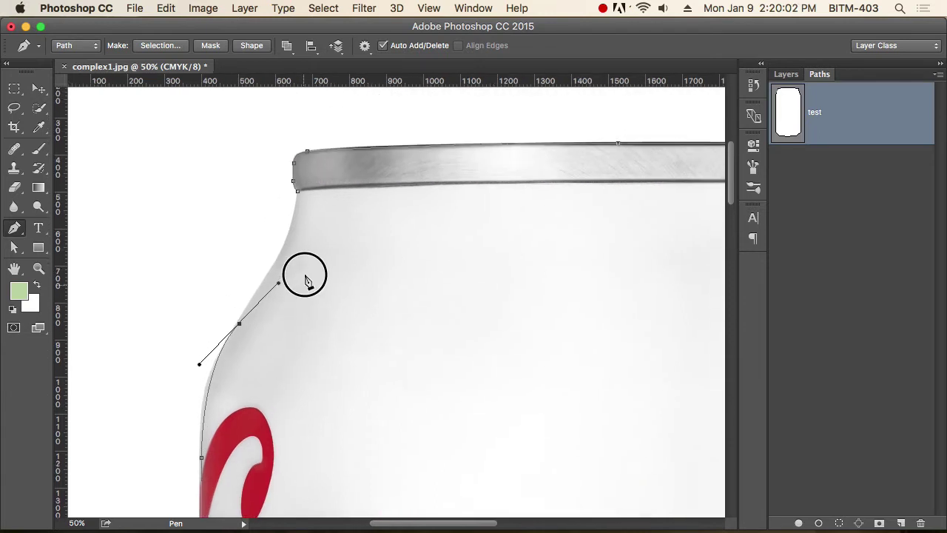
{"action": "left_click", "coordinate": [240, 325]}
{"action": "scroll", "coordinate": [290, 285], "scroll_direction": "up", "scroll_amount": 2}
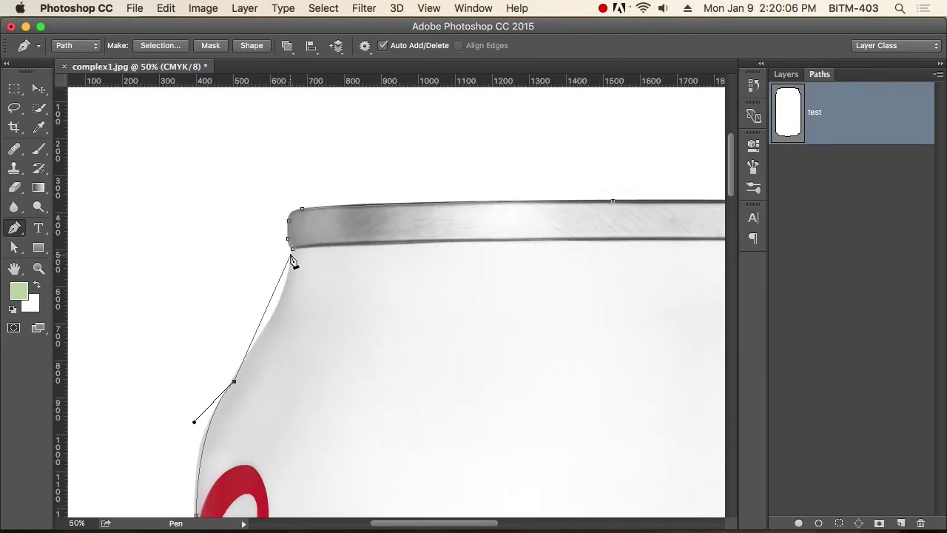
{"action": "left_click_drag", "start_coordinate": [294, 253], "coordinate": [291, 198]}
{"action": "key", "text": "super+z"}
{"action": "left_click", "coordinate": [275, 318]}
{"action": "key", "text": "super+z"}
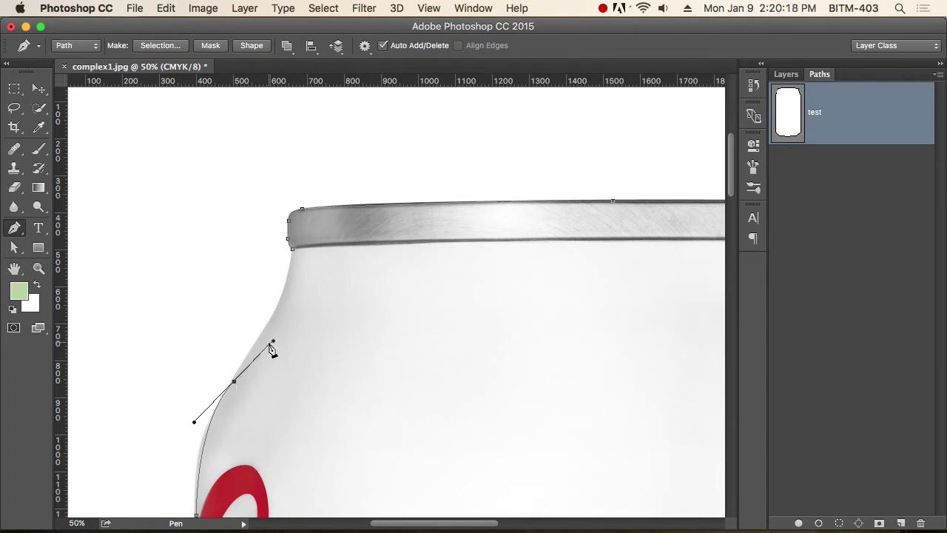
Step: Nudge the left neck anchor slightly upward and close the path with a curved segment to the rim's lower-left anchor
{"action": "left_click", "coordinate": [235, 381]}
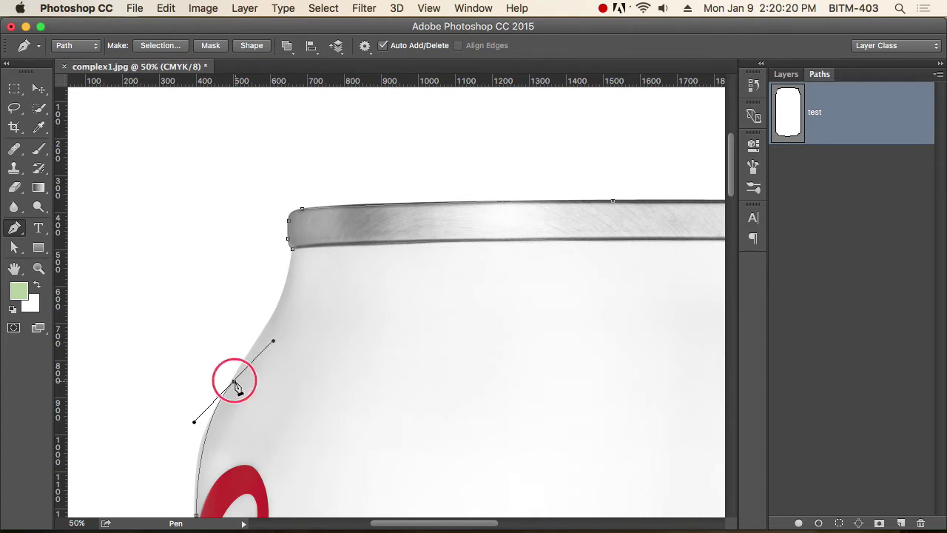
{"action": "left_click_drag", "start_coordinate": [236, 378], "coordinate": [237, 378]}
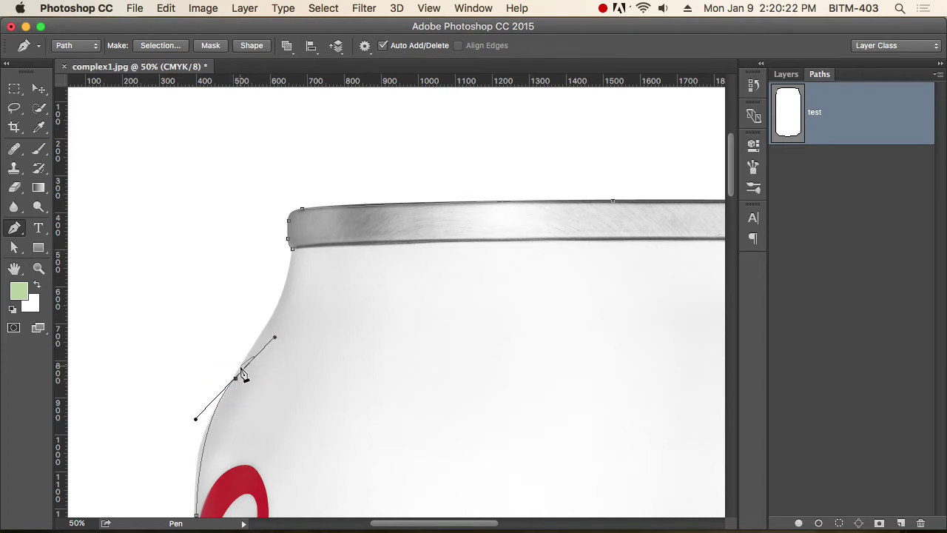
{"action": "left_click", "coordinate": [292, 238]}
{"action": "left_click_drag", "start_coordinate": [293, 238], "coordinate": [293, 198]}
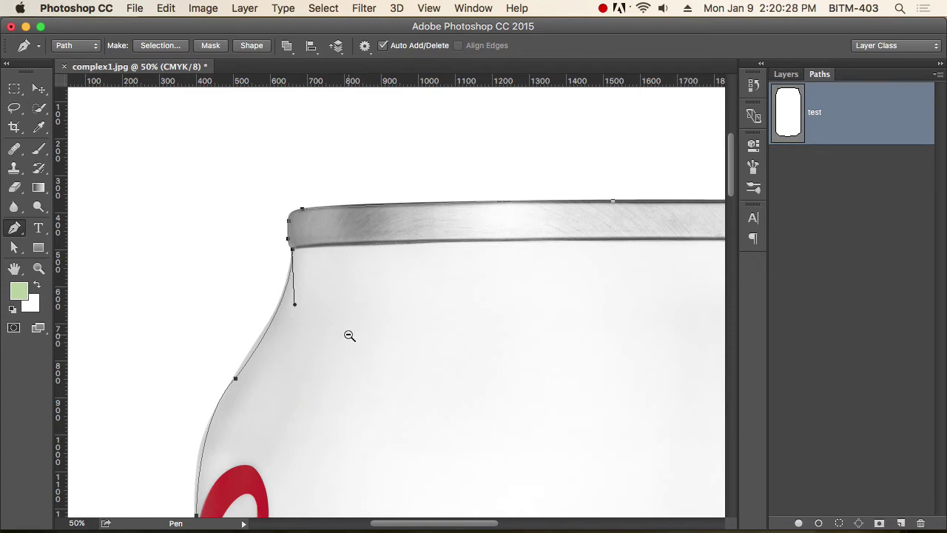
Step: Show the whole can and toggle the "test" path's display off and on to check the finished outline
{"action": "left_click", "coordinate": [373, 339], "text": "alt+super"}
{"action": "left_click", "coordinate": [372, 339], "text": "alt+super"}
{"action": "left_click", "coordinate": [372, 340], "text": "alt+super"}
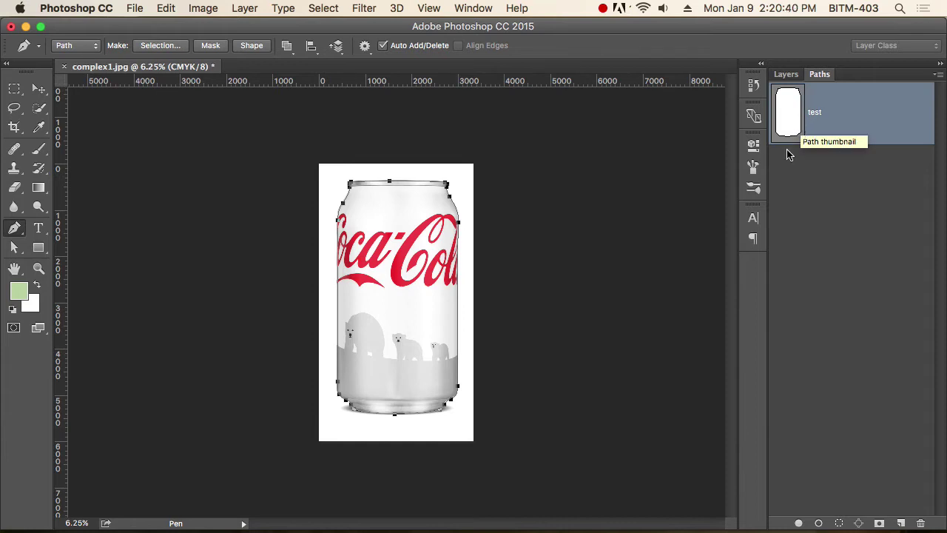
{"action": "left_click", "coordinate": [829, 184]}
{"action": "left_click", "coordinate": [796, 111]}
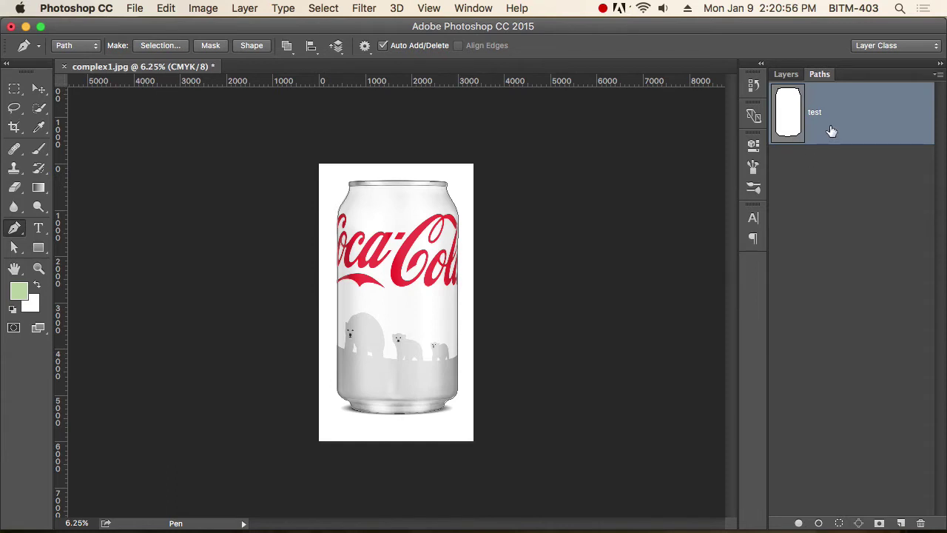
{"action": "left_click", "coordinate": [853, 164]}
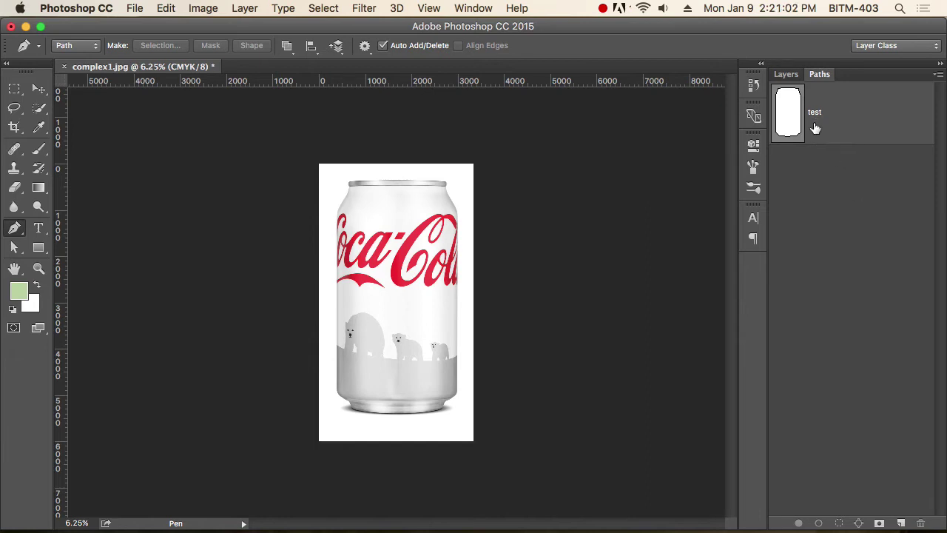
{"action": "left_click", "coordinate": [847, 117]}
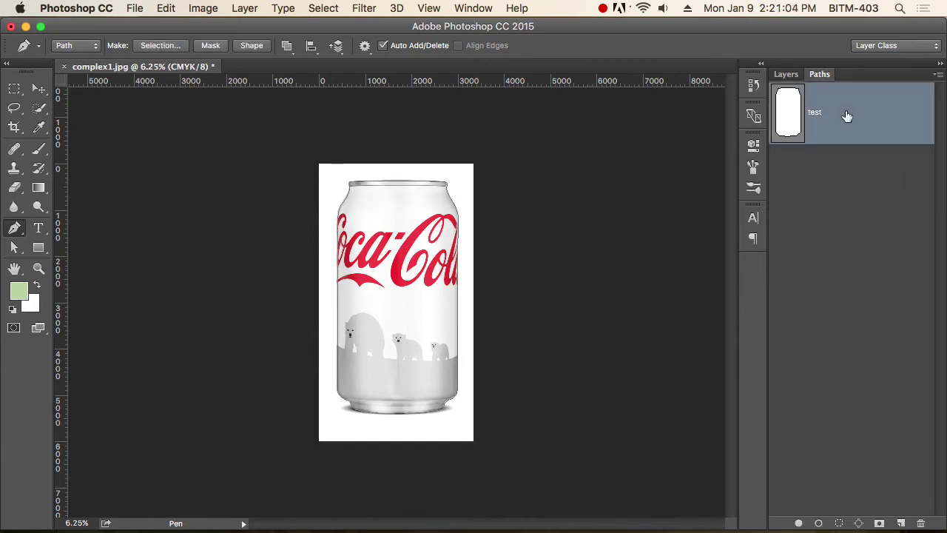
Step: Load the "test" path as a selection, clear the selection and make the path active again
{"action": "left_click", "coordinate": [839, 524]}
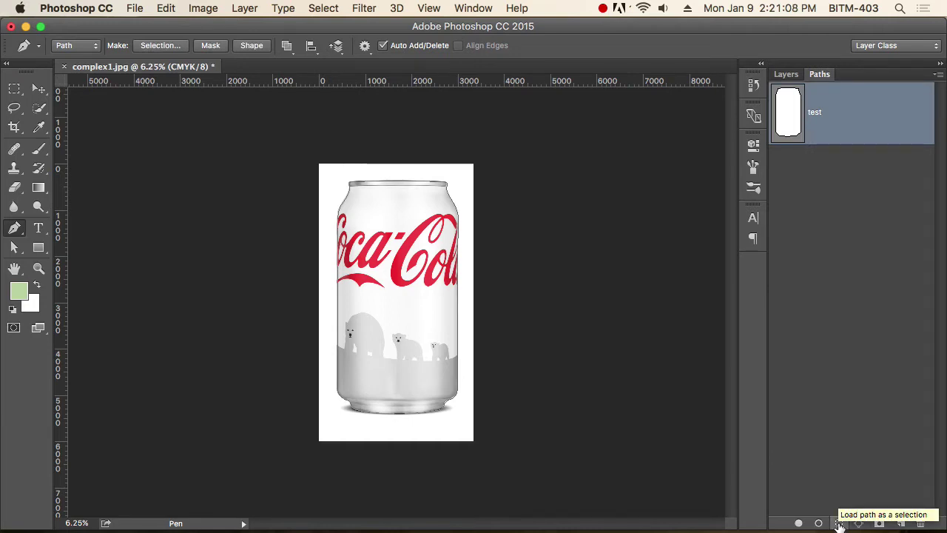
{"action": "left_click", "coordinate": [839, 524]}
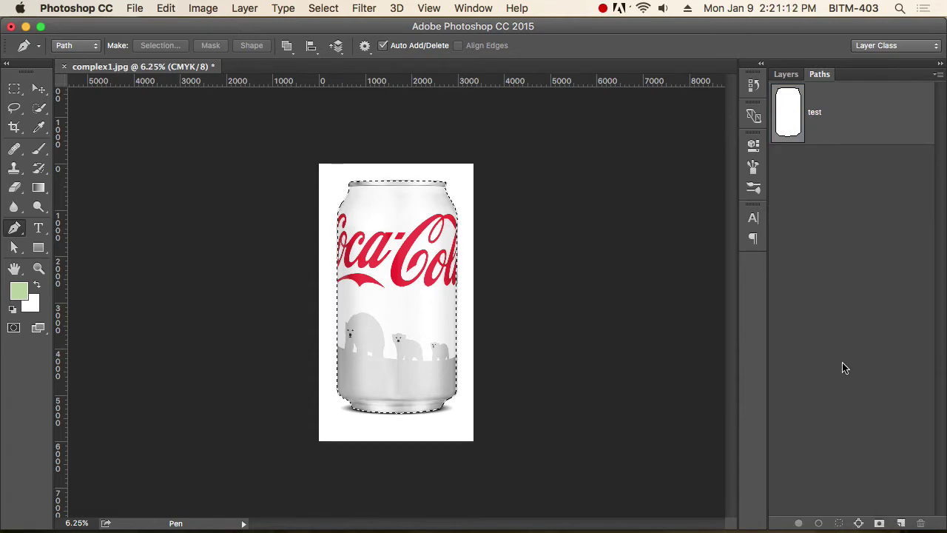
{"action": "key", "text": "super+d"}
{"action": "left_click", "coordinate": [838, 140]}
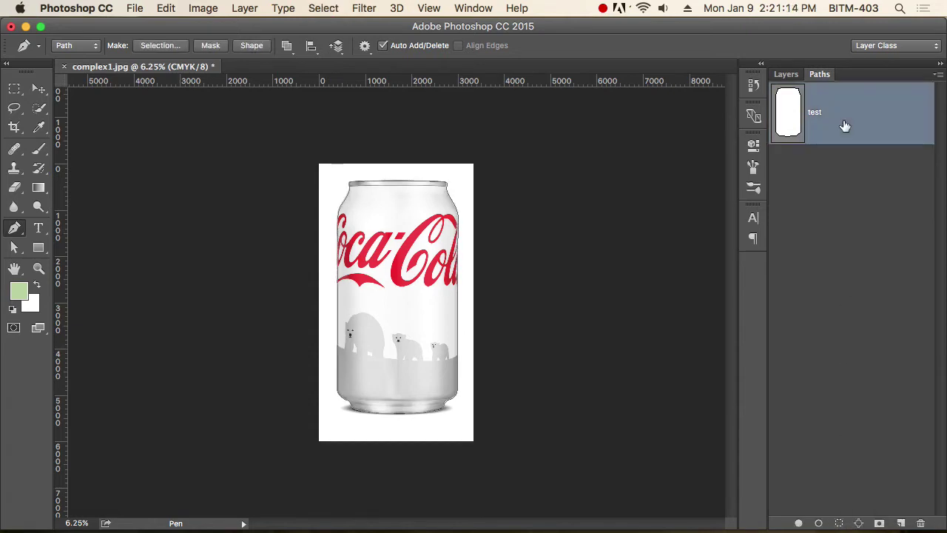
Step: Make a new anti-aliased selection from the "test" path with a feather radius of 0 pixels, clear it and reactivate the path
{"action": "right_click", "coordinate": [853, 117]}
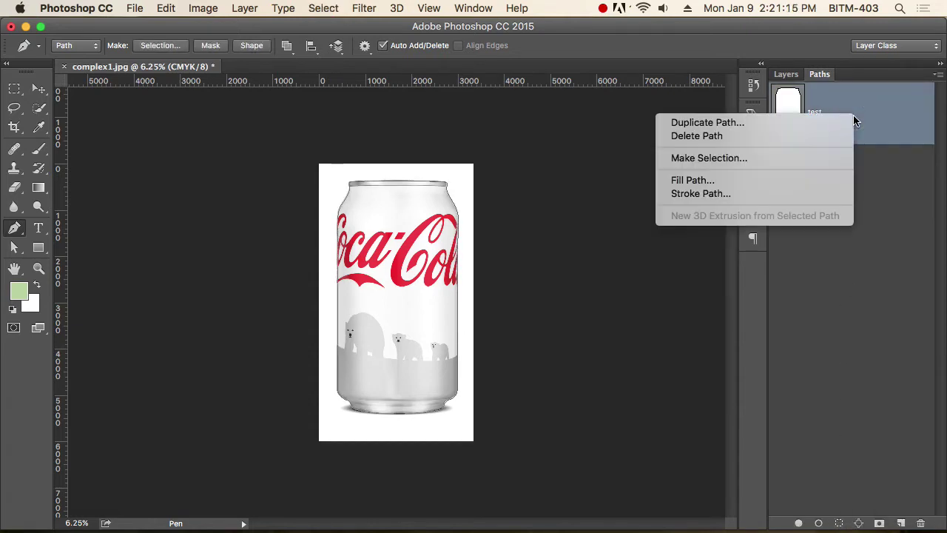
{"action": "left_click", "coordinate": [765, 159]}
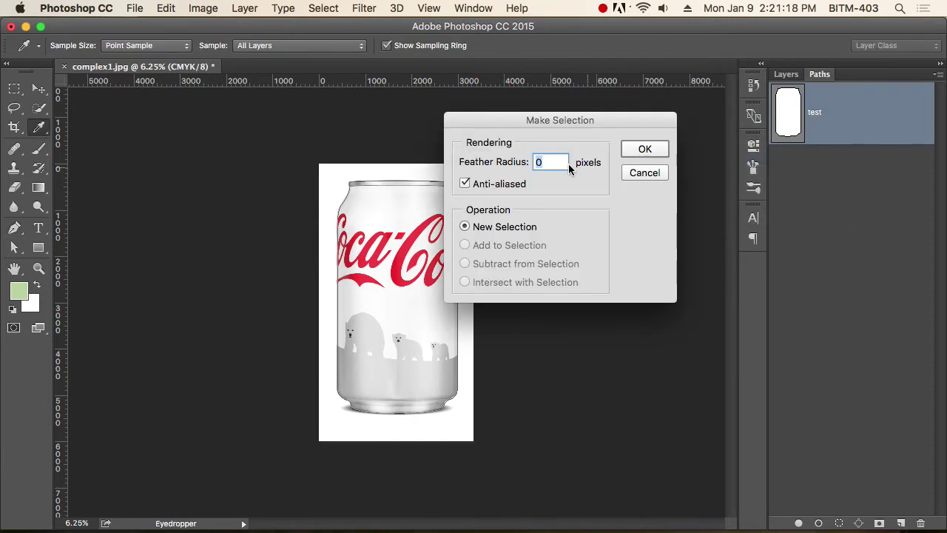
{"action": "left_click", "coordinate": [645, 149]}
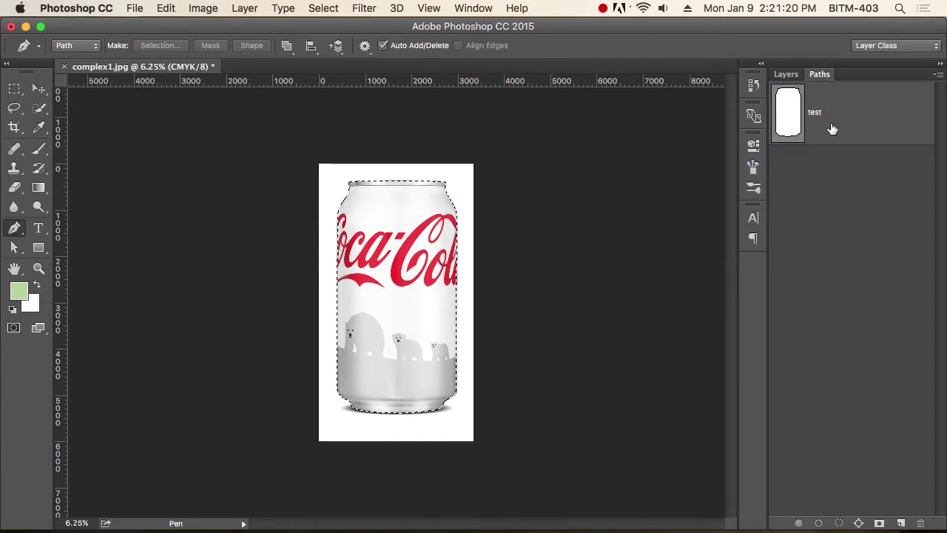
{"action": "key", "text": "super+d"}
{"action": "left_click", "coordinate": [872, 113]}
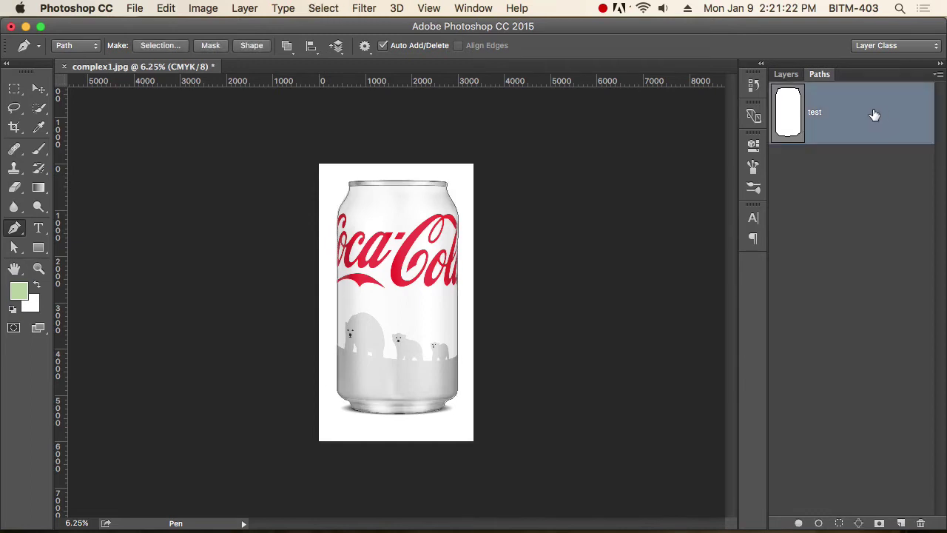
{"action": "left_click", "coordinate": [939, 76]}
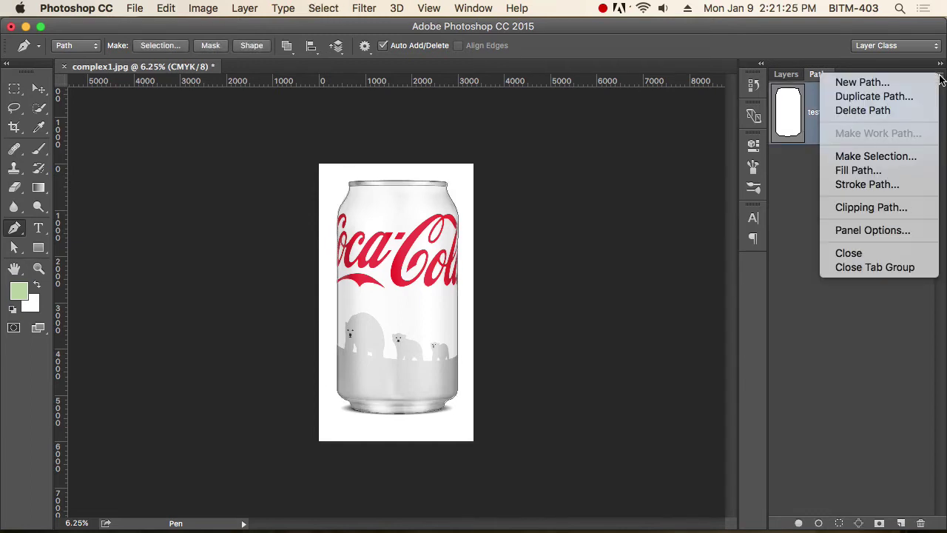
{"action": "left_click", "coordinate": [875, 156]}
{"action": "left_click", "coordinate": [649, 175]}
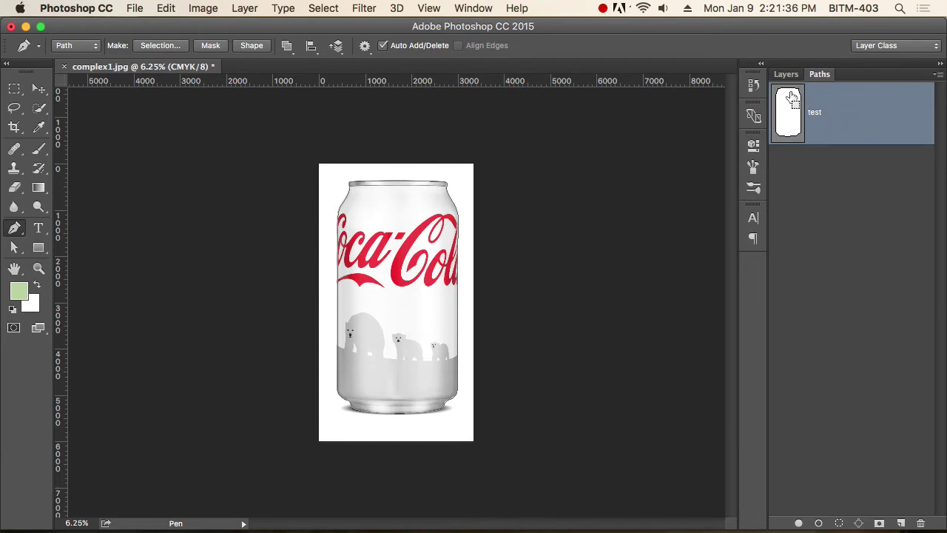
Step: Load the "test" path as a selection and copy the selected can from the Background onto its own layer
{"action": "left_click", "coordinate": [795, 119], "text": "super"}
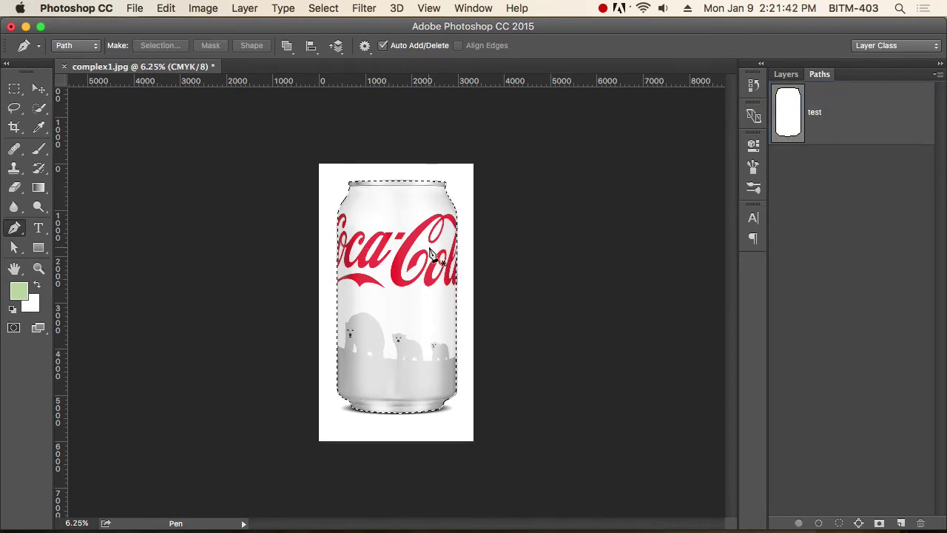
{"action": "left_click", "coordinate": [786, 74]}
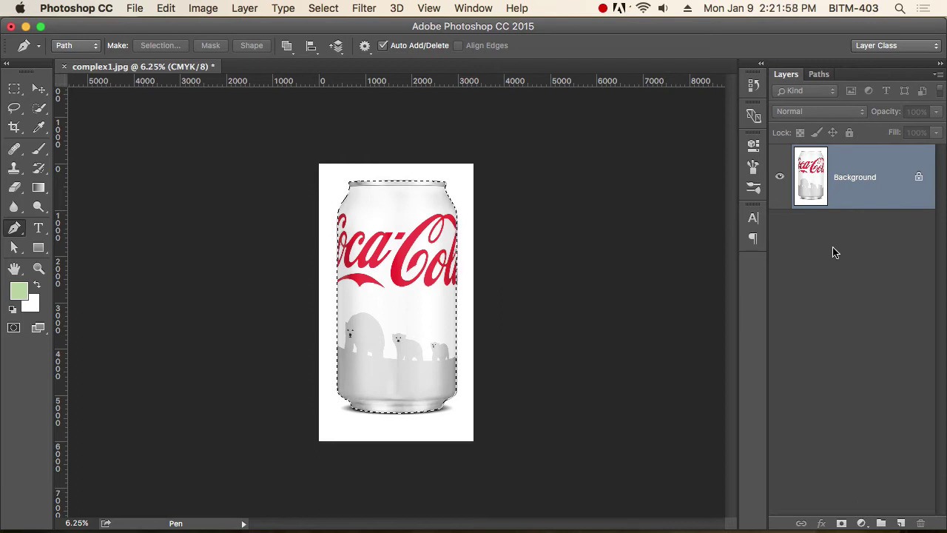
{"action": "key", "text": "super+j"}
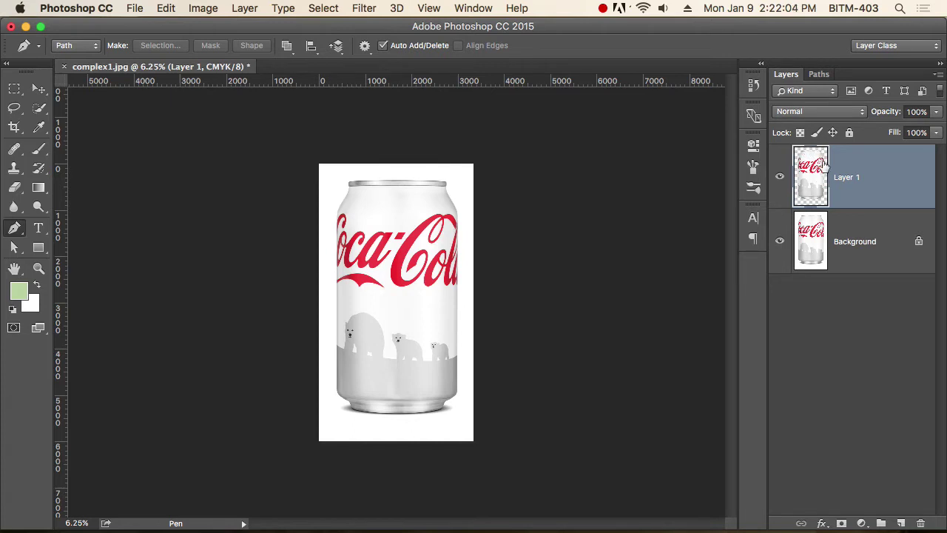
Step: Create a new layer directly above the Background and fill it with the light green foreground color
{"action": "left_click", "coordinate": [876, 246]}
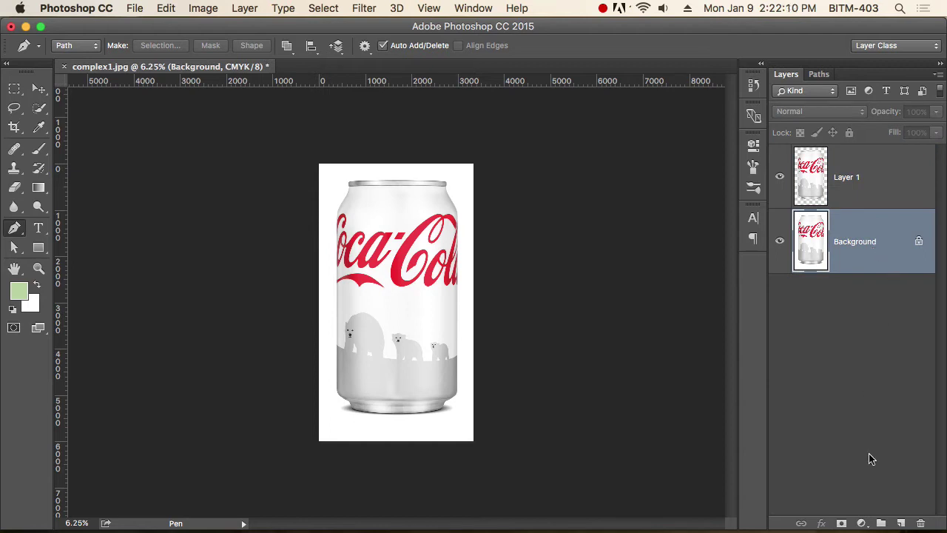
{"action": "left_click", "coordinate": [901, 523]}
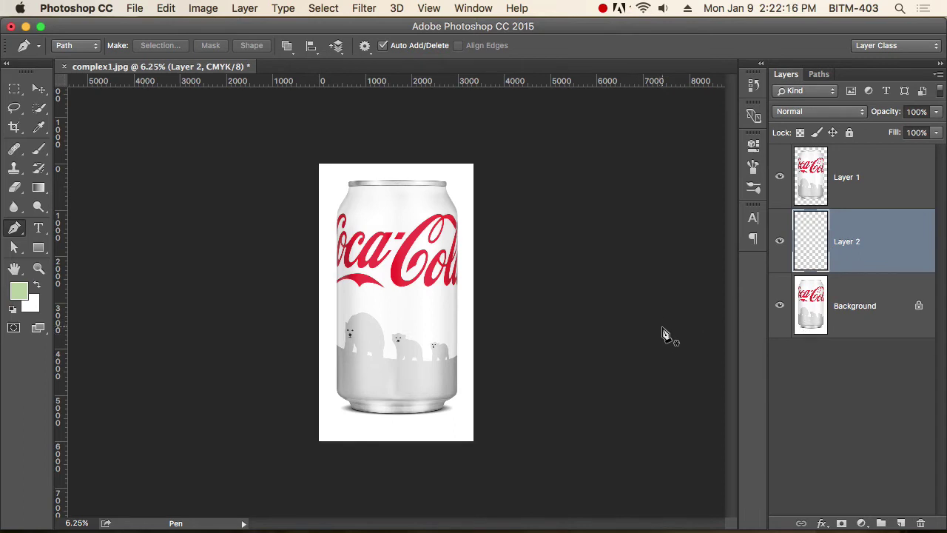
{"action": "key", "text": "alt+BackSpace"}
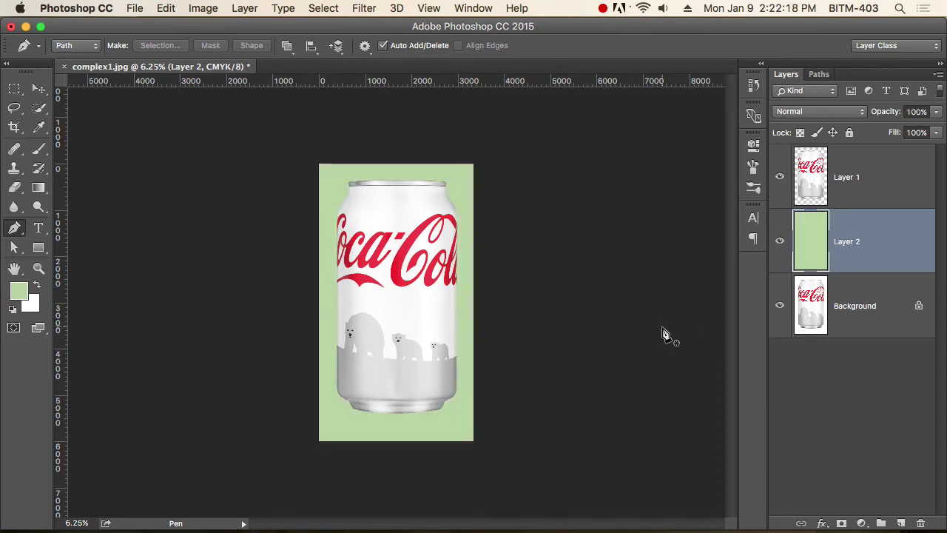
Step: Examine the edges of the cut-out can against the green layer, from the rim down to the polar bears and base
{"action": "right_click", "coordinate": [450, 265]}
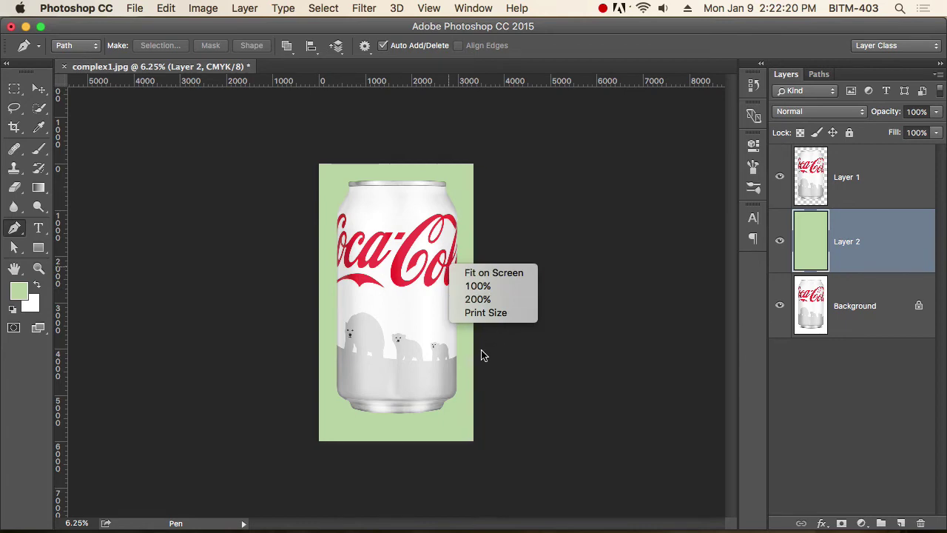
{"action": "left_click", "coordinate": [436, 353]}
{"action": "left_click", "coordinate": [425, 300], "text": "super"}
{"action": "left_click", "coordinate": [426, 296], "text": "super"}
{"action": "left_click", "coordinate": [437, 271], "text": "super"}
{"action": "left_click_drag", "start_coordinate": [458, 224], "coordinate": [423, 309]}
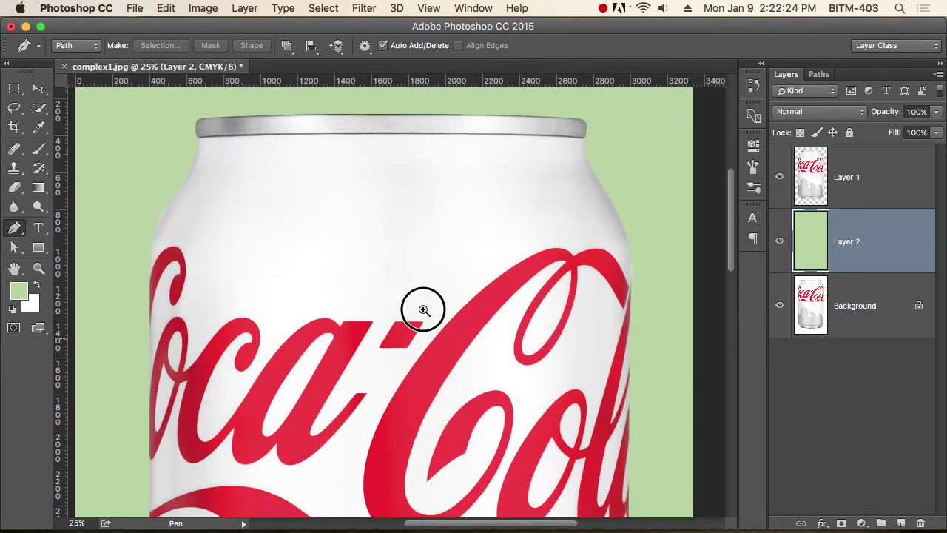
{"action": "scroll", "coordinate": [423, 309], "scroll_direction": "down", "scroll_amount": 10}
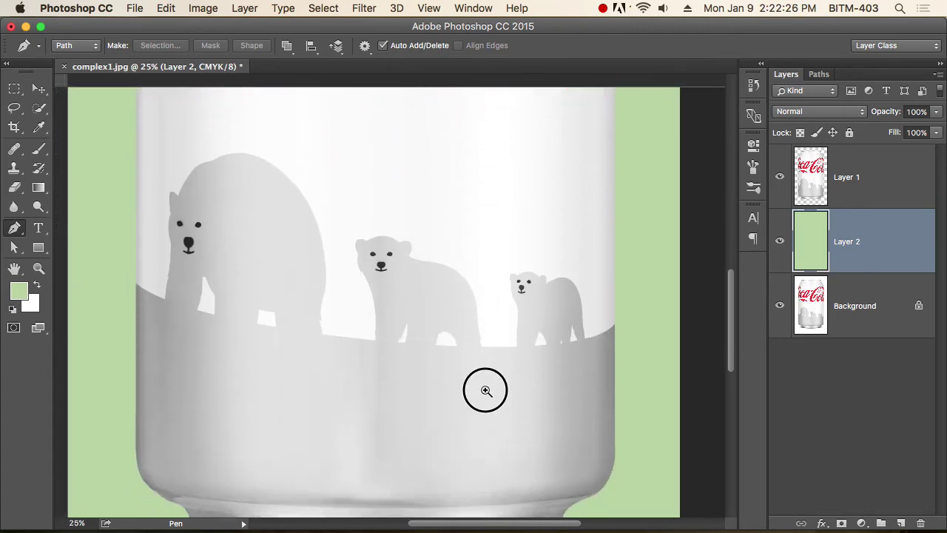
{"action": "left_click_drag", "start_coordinate": [485, 390], "coordinate": [520, 325]}
{"action": "left_click_drag", "start_coordinate": [410, 330], "coordinate": [513, 436]}
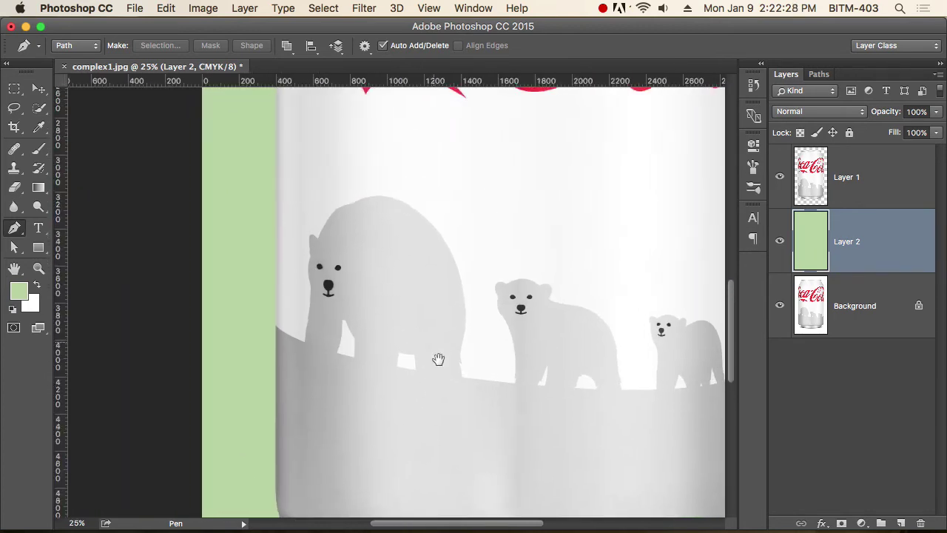
{"action": "scroll", "coordinate": [438, 359], "scroll_direction": "up", "scroll_amount": 10}
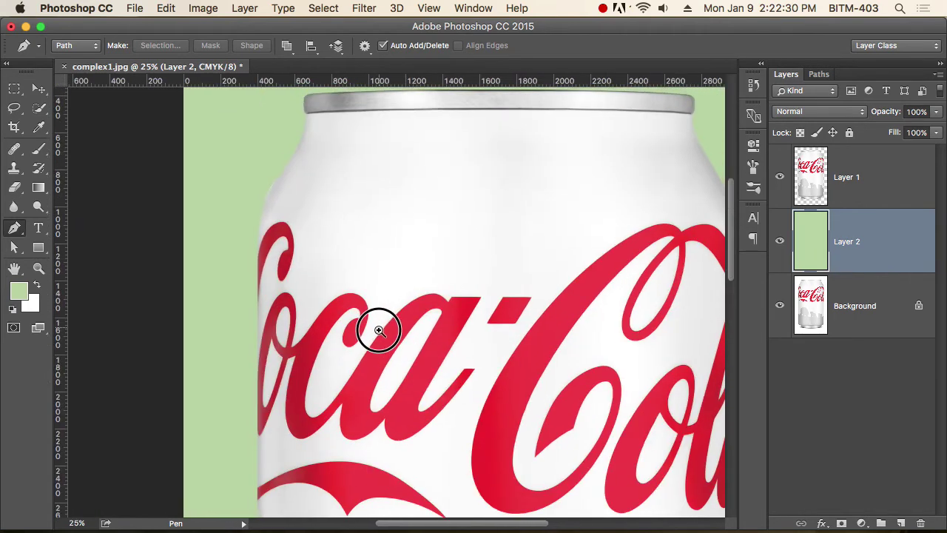
{"action": "scroll", "coordinate": [373, 256], "scroll_direction": "up", "scroll_amount": 2}
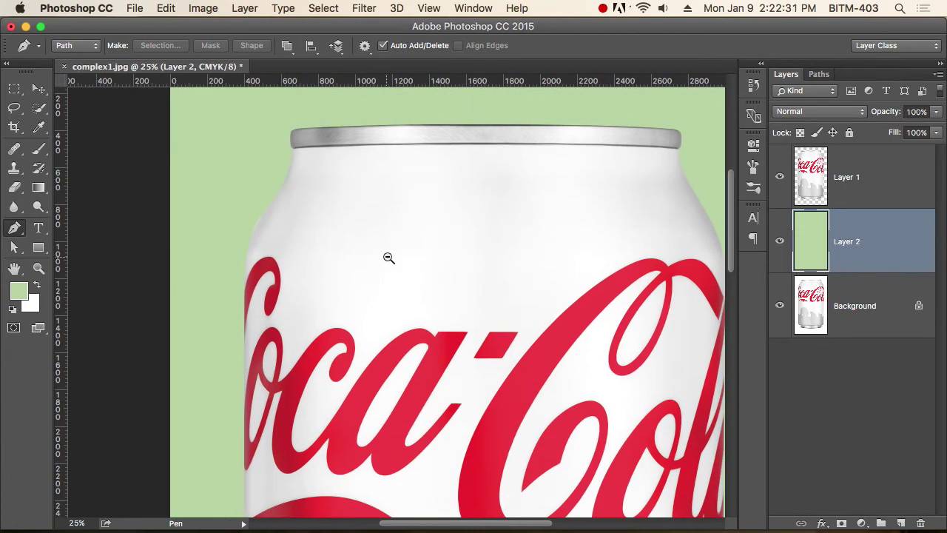
{"action": "left_click", "coordinate": [437, 222], "text": "alt"}
{"action": "left_click", "coordinate": [454, 226], "text": "alt"}
{"action": "left_click_drag", "start_coordinate": [490, 255], "coordinate": [486, 220]}
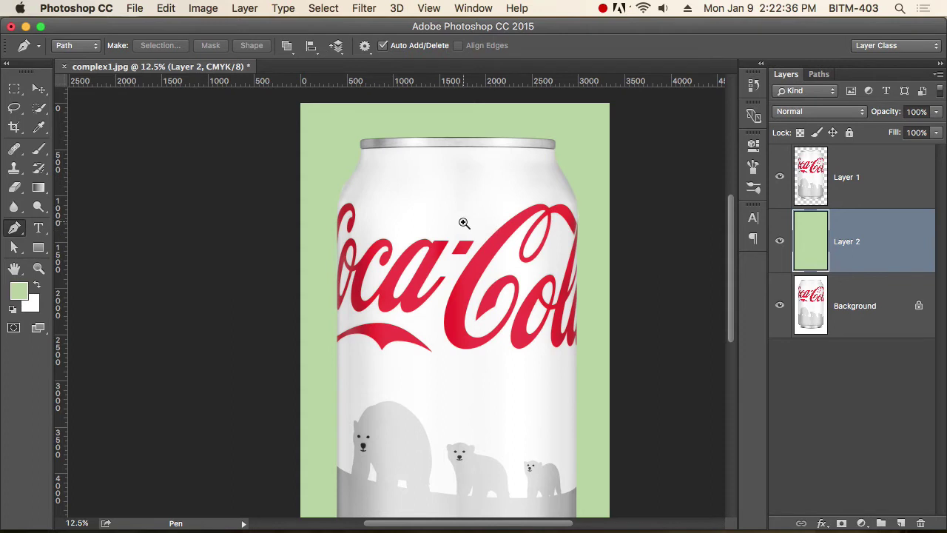
{"action": "left_click", "coordinate": [459, 218], "text": "ctrl"}
{"action": "left_click", "coordinate": [473, 222], "text": "alt"}
{"action": "left_click", "coordinate": [473, 222], "text": "alt"}
{"action": "left_click", "coordinate": [473, 222], "text": "alt"}
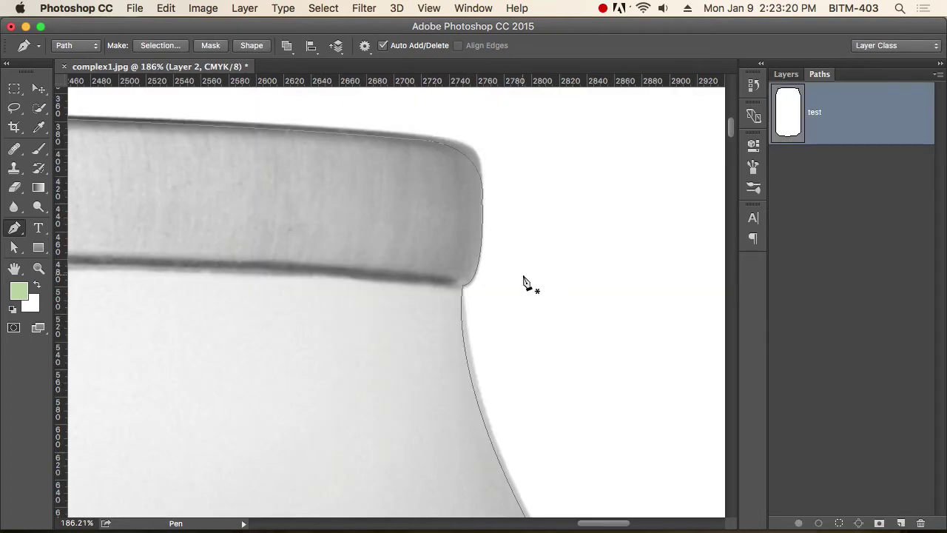
Step: Use the Direct Selection Tool to move the "test" path's anchor near the rim's upper-right corner up onto the rim's top edge
{"action": "key", "text": "a"}
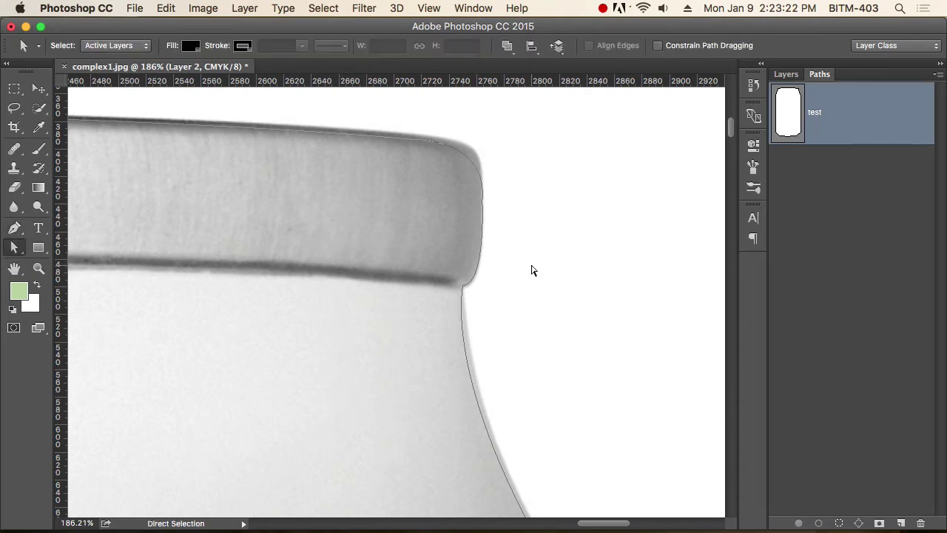
{"action": "left_click_drag", "start_coordinate": [501, 145], "coordinate": [442, 175]}
{"action": "left_click", "coordinate": [14, 247]}
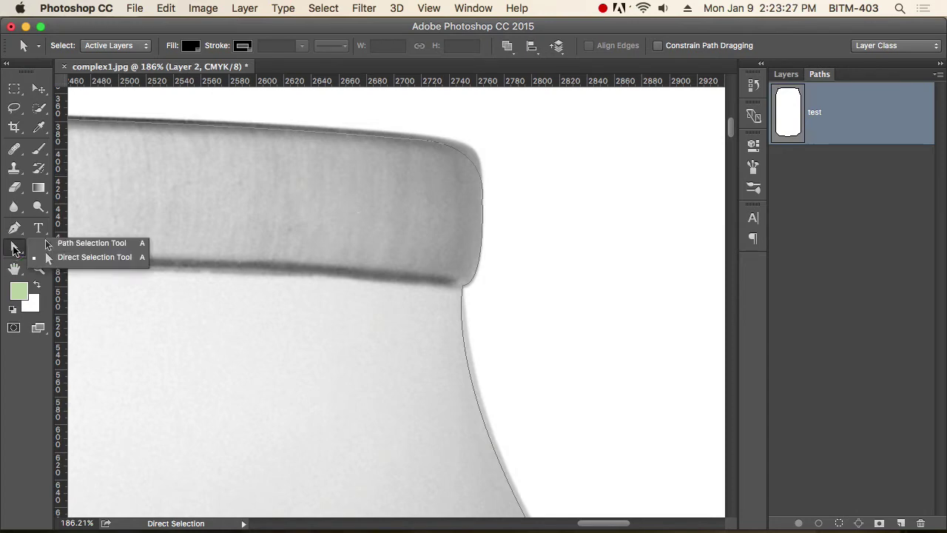
{"action": "left_click", "coordinate": [84, 264]}
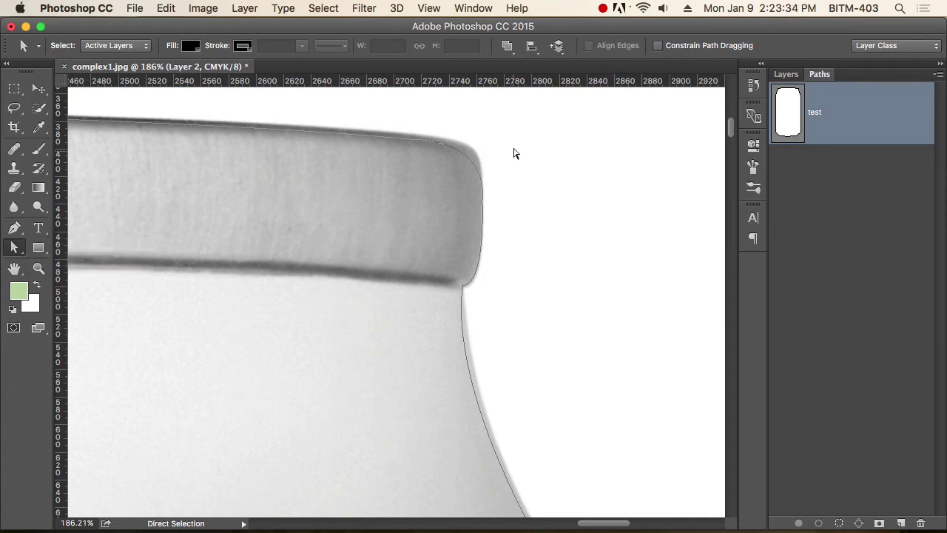
{"action": "left_click", "coordinate": [478, 169]}
{"action": "left_click", "coordinate": [417, 145]}
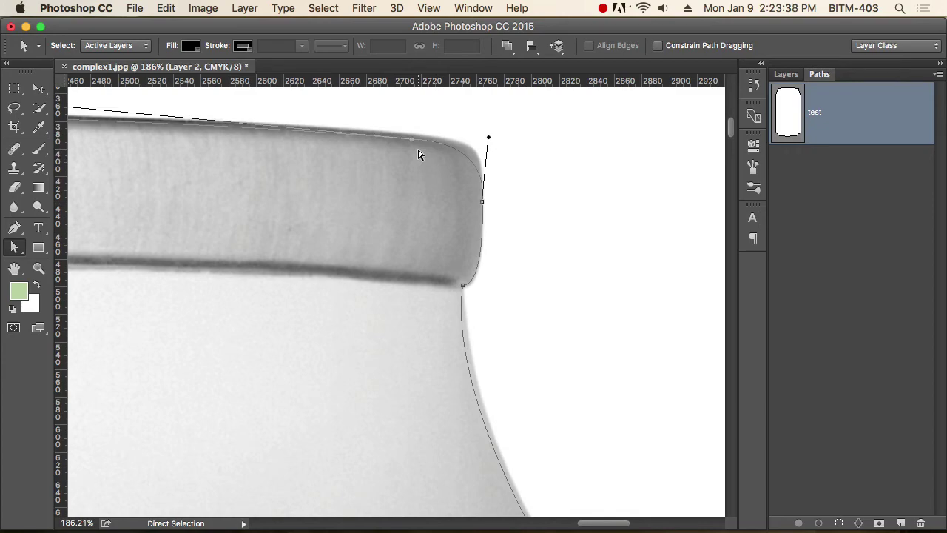
{"action": "left_click_drag", "start_coordinate": [435, 154], "coordinate": [437, 185]}
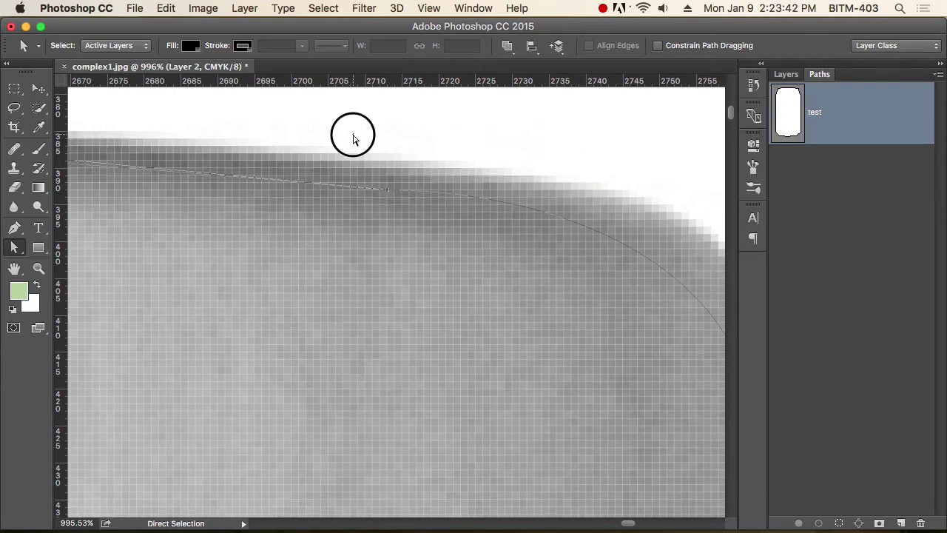
{"action": "left_click_drag", "start_coordinate": [353, 135], "coordinate": [433, 208]}
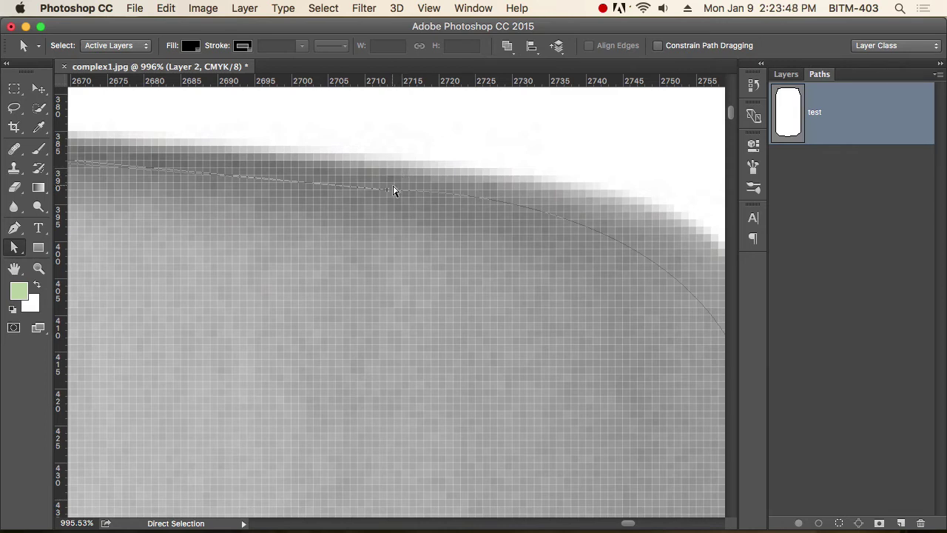
{"action": "left_click_drag", "start_coordinate": [387, 194], "coordinate": [388, 172]}
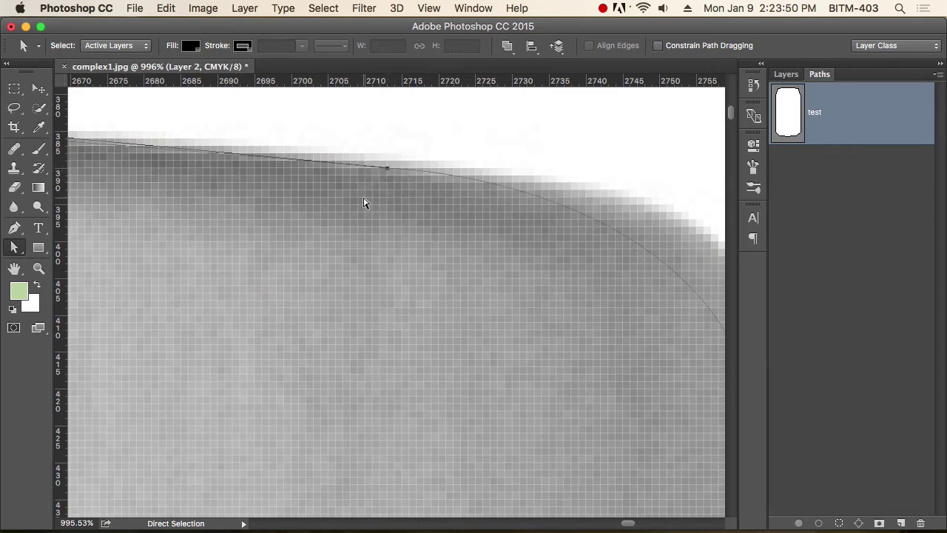
{"action": "left_click_drag", "start_coordinate": [549, 268], "coordinate": [285, 196]}
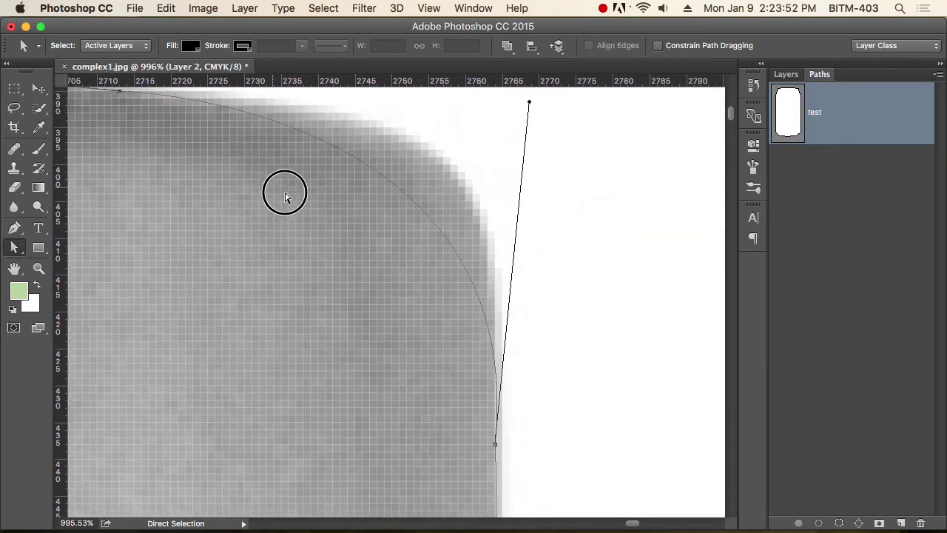
Step: Add an anchor point to the "test" path at the rim's upper-right corner, move it onto the rim edge, and angle its upper handle along the curve
{"action": "left_click_drag", "start_coordinate": [472, 218], "coordinate": [521, 249]}
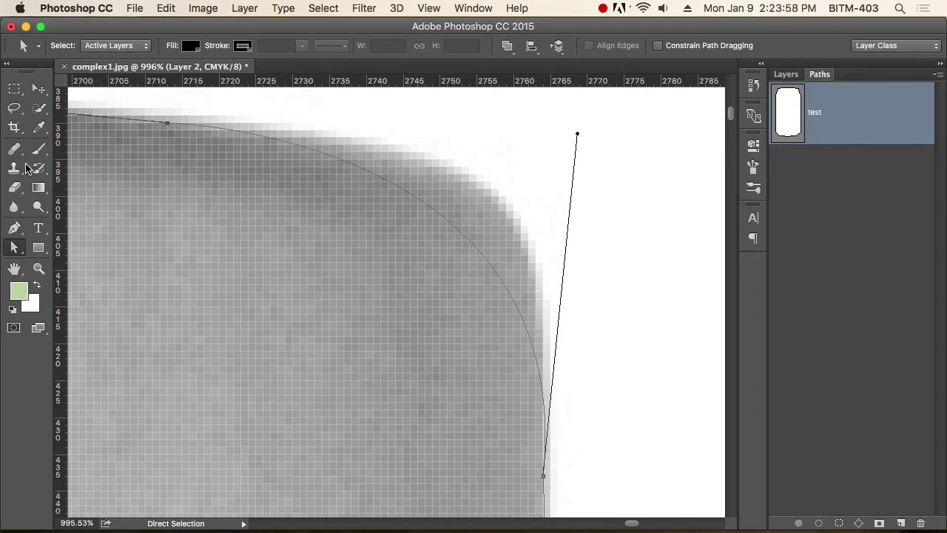
{"action": "left_click", "coordinate": [15, 228]}
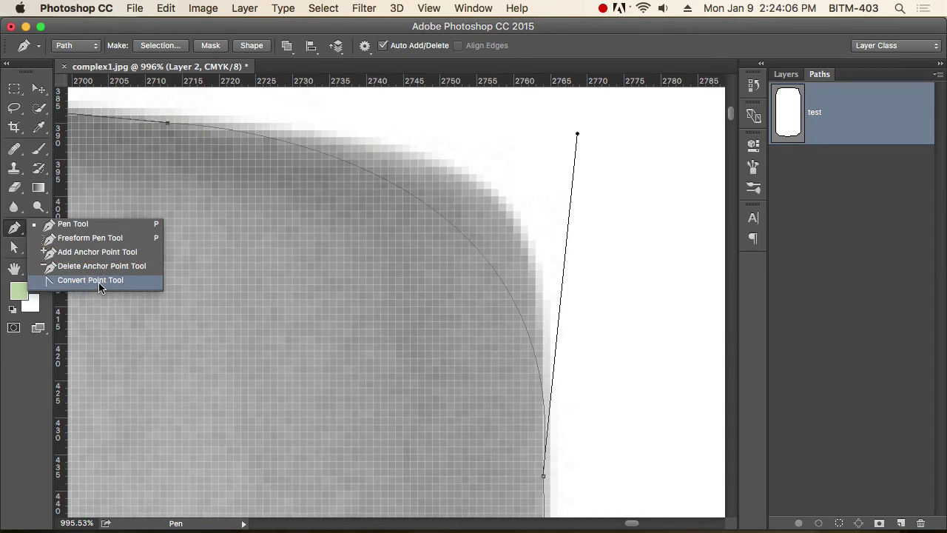
{"action": "left_click", "coordinate": [80, 256]}
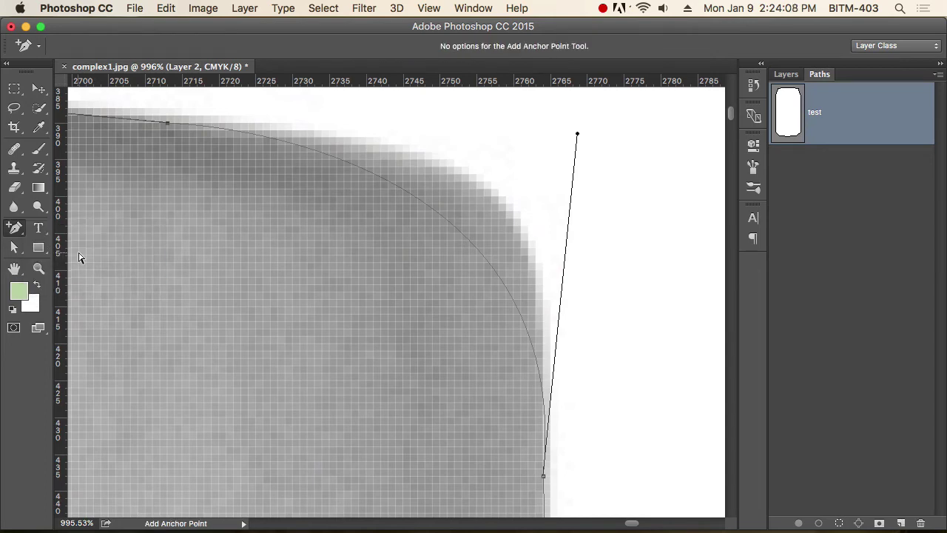
{"action": "left_click", "coordinate": [460, 233]}
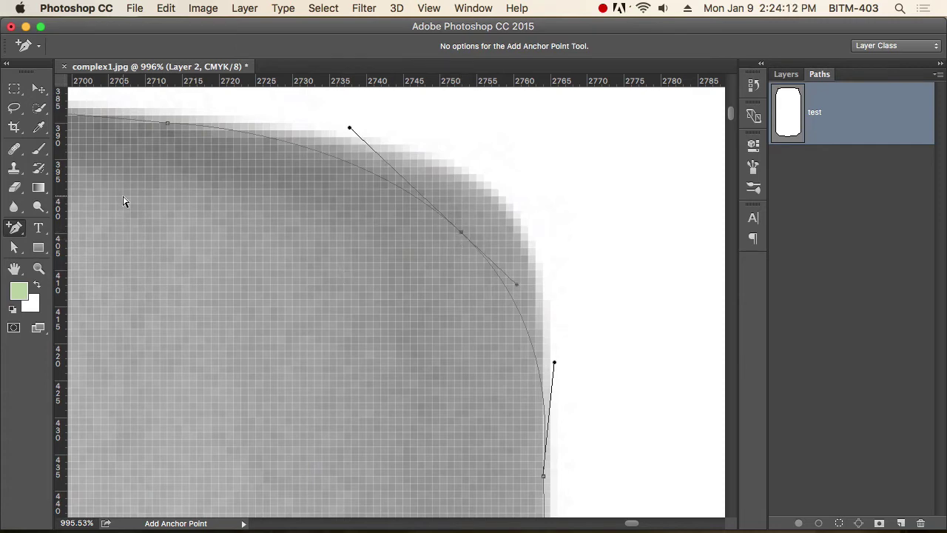
{"action": "left_click", "coordinate": [14, 247]}
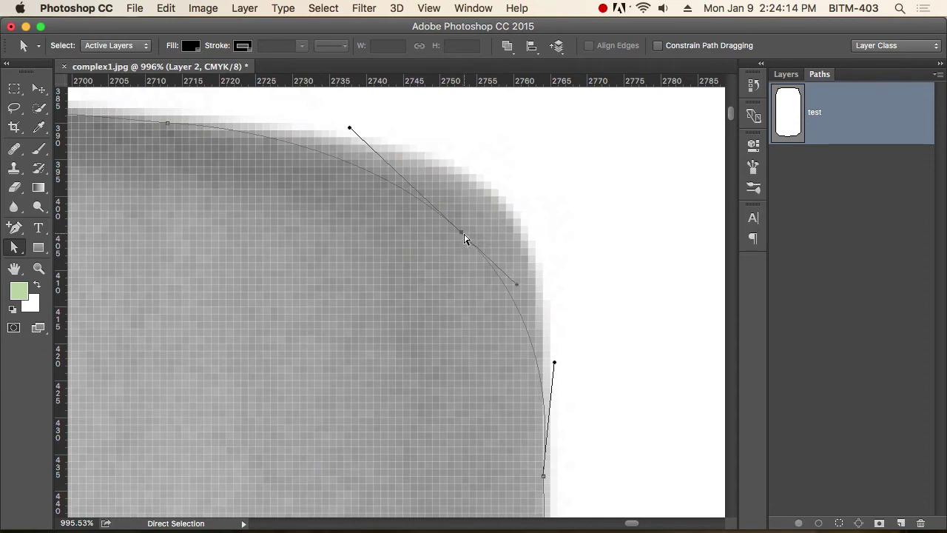
{"action": "left_click_drag", "start_coordinate": [463, 235], "coordinate": [494, 211]}
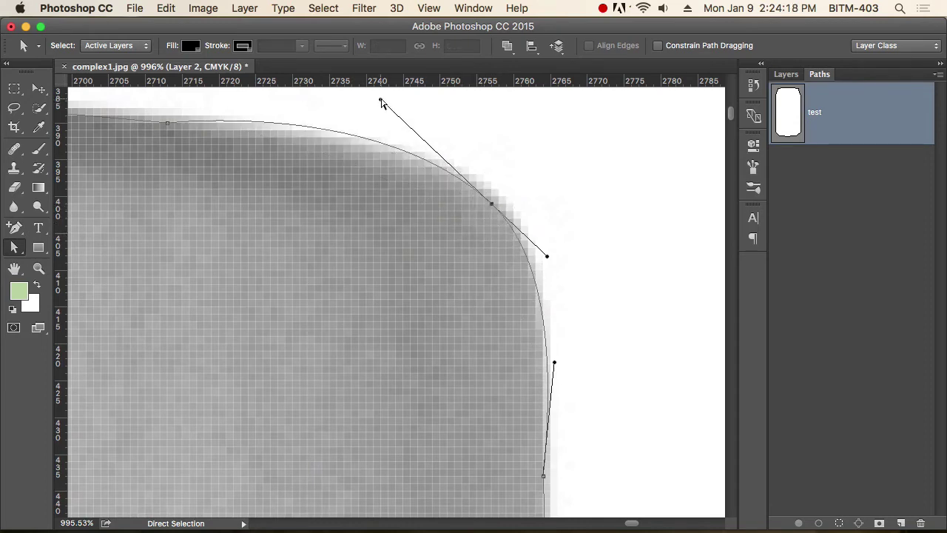
{"action": "left_click_drag", "start_coordinate": [382, 102], "coordinate": [443, 132]}
Step: Use the Convert Point Tool to adjust the handles of the new corner anchor and the anchor below it independently to fit the rim's edge
{"action": "left_click", "coordinate": [15, 227]}
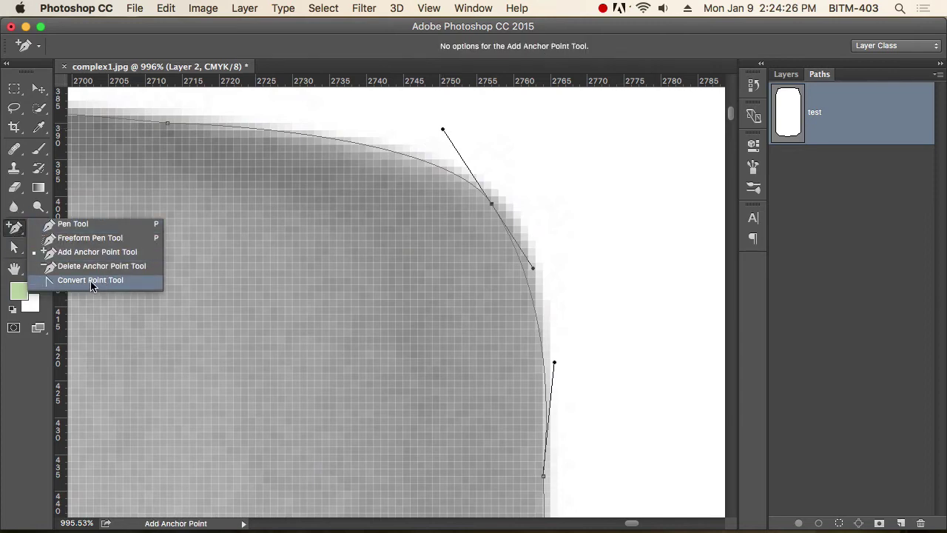
{"action": "left_click", "coordinate": [103, 283]}
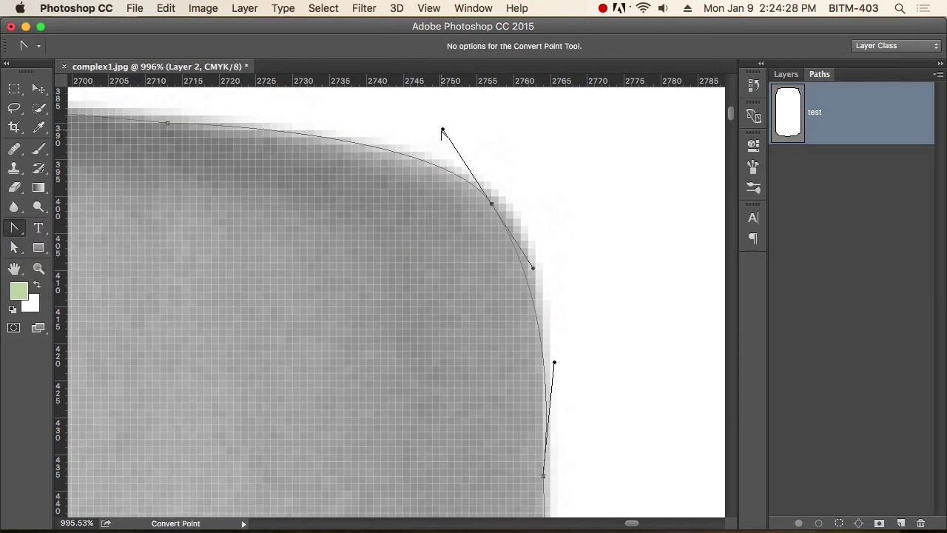
{"action": "left_click_drag", "start_coordinate": [444, 131], "coordinate": [444, 139]}
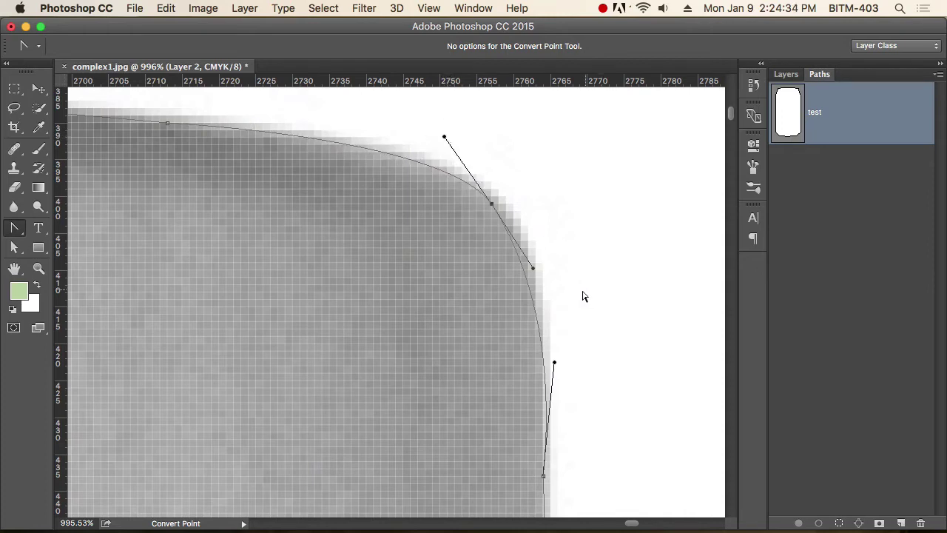
{"action": "left_click_drag", "start_coordinate": [534, 269], "coordinate": [539, 260]}
{"action": "left_click_drag", "start_coordinate": [555, 365], "coordinate": [543, 362]}
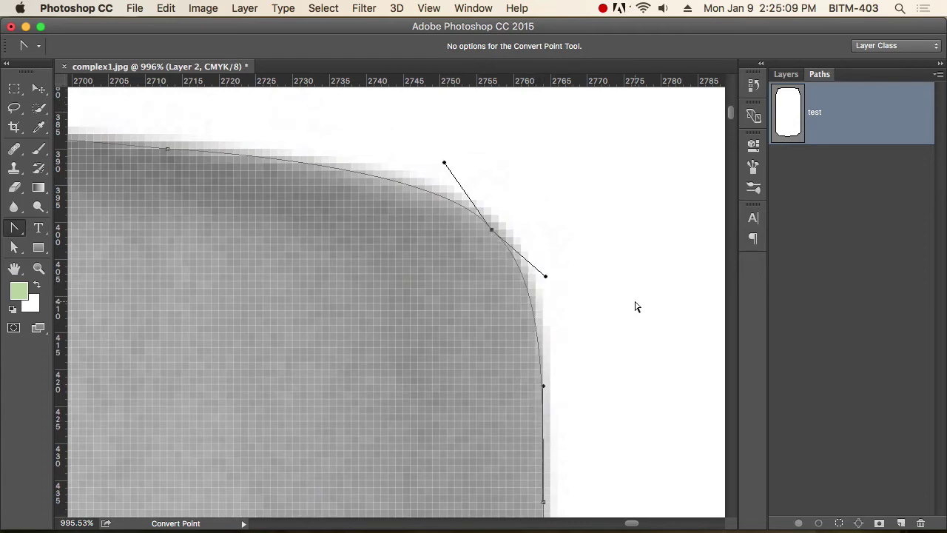
Step: Inspect the "test" path along the can's right edge, from the rim corner down to the shoulder anchor
{"action": "left_click_drag", "start_coordinate": [550, 331], "coordinate": [546, 162]}
{"action": "left_click", "coordinate": [509, 395], "text": "alt"}
{"action": "left_click", "coordinate": [509, 395], "text": "alt"}
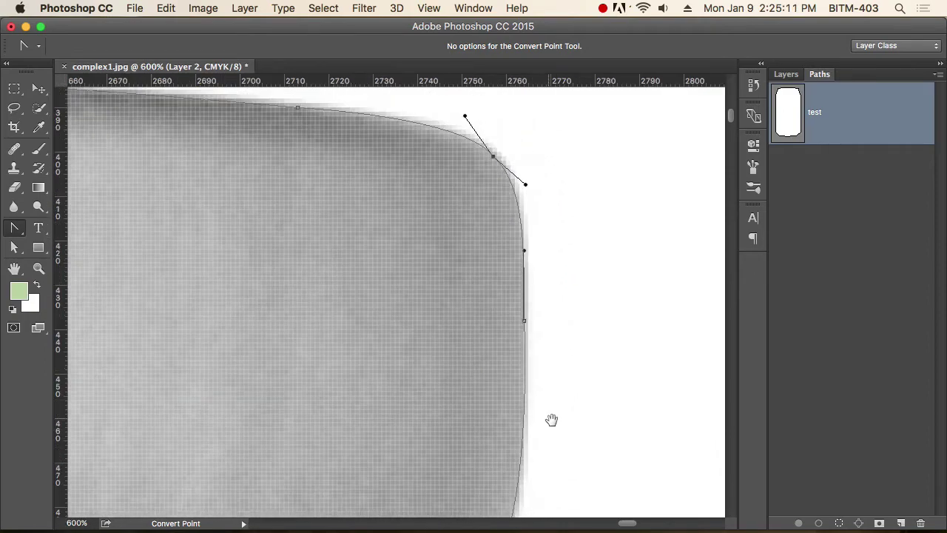
{"action": "left_click_drag", "start_coordinate": [551, 420], "coordinate": [550, 219]}
{"action": "left_click_drag", "start_coordinate": [524, 455], "coordinate": [523, 274]}
{"action": "left_click", "coordinate": [529, 326]}
{"action": "left_click_drag", "start_coordinate": [528, 325], "coordinate": [500, 188]}
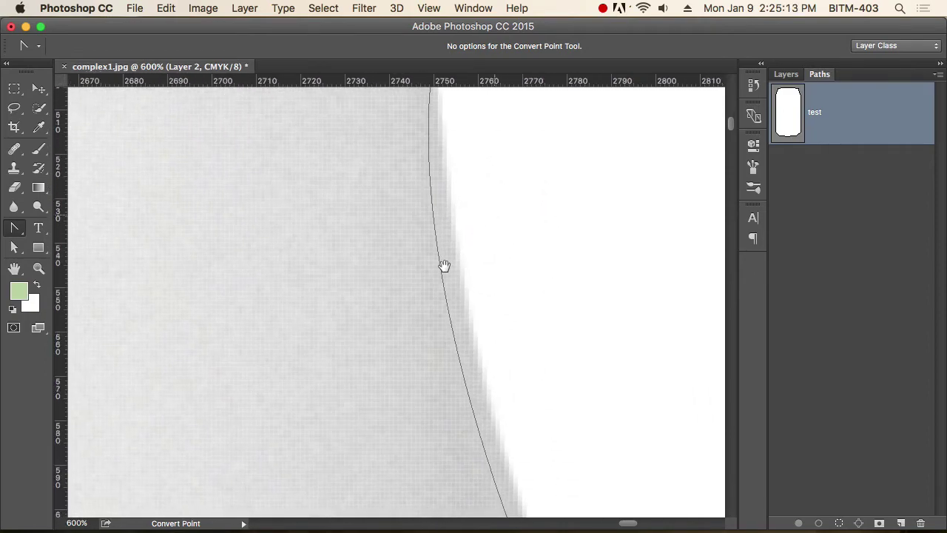
{"action": "left_click", "coordinate": [460, 296], "text": "alt"}
{"action": "left_click", "coordinate": [461, 297], "text": "alt"}
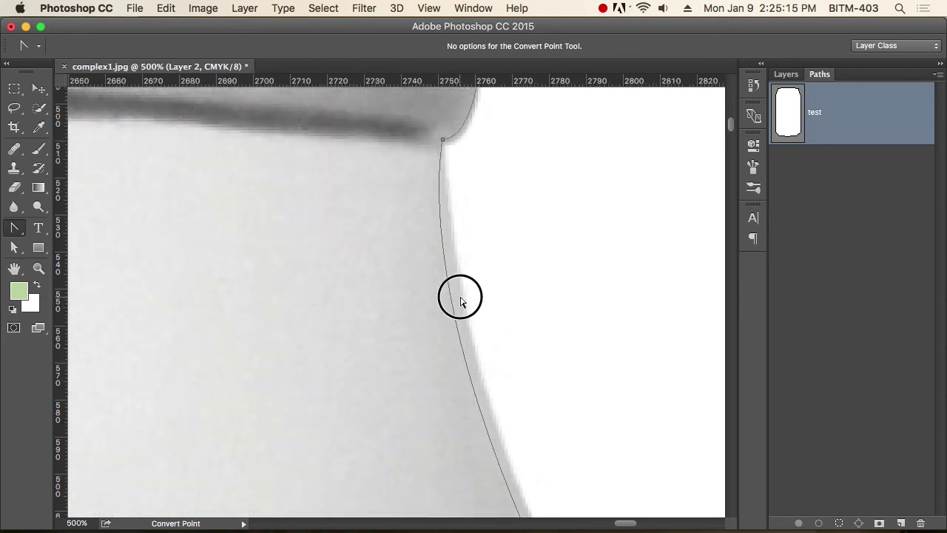
{"action": "left_click", "coordinate": [460, 296], "text": "alt"}
{"action": "left_click", "coordinate": [460, 296], "text": "alt"}
{"action": "left_click", "coordinate": [460, 296], "text": "alt"}
{"action": "left_click_drag", "start_coordinate": [554, 347], "coordinate": [491, 298]}
{"action": "left_click_drag", "start_coordinate": [349, 244], "coordinate": [399, 269]}
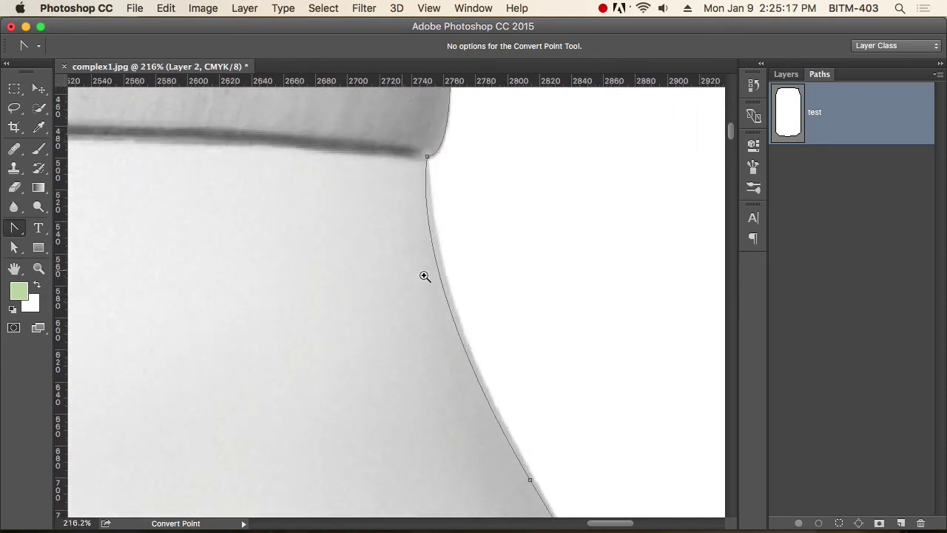
{"action": "left_click_drag", "start_coordinate": [482, 283], "coordinate": [402, 317]}
{"action": "left_click_drag", "start_coordinate": [501, 343], "coordinate": [397, 273]}
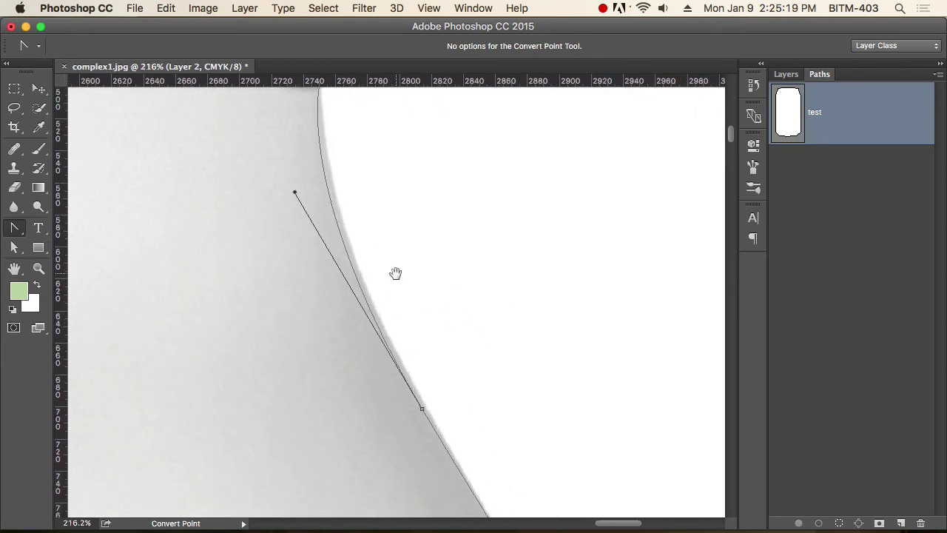
{"action": "left_click", "coordinate": [492, 429]}
{"action": "left_click_drag", "start_coordinate": [492, 429], "coordinate": [523, 442]}
{"action": "left_click_drag", "start_coordinate": [557, 393], "coordinate": [526, 330]}
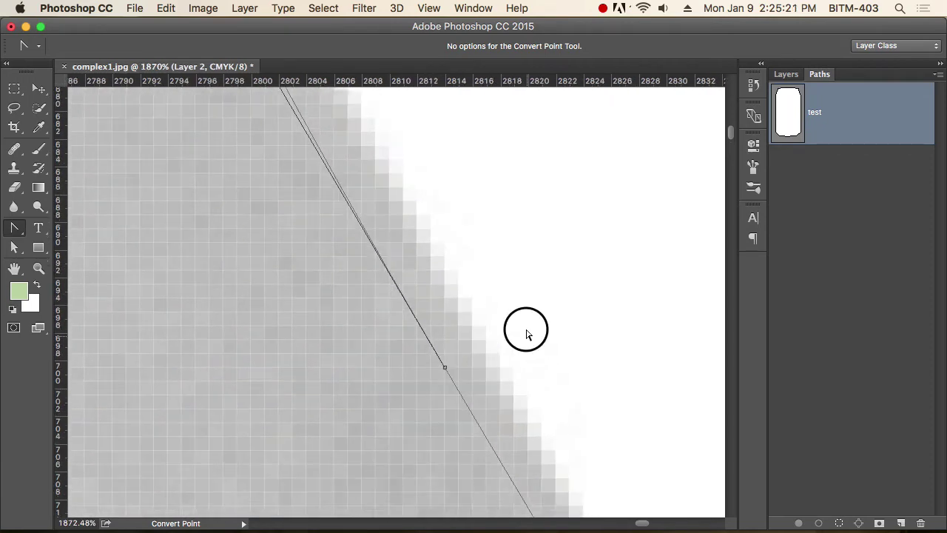
{"action": "left_click_drag", "start_coordinate": [445, 368], "coordinate": [482, 361]}
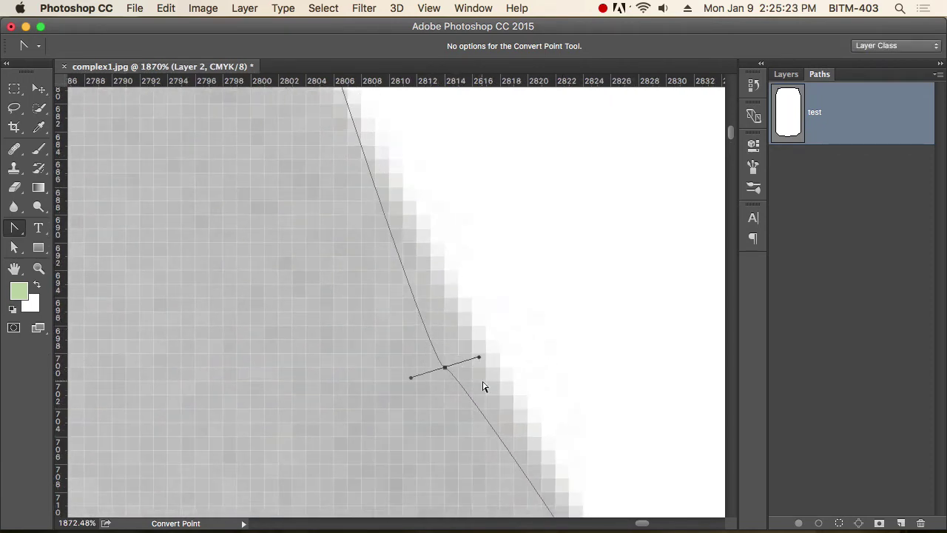
{"action": "key", "text": "super+z"}
{"action": "right_click", "coordinate": [7, 231]}
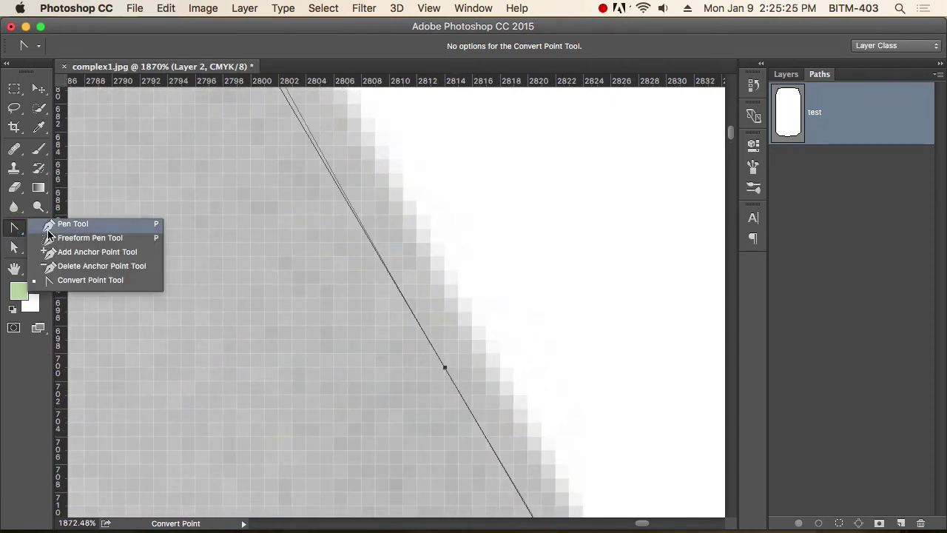
{"action": "left_click", "coordinate": [74, 277]}
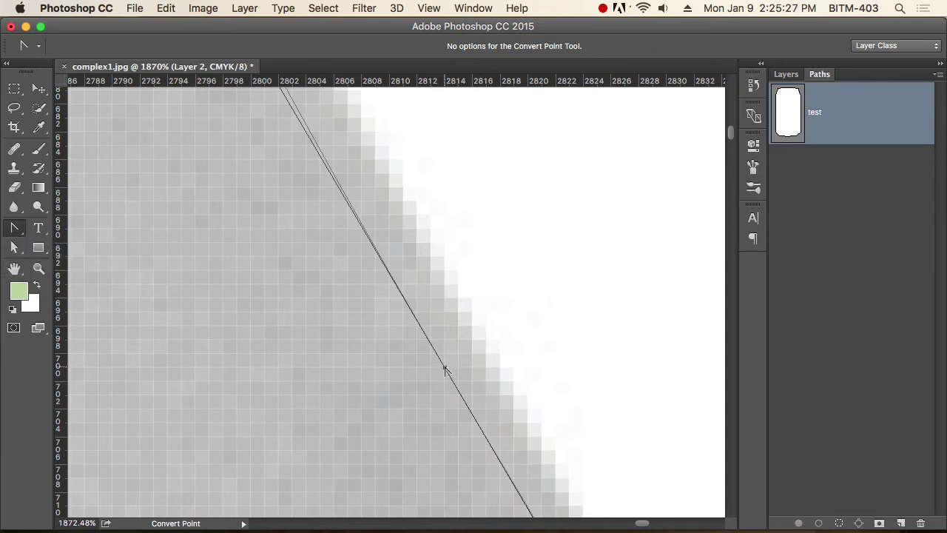
{"action": "left_click_drag", "start_coordinate": [445, 369], "coordinate": [476, 359]}
{"action": "key", "text": "super+z"}
Step: Use the Direct Selection Tool to move the right shoulder anchor outward to the can's edge and shorten its upper handle to fit the neck curve
{"action": "left_click", "coordinate": [14, 247]}
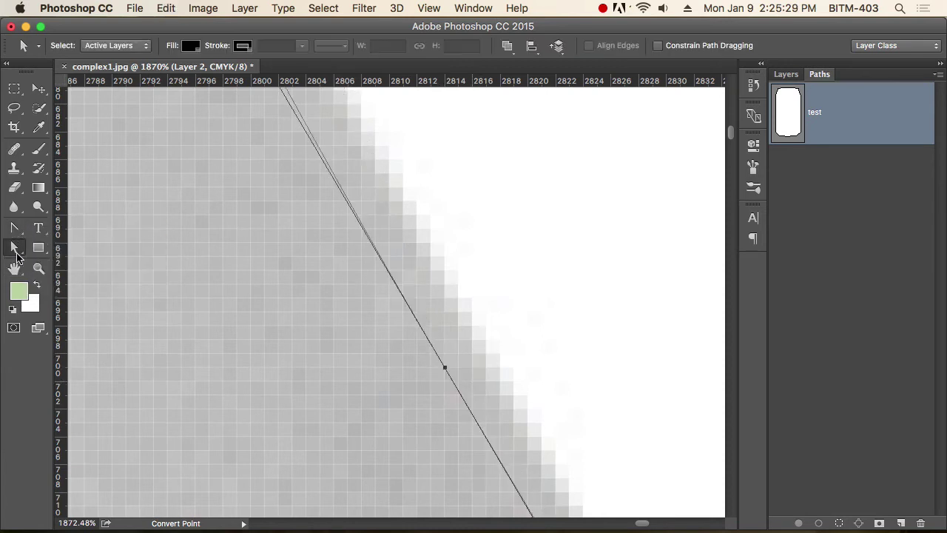
{"action": "left_click_drag", "start_coordinate": [445, 369], "coordinate": [471, 356]}
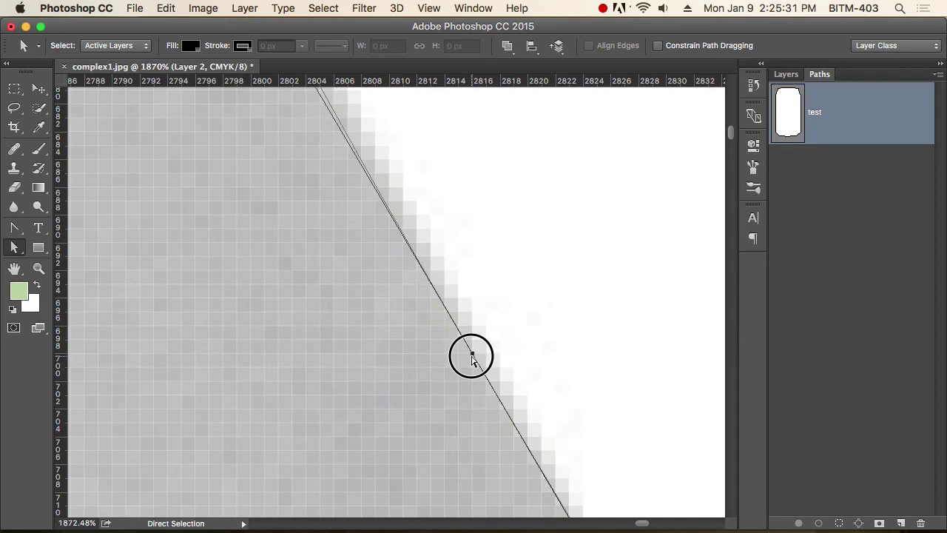
{"action": "left_click", "coordinate": [380, 239], "text": "alt"}
{"action": "left_click", "coordinate": [380, 239], "text": "alt"}
{"action": "left_click", "coordinate": [380, 239], "text": "alt"}
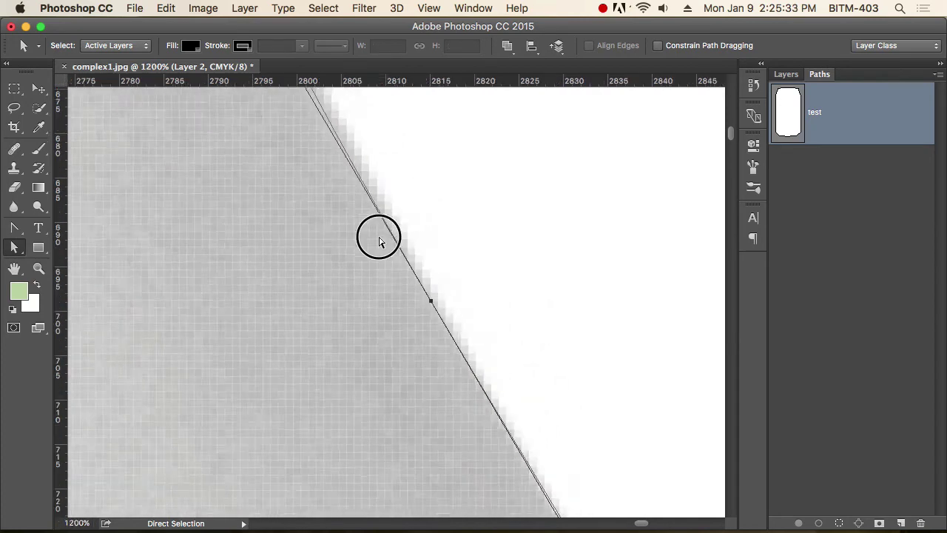
{"action": "left_click", "coordinate": [380, 239], "text": "alt"}
{"action": "left_click_drag", "start_coordinate": [352, 164], "coordinate": [437, 503]}
{"action": "left_click_drag", "start_coordinate": [338, 233], "coordinate": [429, 372]}
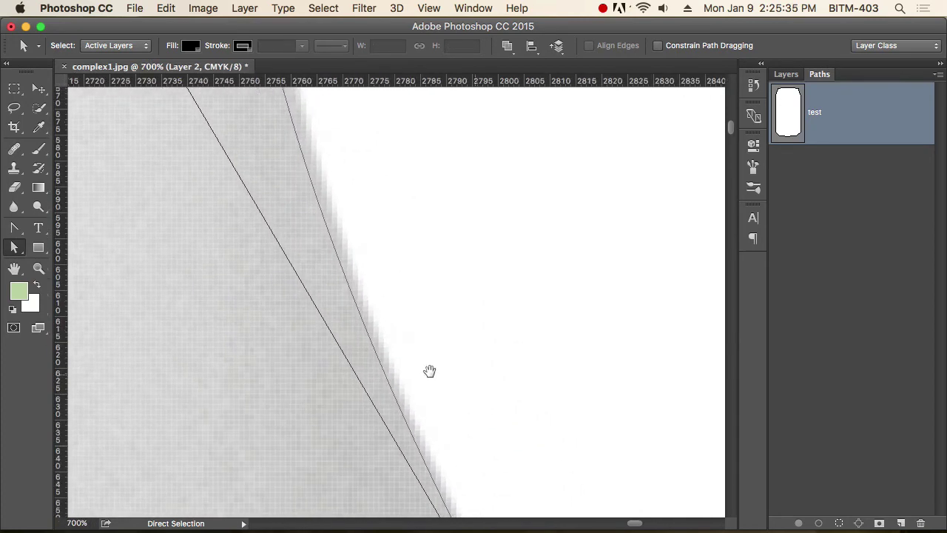
{"action": "left_click", "coordinate": [287, 198], "text": "alt"}
{"action": "left_click", "coordinate": [287, 198], "text": "alt"}
{"action": "left_click", "coordinate": [346, 295]}
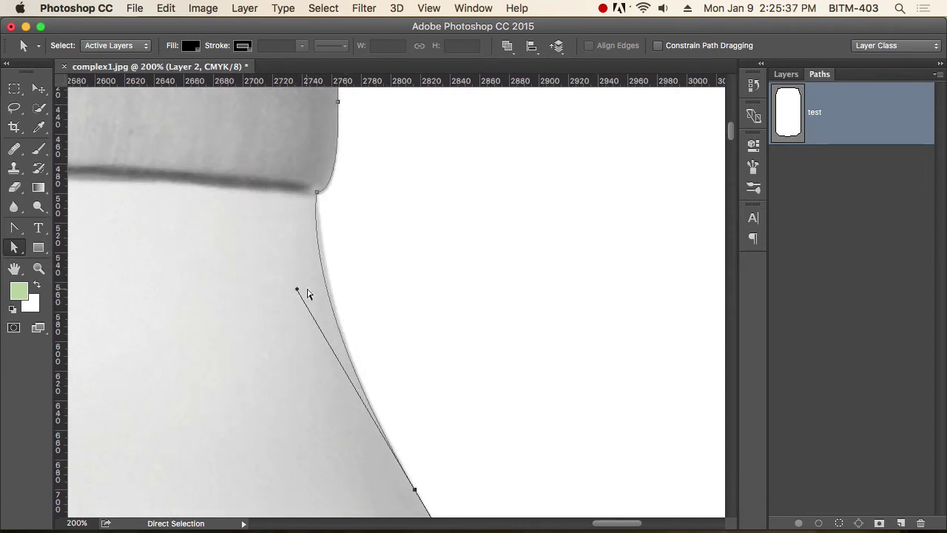
{"action": "left_click_drag", "start_coordinate": [298, 290], "coordinate": [312, 320]}
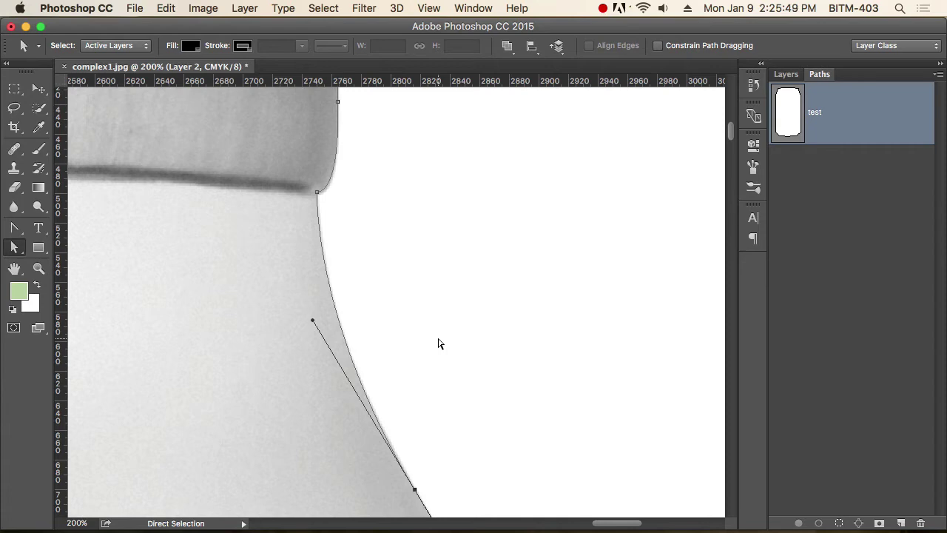
{"action": "left_click_drag", "start_coordinate": [312, 321], "coordinate": [304, 322]}
Step: Examine how closely the path follows the can's right neck and shoulder, up close and at 50% zoom
{"action": "left_click_drag", "start_coordinate": [480, 397], "coordinate": [467, 232]}
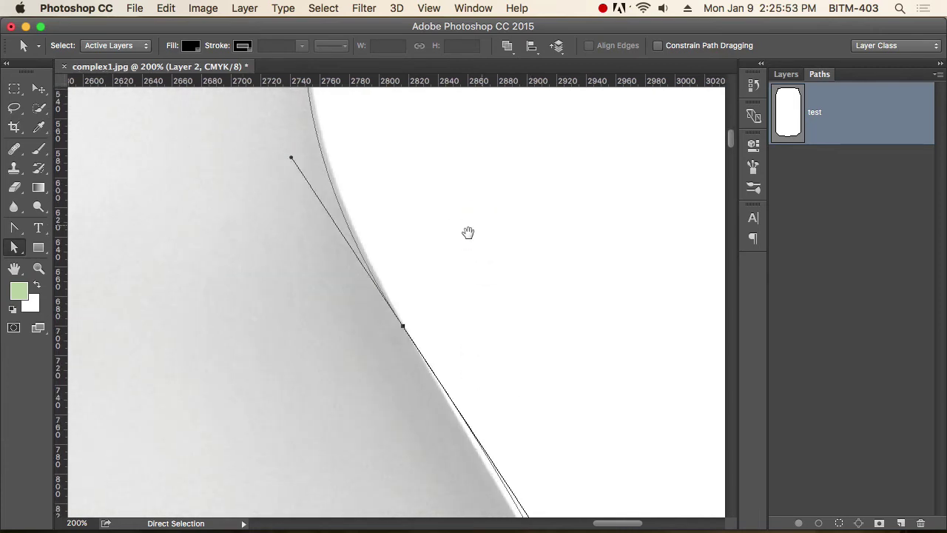
{"action": "left_click_drag", "start_coordinate": [314, 272], "coordinate": [415, 318]}
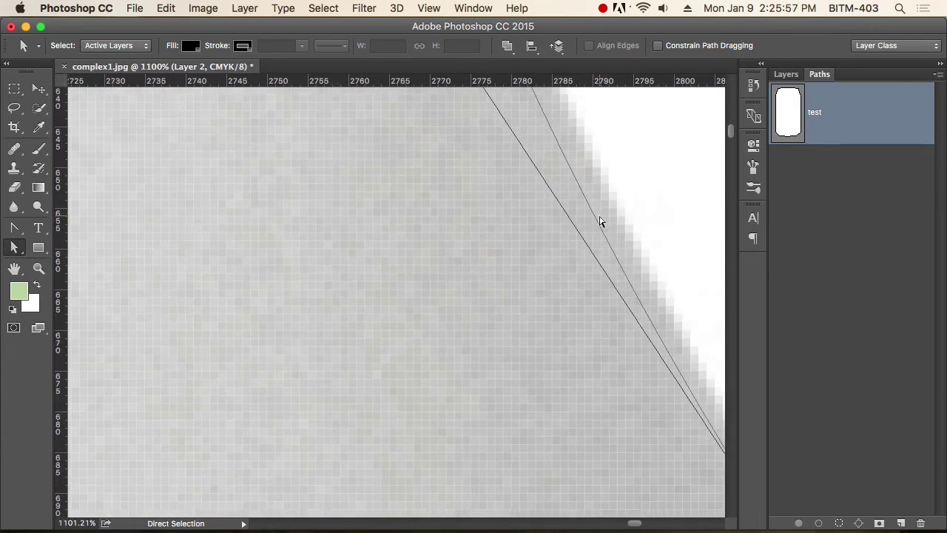
{"action": "left_click", "coordinate": [540, 200], "text": "alt+super"}
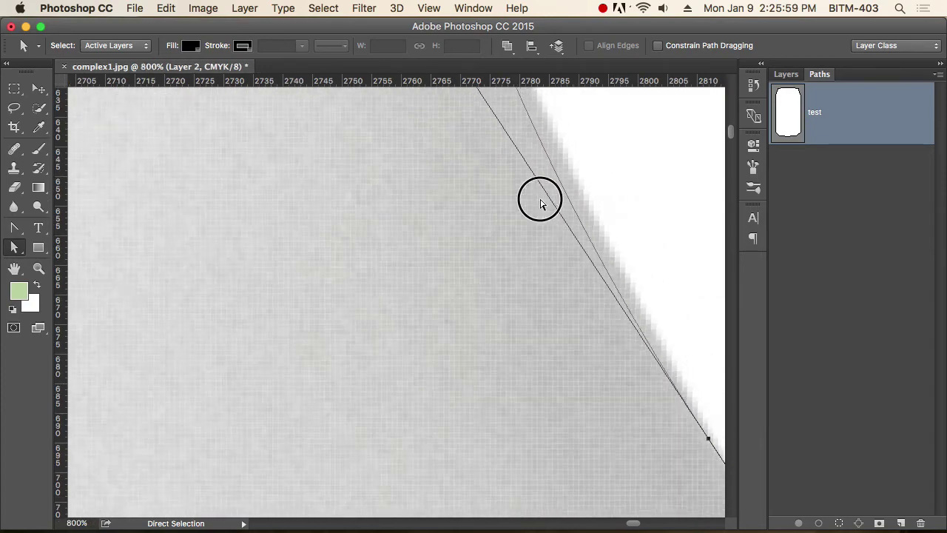
{"action": "left_click", "coordinate": [539, 201], "text": "alt+super"}
{"action": "left_click", "coordinate": [539, 200], "text": "alt+super"}
{"action": "left_click", "coordinate": [538, 200], "text": "alt+super"}
{"action": "left_click", "coordinate": [539, 200], "text": "alt+super"}
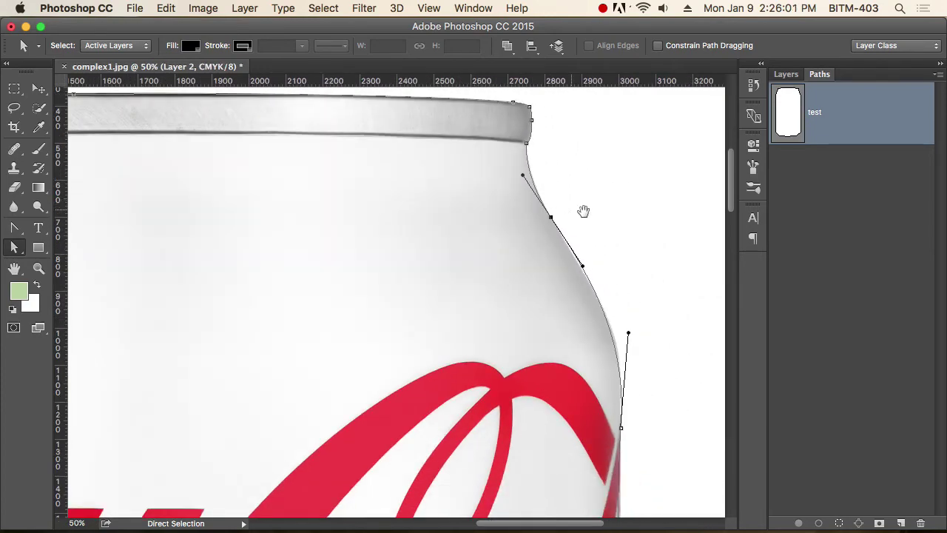
{"action": "left_click_drag", "start_coordinate": [602, 213], "coordinate": [459, 229]}
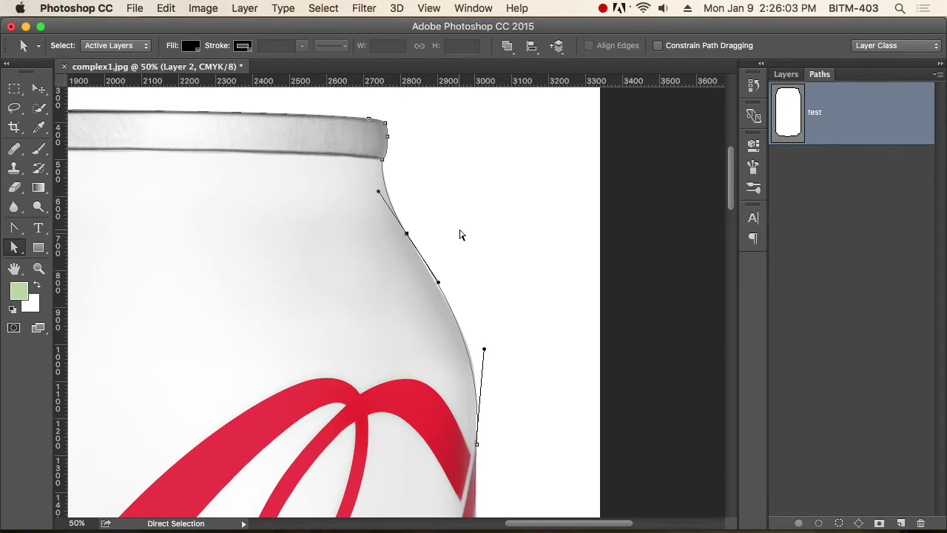
Step: Make the Background the active layer and return to the "test" path
{"action": "left_click", "coordinate": [787, 74]}
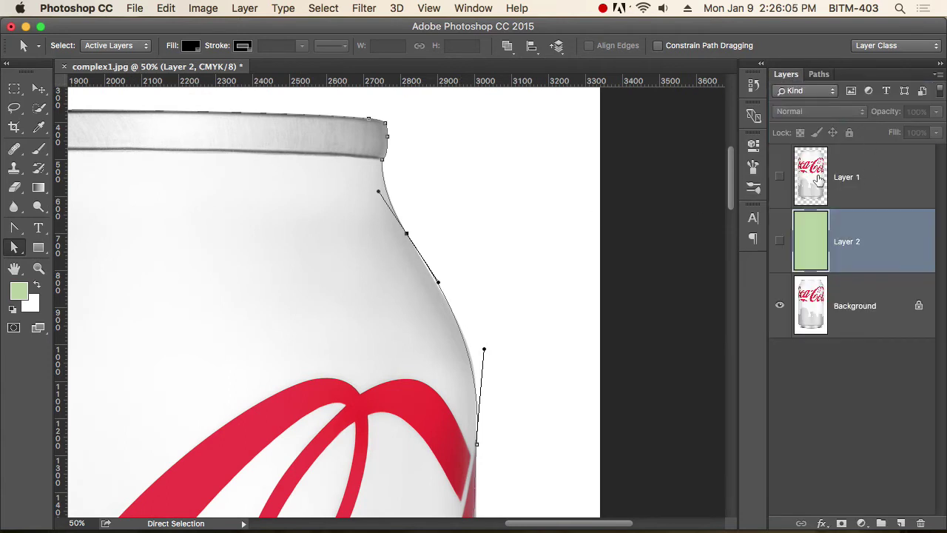
{"action": "left_click", "coordinate": [866, 309]}
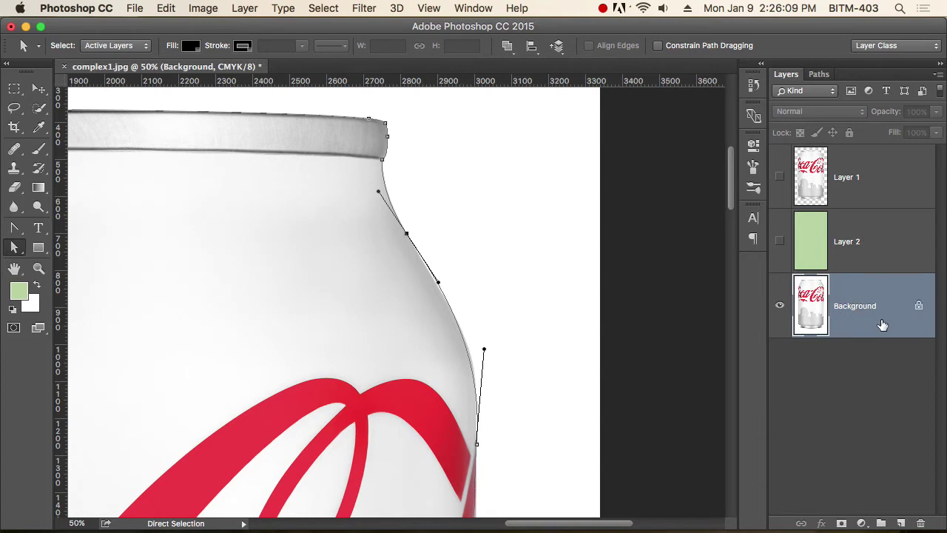
{"action": "left_click", "coordinate": [827, 74]}
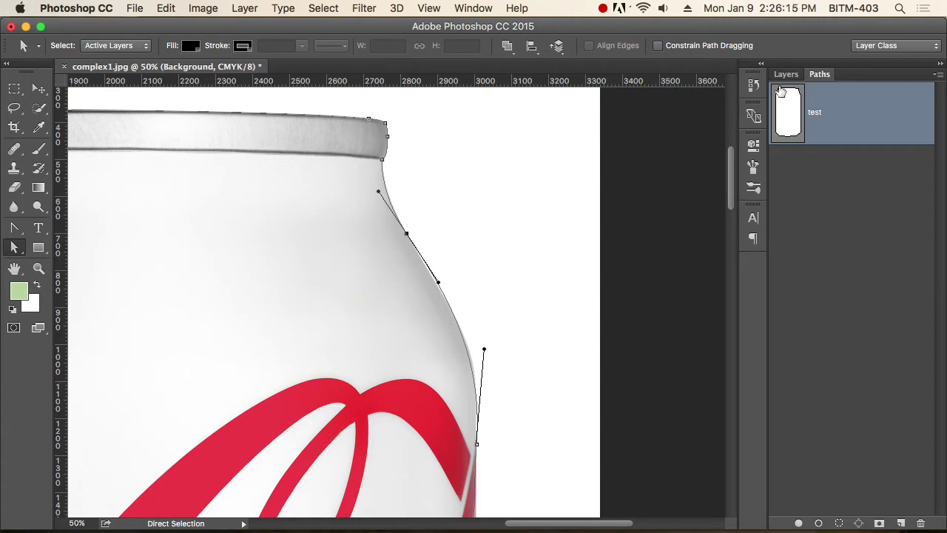
Step: Delete the can outline from the "test" path
{"action": "left_click_drag", "start_coordinate": [417, 257], "coordinate": [501, 296]}
{"action": "left_click_drag", "start_coordinate": [516, 262], "coordinate": [494, 331]}
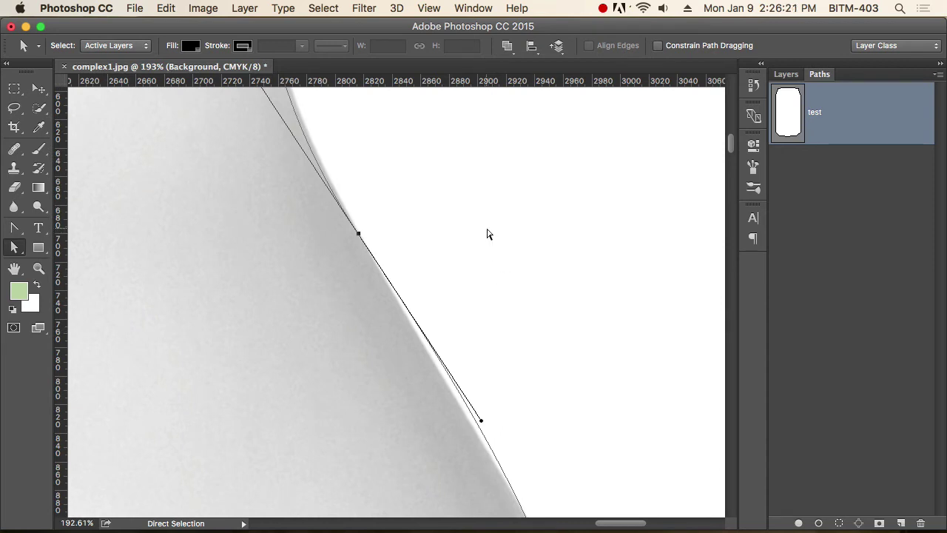
{"action": "key", "text": "BackSpace"}
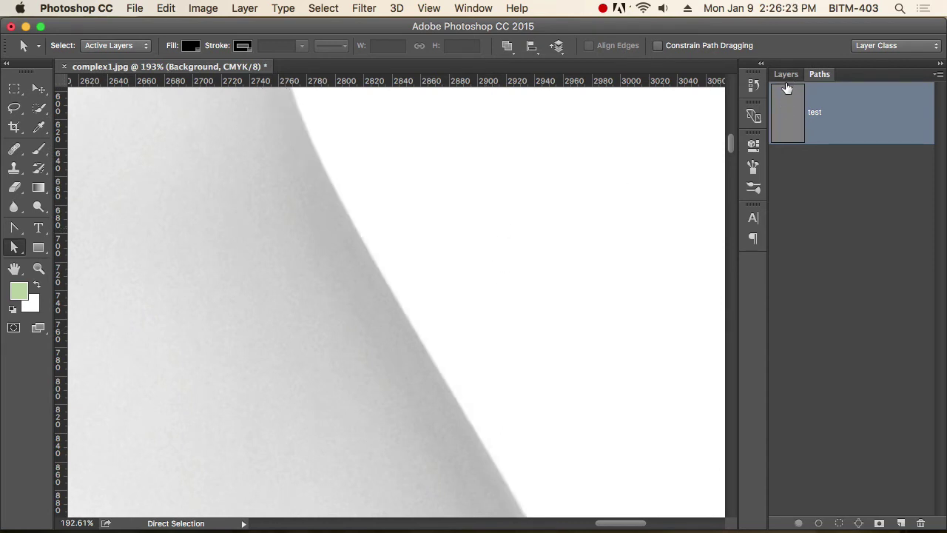
Step: Draw a Pen path from the can's right lid corner to a curved anchor partway down the neck edge
{"action": "left_click", "coordinate": [348, 184], "text": "alt"}
{"action": "left_click", "coordinate": [350, 184], "text": "alt"}
{"action": "left_click", "coordinate": [363, 186], "text": "alt"}
{"action": "left_click_drag", "start_coordinate": [385, 167], "coordinate": [411, 268]}
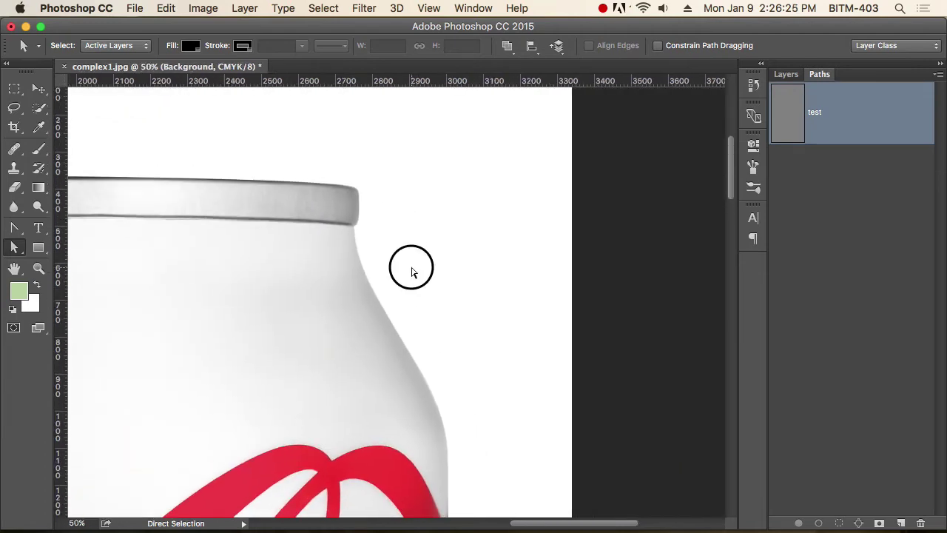
{"action": "left_click_drag", "start_coordinate": [353, 212], "coordinate": [434, 287]}
{"action": "key", "text": "p"}
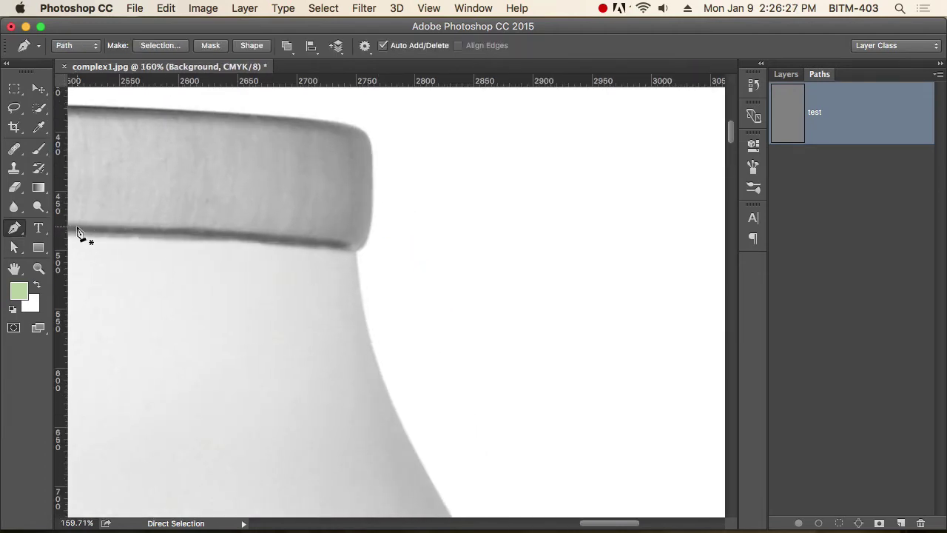
{"action": "left_click", "coordinate": [362, 268], "text": "super"}
{"action": "left_click", "coordinate": [361, 264], "text": "super"}
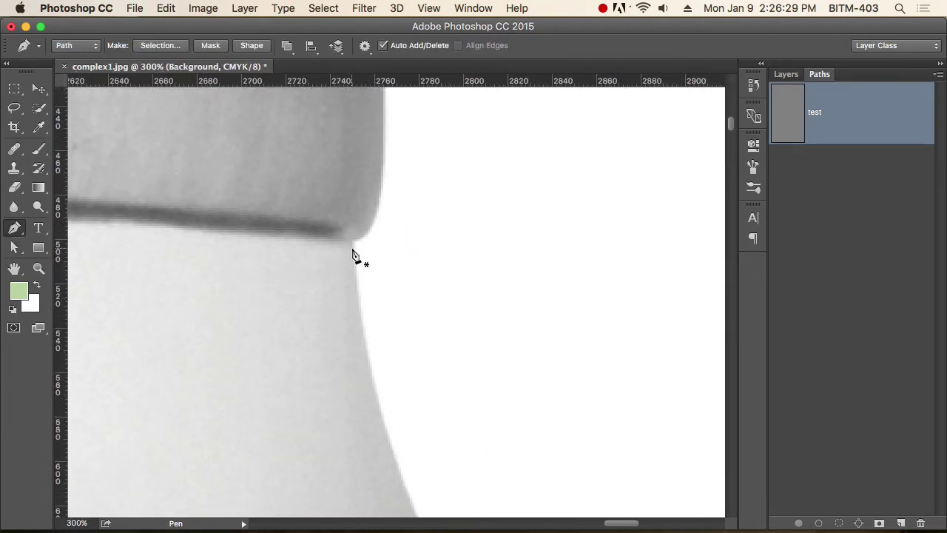
{"action": "left_click", "coordinate": [355, 244]}
{"action": "left_click_drag", "start_coordinate": [400, 372], "coordinate": [395, 281]}
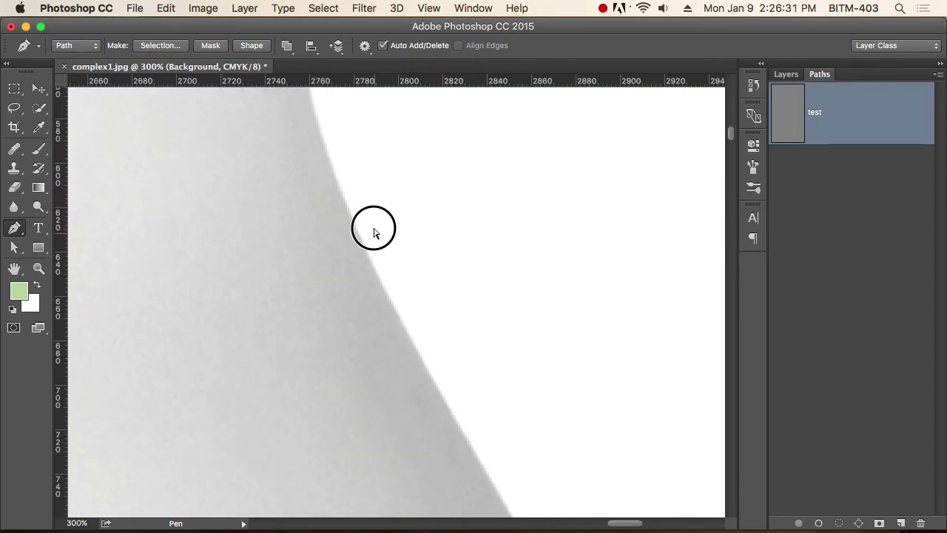
{"action": "left_click_drag", "start_coordinate": [412, 338], "coordinate": [450, 399]}
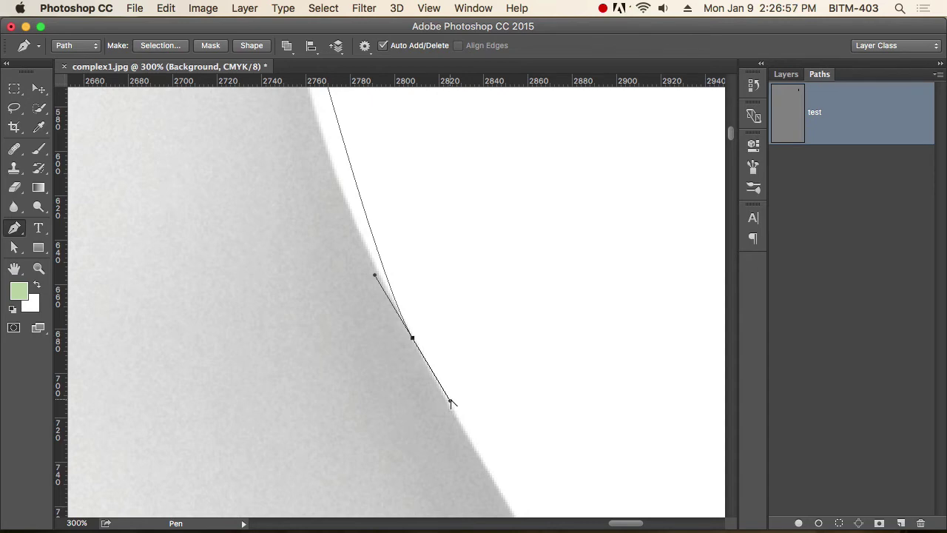
Step: Try bending the neck anchor's upper handle inward on its own, and undo the handle change
{"action": "left_click_drag", "start_coordinate": [15, 228], "coordinate": [92, 285]}
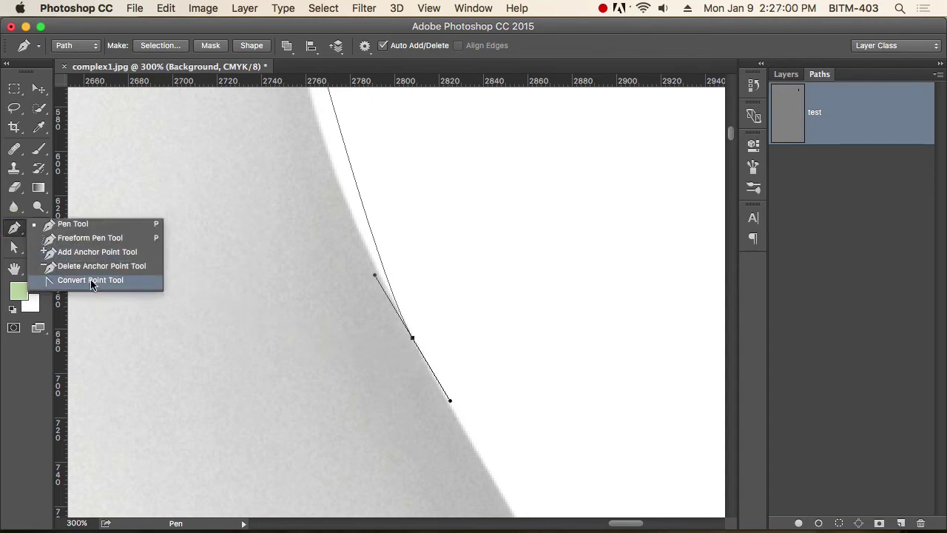
{"action": "left_click", "coordinate": [15, 230]}
{"action": "left_click", "coordinate": [16, 231]}
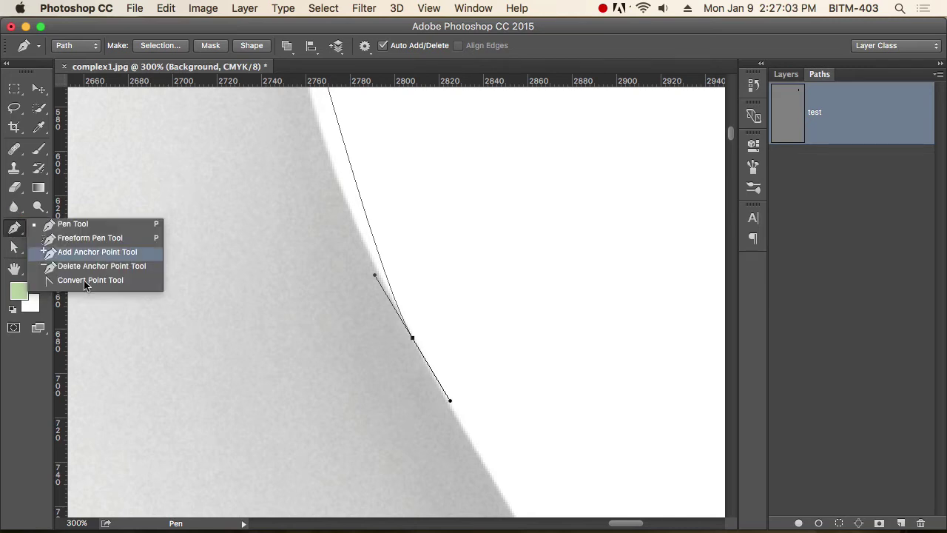
{"action": "left_click", "coordinate": [16, 228]}
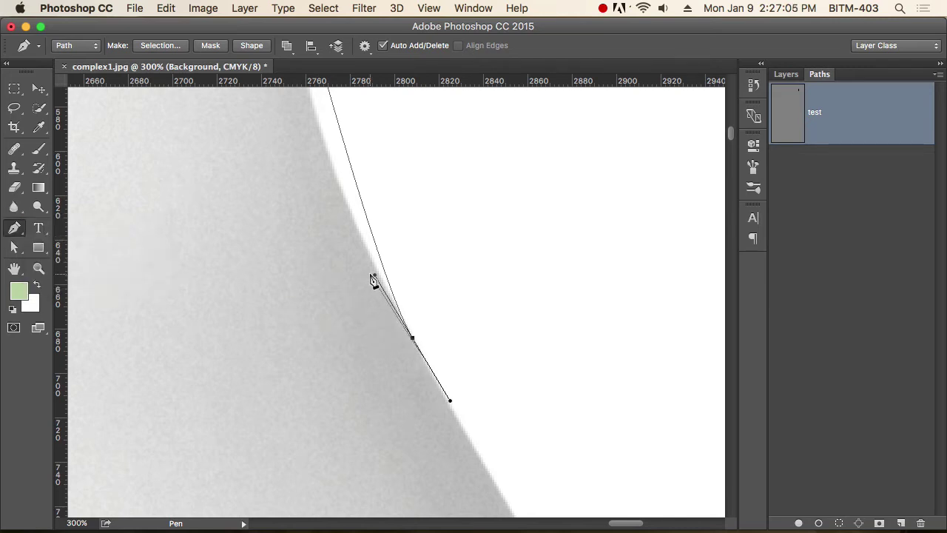
{"action": "left_click_drag", "start_coordinate": [375, 274], "coordinate": [237, 156]}
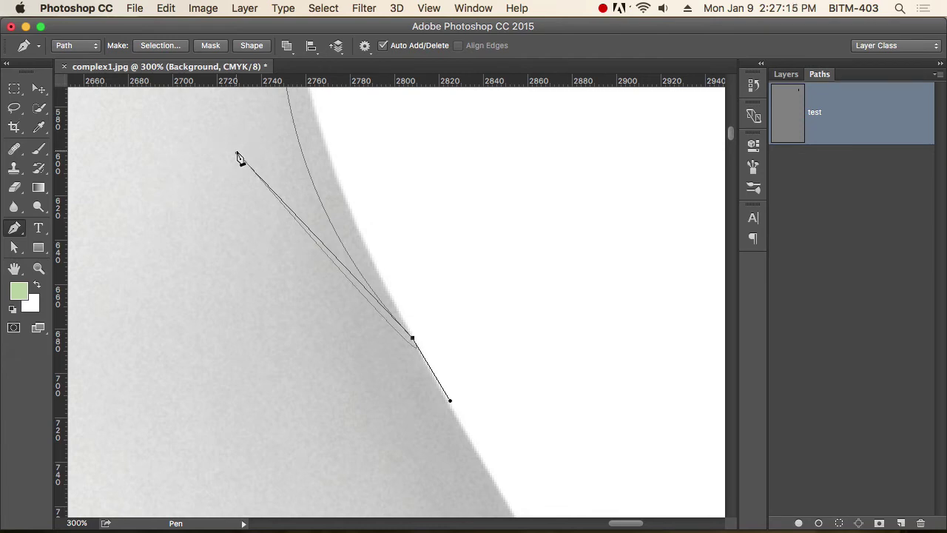
{"action": "key", "text": "super+z"}
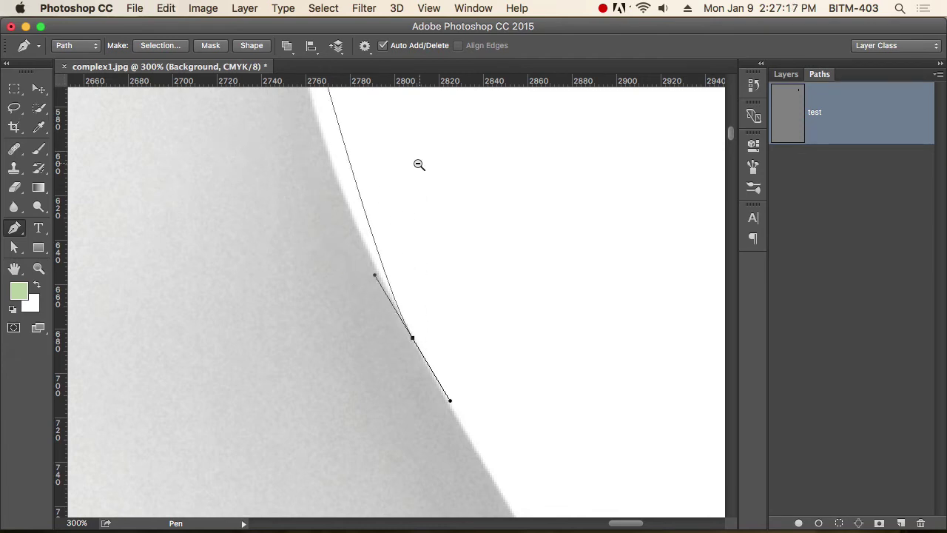
Step: Try shifting the neck anchor inside the can's edge, and delete this practice path
{"action": "left_click", "coordinate": [324, 163], "text": "alt"}
{"action": "left_click", "coordinate": [324, 164], "text": "alt"}
{"action": "left_click", "coordinate": [324, 164], "text": "alt"}
{"action": "left_click_drag", "start_coordinate": [361, 185], "coordinate": [364, 219]}
{"action": "left_click_drag", "start_coordinate": [321, 195], "coordinate": [396, 250]}
{"action": "left_click_drag", "start_coordinate": [386, 295], "coordinate": [321, 202]}
{"action": "left_click_drag", "start_coordinate": [432, 346], "coordinate": [518, 385]}
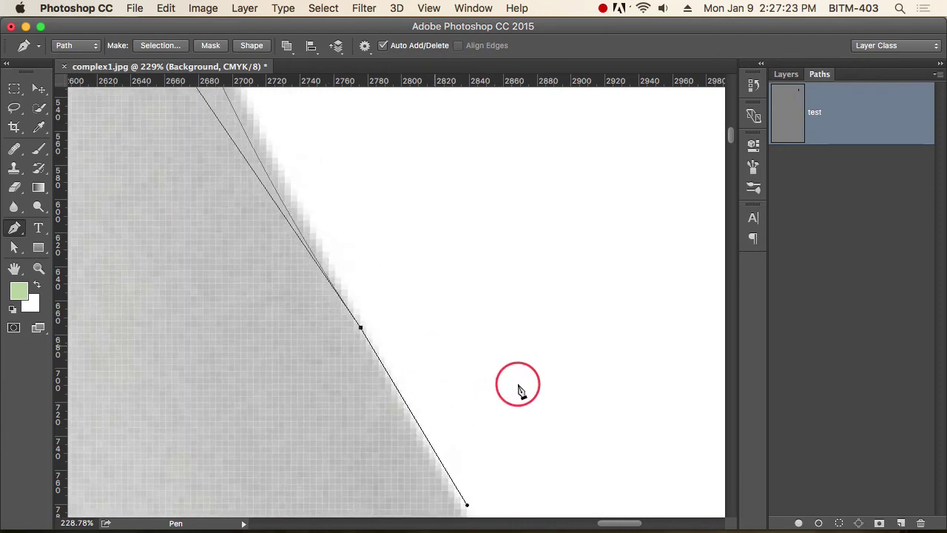
{"action": "left_click_drag", "start_coordinate": [364, 328], "coordinate": [325, 340]}
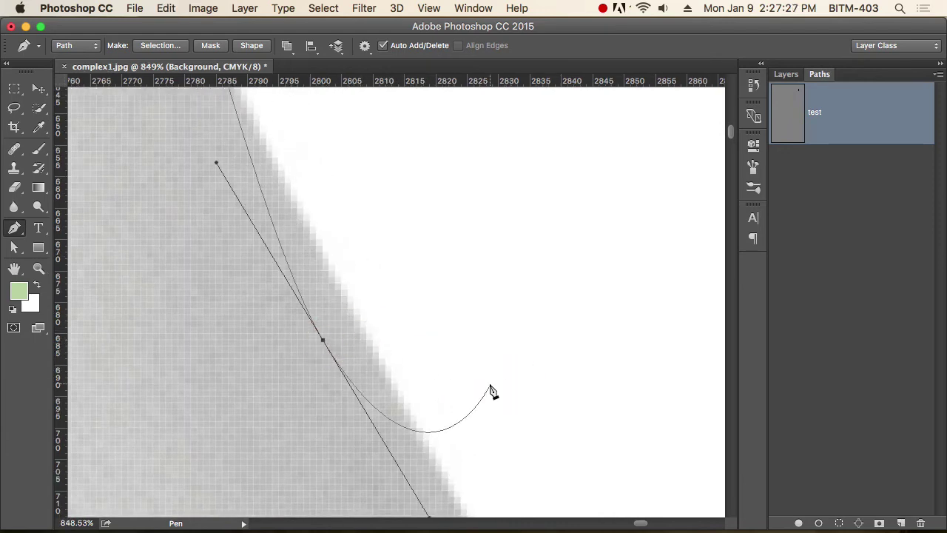
{"action": "key", "text": "Delete"}
{"action": "key", "text": "Delete"}
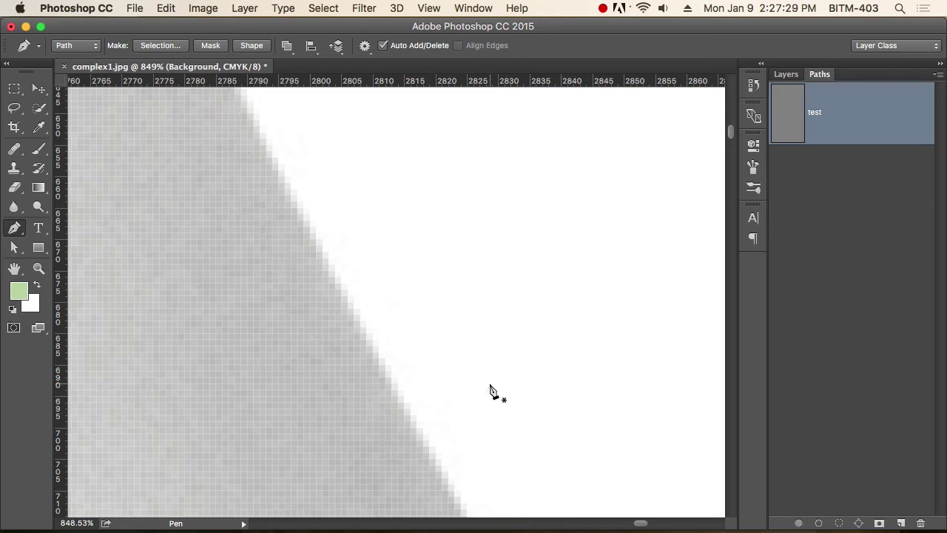
Step: Draw a new Pen path from the right lid corner to a shoulder anchor with long smooth handles
{"action": "left_click", "coordinate": [312, 251], "text": "alt"}
{"action": "scroll", "coordinate": [311, 255], "scroll_direction": "down", "scroll_amount": 10}
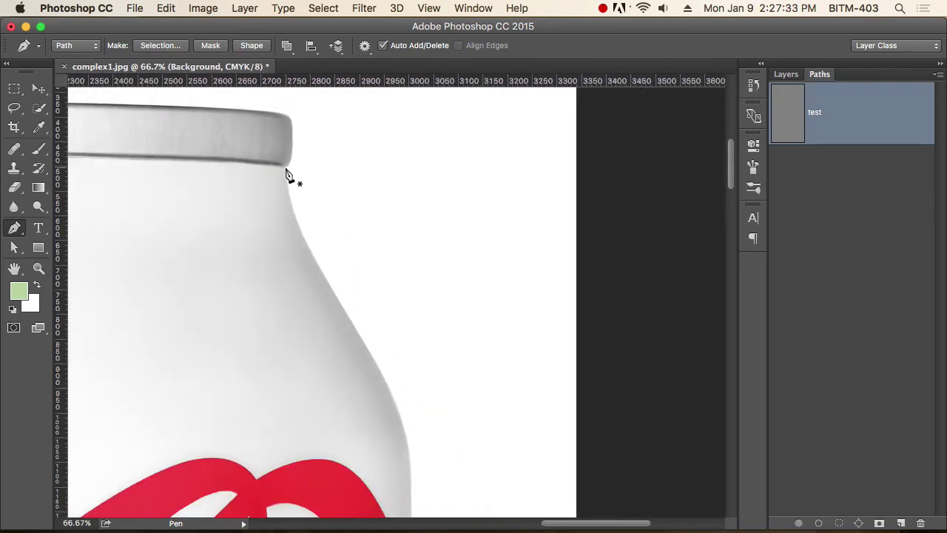
{"action": "left_click", "coordinate": [286, 168]}
{"action": "left_click_drag", "start_coordinate": [367, 346], "coordinate": [447, 460]}
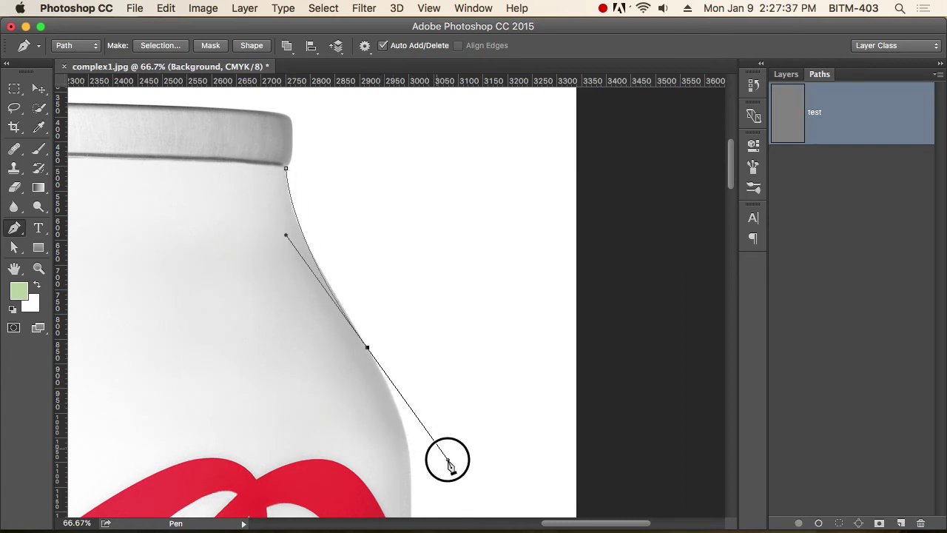
Step: Move the shoulder anchor up the can's edge to the neck and shorten its upper handle to fit the curve
{"action": "left_click_drag", "start_coordinate": [334, 304], "coordinate": [378, 331]}
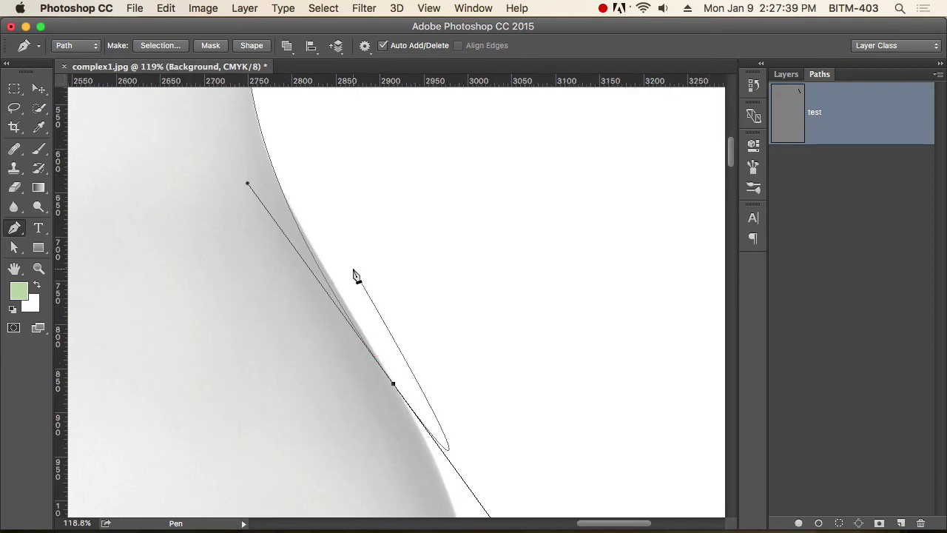
{"action": "left_click_drag", "start_coordinate": [338, 192], "coordinate": [361, 273]}
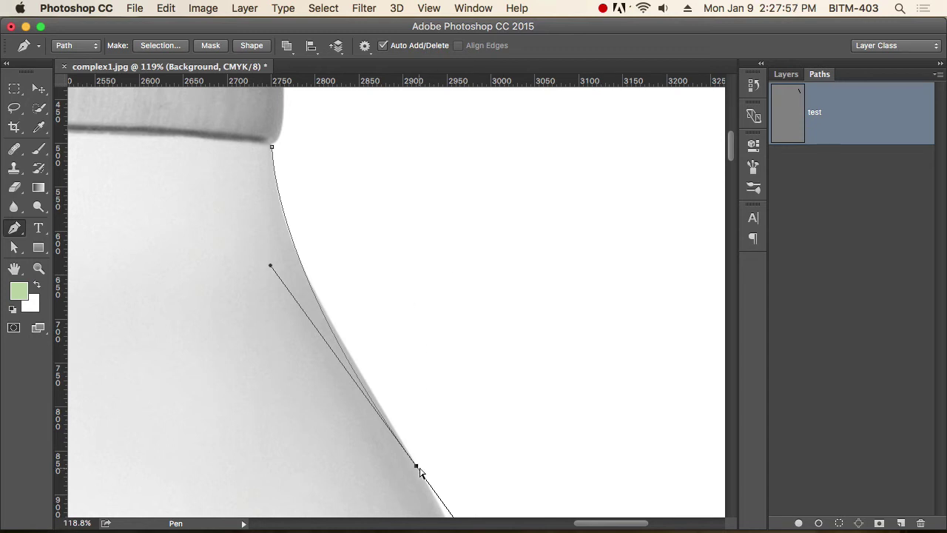
{"action": "left_click_drag", "start_coordinate": [418, 470], "coordinate": [329, 317]}
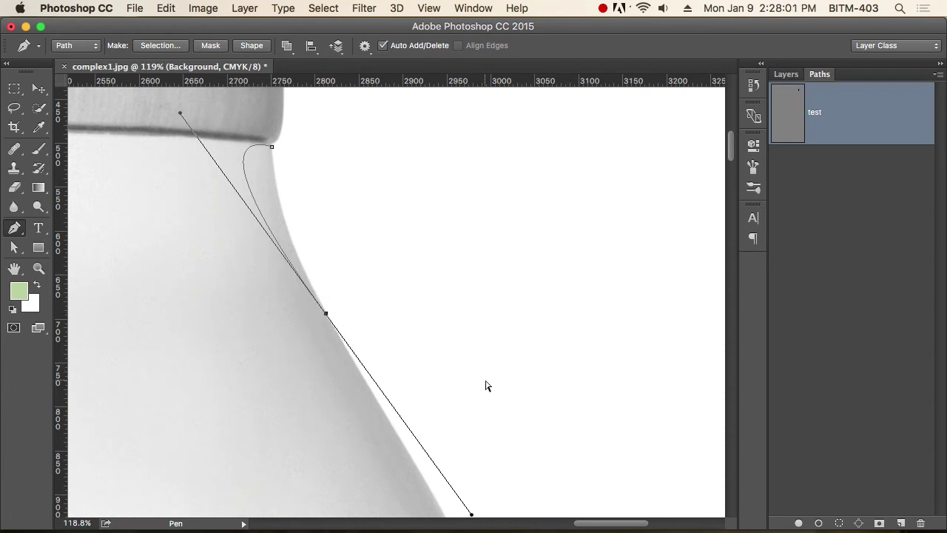
{"action": "left_click_drag", "start_coordinate": [180, 114], "coordinate": [269, 213]}
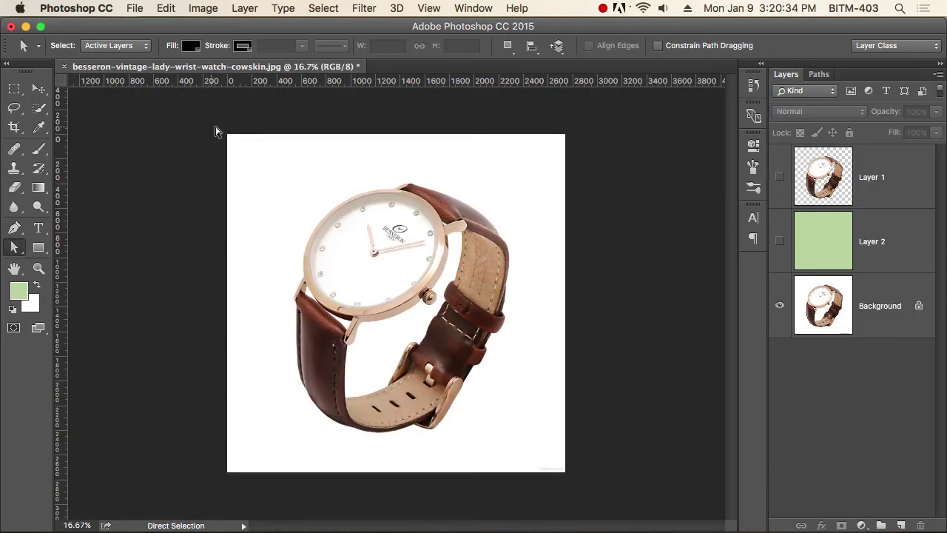
Step: Activate Path 1 in the besseron-vintage-lady-wrist-watch-cowskin.jpg image
{"action": "left_click", "coordinate": [457, 266]}
{"action": "left_click_drag", "start_coordinate": [447, 267], "coordinate": [445, 230]}
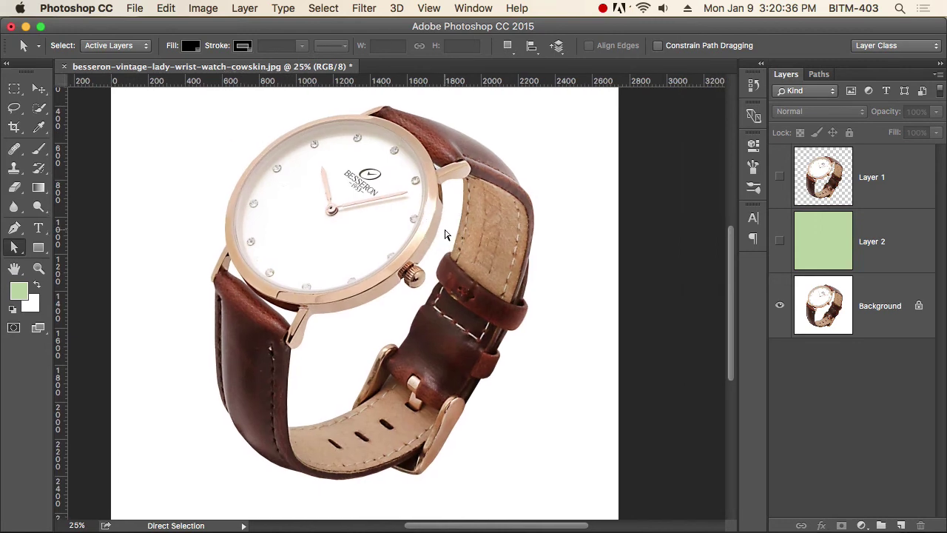
{"action": "left_click", "coordinate": [819, 74]}
{"action": "left_click", "coordinate": [808, 121]}
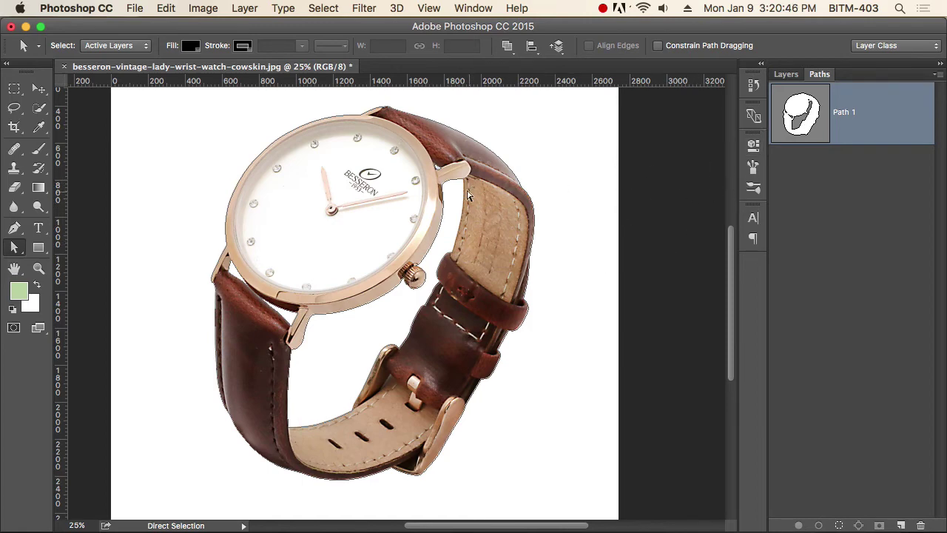
Step: Examine Path 1's subpaths around the watch's outer outline, the small gaps beside the lugs and the large opening inside the strap
{"action": "left_click", "coordinate": [373, 105]}
{"action": "left_click_drag", "start_coordinate": [208, 250], "coordinate": [266, 295]}
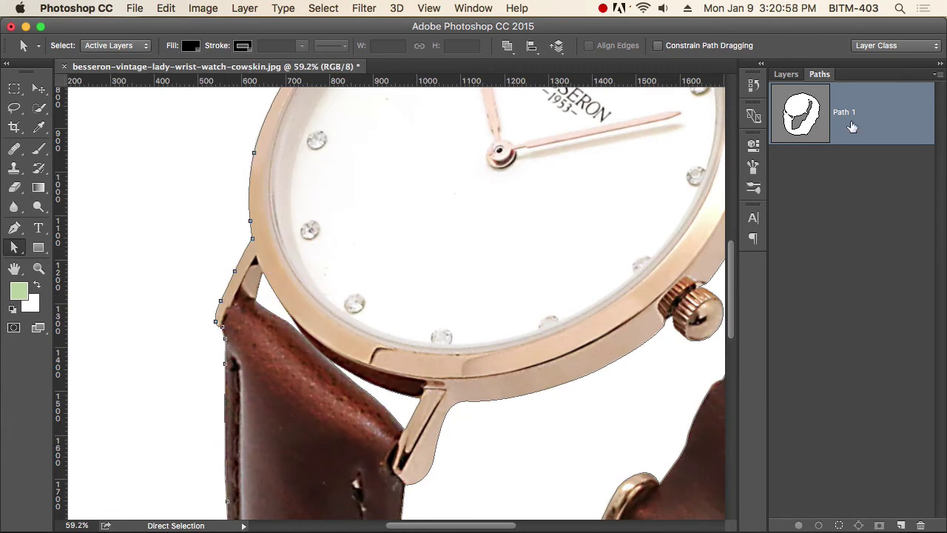
{"action": "left_click_drag", "start_coordinate": [286, 272], "coordinate": [264, 305]}
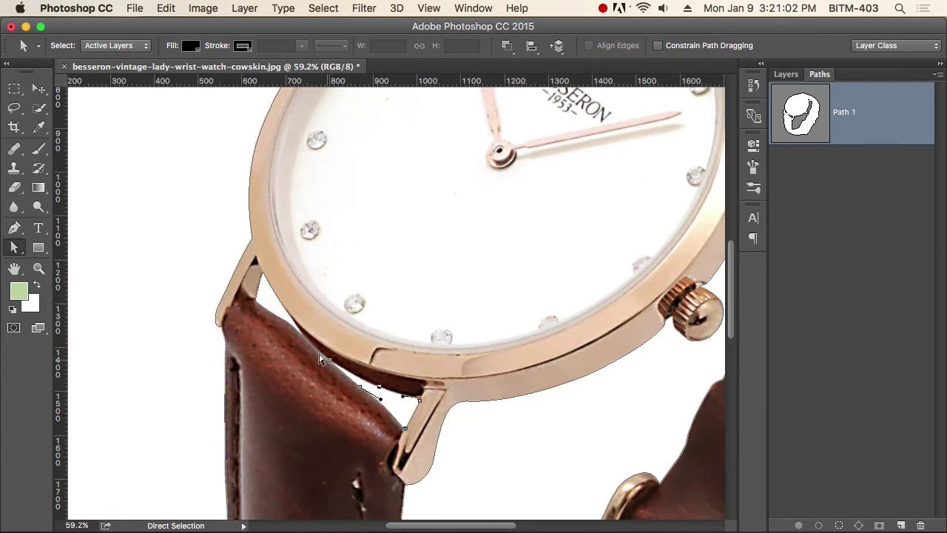
{"action": "left_click_drag", "start_coordinate": [232, 264], "coordinate": [299, 301]}
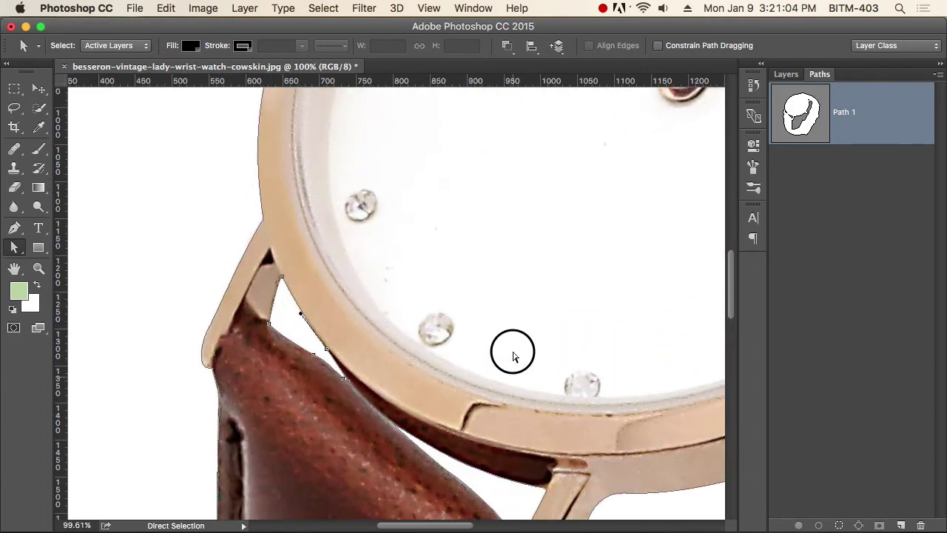
{"action": "scroll", "coordinate": [514, 353], "scroll_direction": "down", "scroll_amount": 5}
{"action": "left_click_drag", "start_coordinate": [546, 338], "coordinate": [358, 231]}
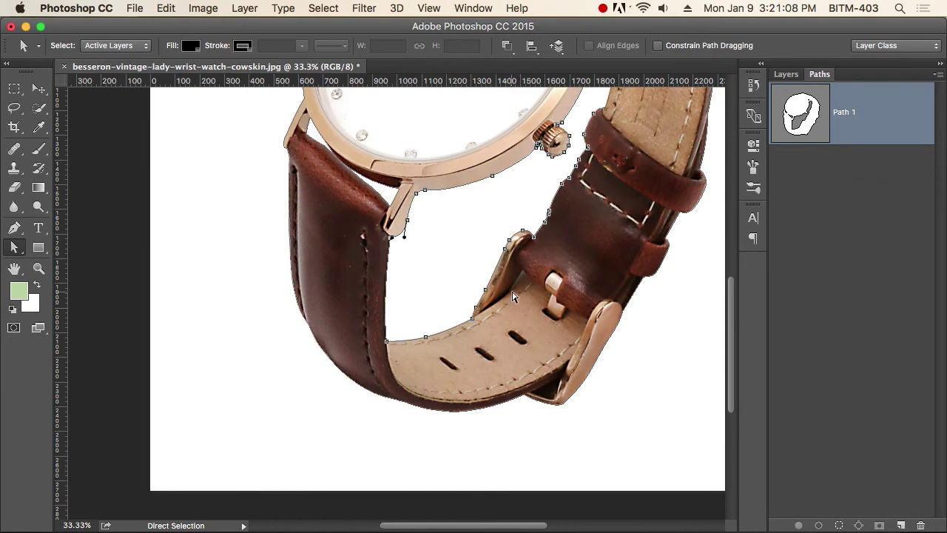
{"action": "left_click", "coordinate": [462, 176]}
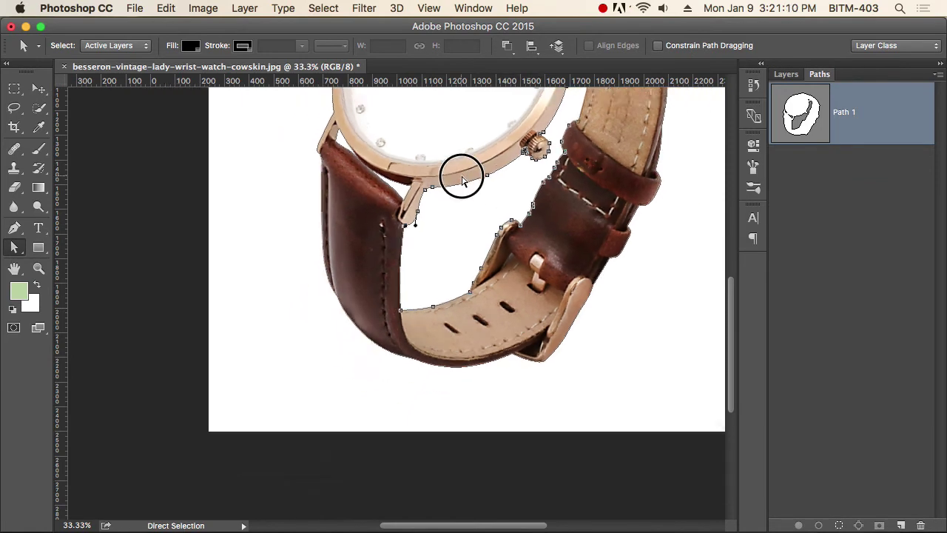
{"action": "left_click", "coordinate": [531, 199]}
{"action": "left_click", "coordinate": [435, 262]}
{"action": "left_click", "coordinate": [435, 263]}
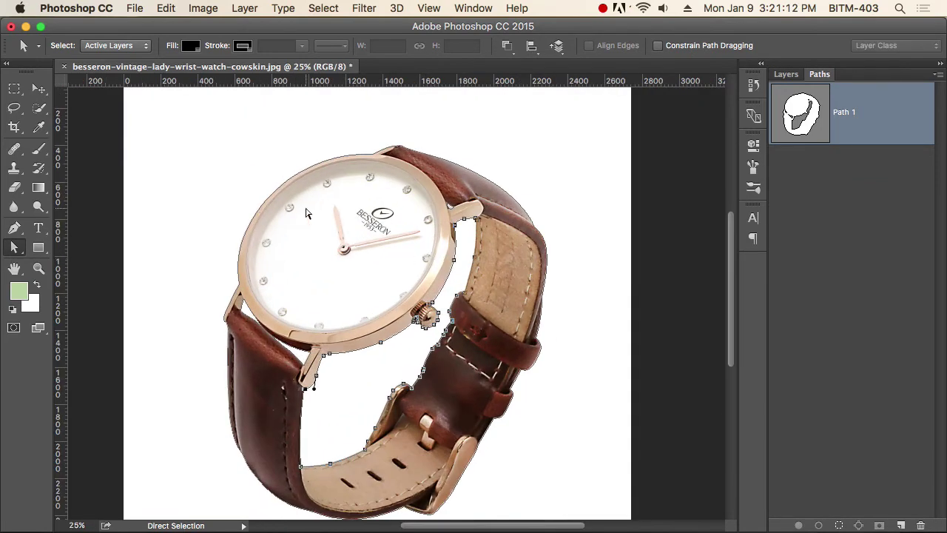
Step: Select all of Path 1's subpaths around the watch and set their path operation to Combine Shapes
{"action": "left_click_drag", "start_coordinate": [176, 181], "coordinate": [542, 422]}
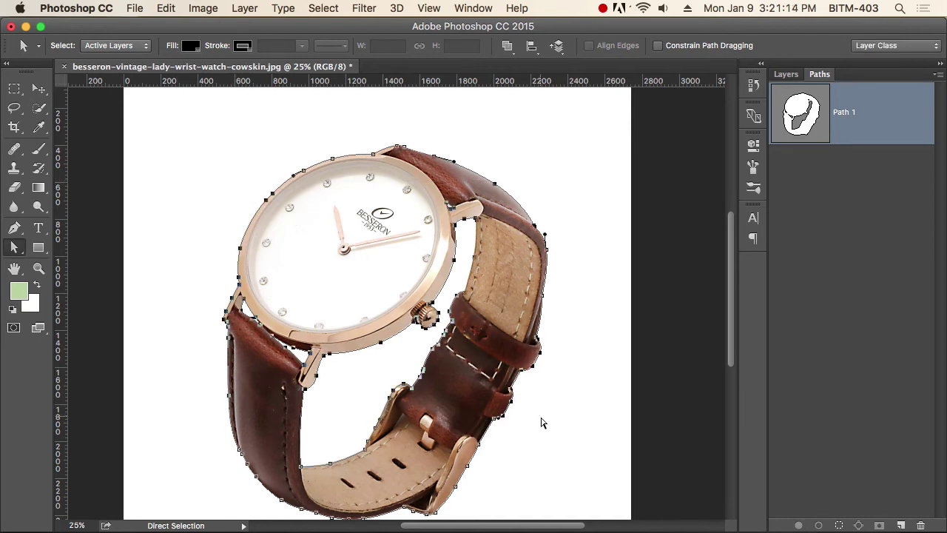
{"action": "left_click", "coordinate": [507, 46]}
{"action": "left_click", "coordinate": [569, 71]}
Step: Load Path 1 as a selection to check the combined result, deselect it and reactivate the path
{"action": "left_click", "coordinate": [790, 116], "text": "super"}
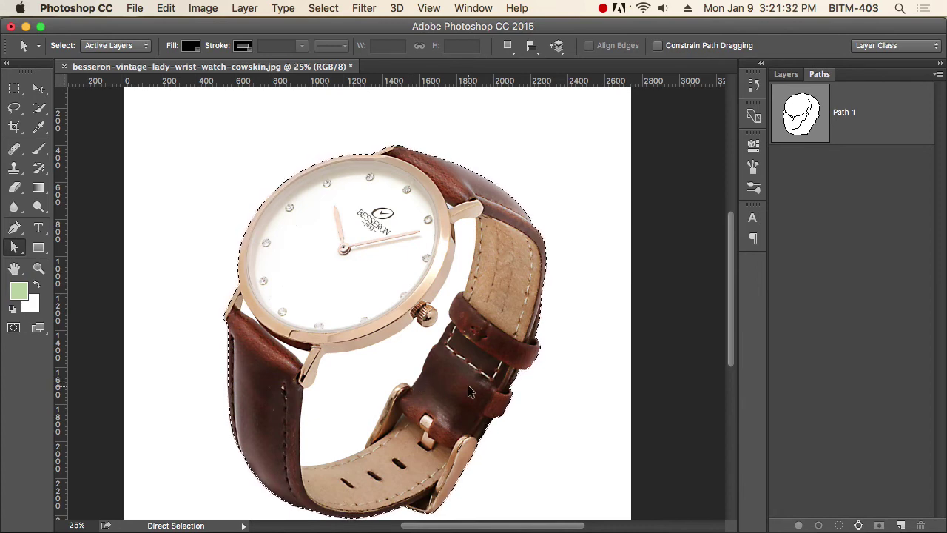
{"action": "key", "text": "super+d"}
{"action": "left_click", "coordinate": [799, 122]}
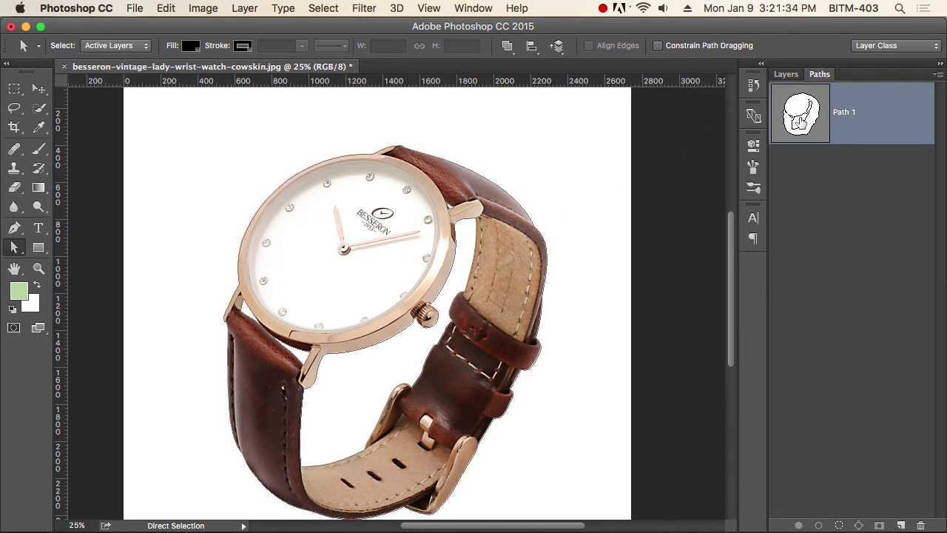
{"action": "left_click", "coordinate": [507, 46]}
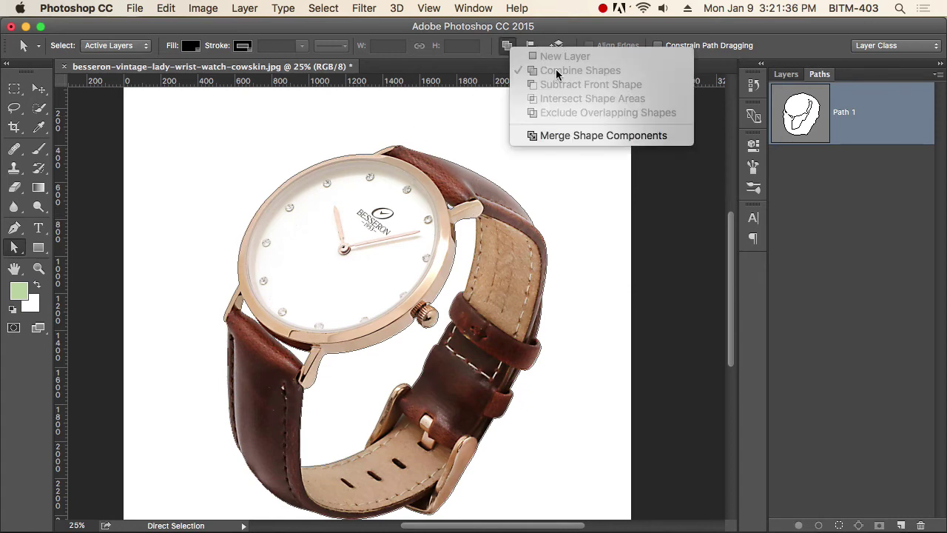
{"action": "left_click", "coordinate": [558, 211]}
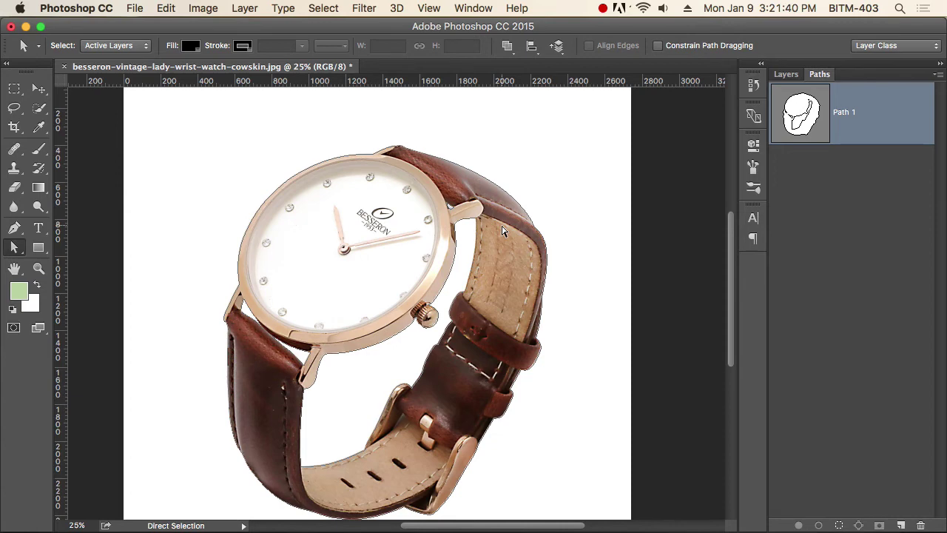
Step: Set the subpath of the large opening inside the watch strap to Subtract Front Shape
{"action": "left_click", "coordinate": [475, 226]}
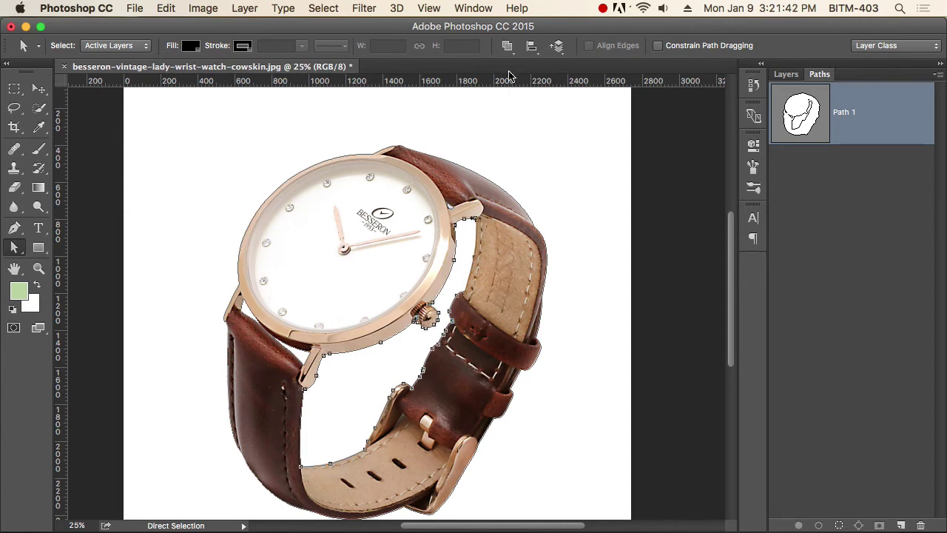
{"action": "left_click", "coordinate": [506, 45]}
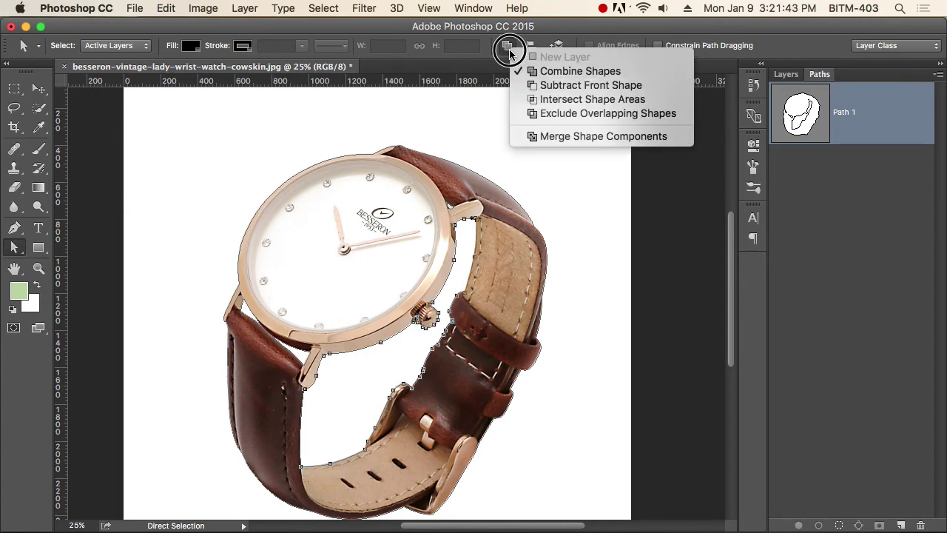
{"action": "left_click", "coordinate": [588, 87]}
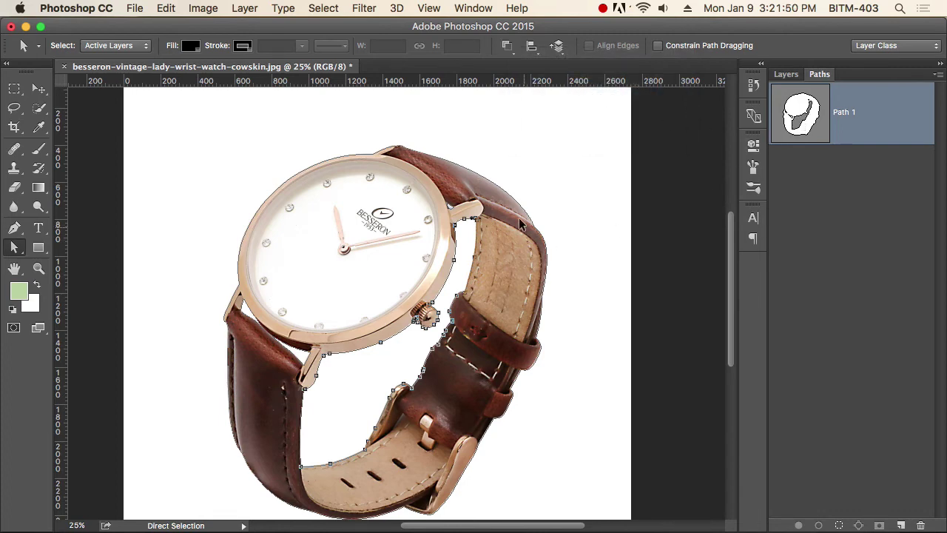
Step: Set the subpath of the small gap between the watch case and the upper strap lug to Subtract Front Shape
{"action": "scroll", "coordinate": [520, 224], "scroll_direction": "up", "scroll_amount": 5}
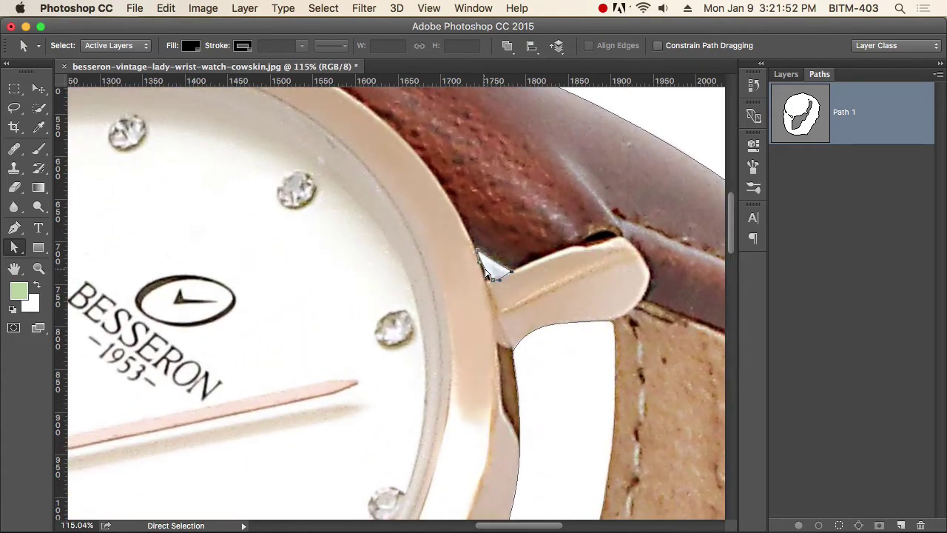
{"action": "left_click", "coordinate": [507, 46]}
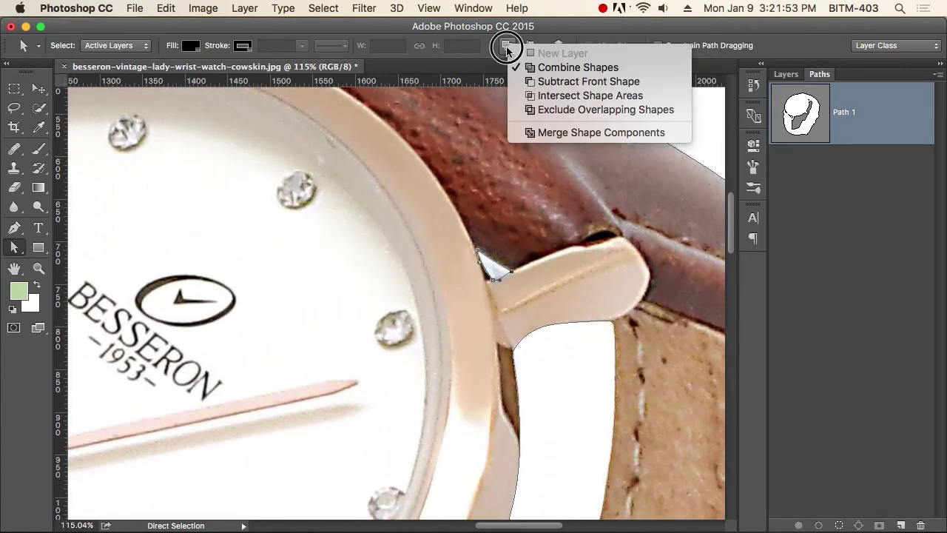
{"action": "left_click", "coordinate": [561, 87]}
{"action": "scroll", "coordinate": [338, 281], "scroll_direction": "down", "scroll_amount": 5}
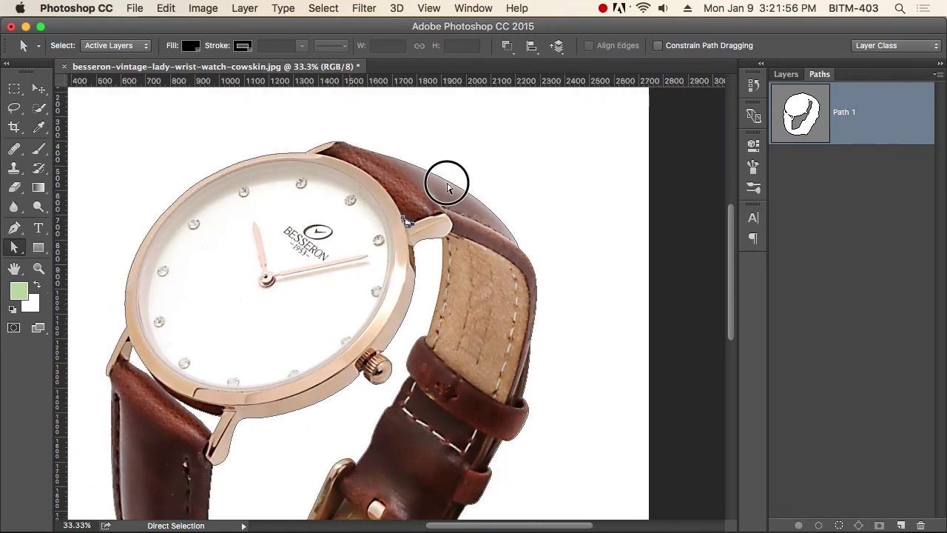
Step: Set the subpath of the narrow gap between the watch case and the lower strap to Subtract Front Shape
{"action": "left_click_drag", "start_coordinate": [447, 183], "coordinate": [457, 169]}
{"action": "left_click_drag", "start_coordinate": [294, 291], "coordinate": [346, 321]}
{"action": "left_click_drag", "start_coordinate": [261, 350], "coordinate": [181, 214]}
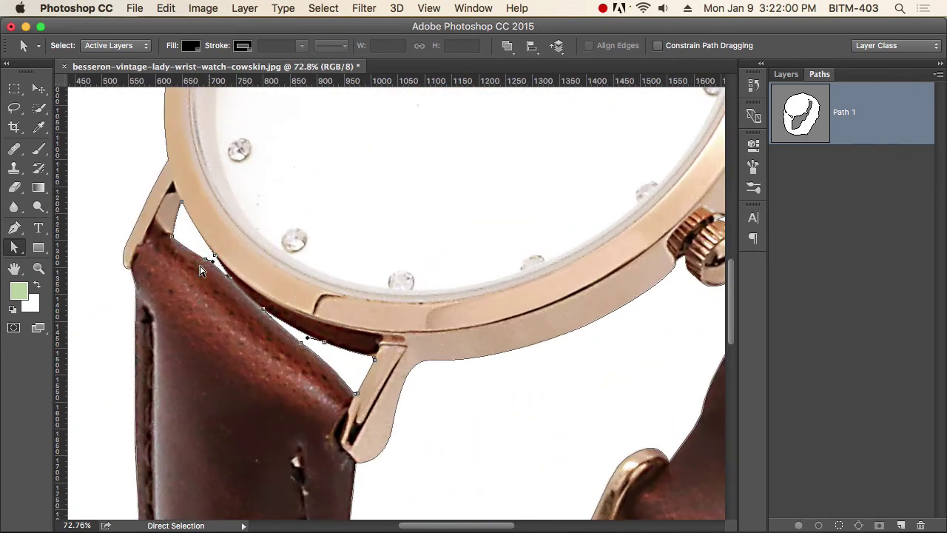
{"action": "left_click", "coordinate": [507, 46]}
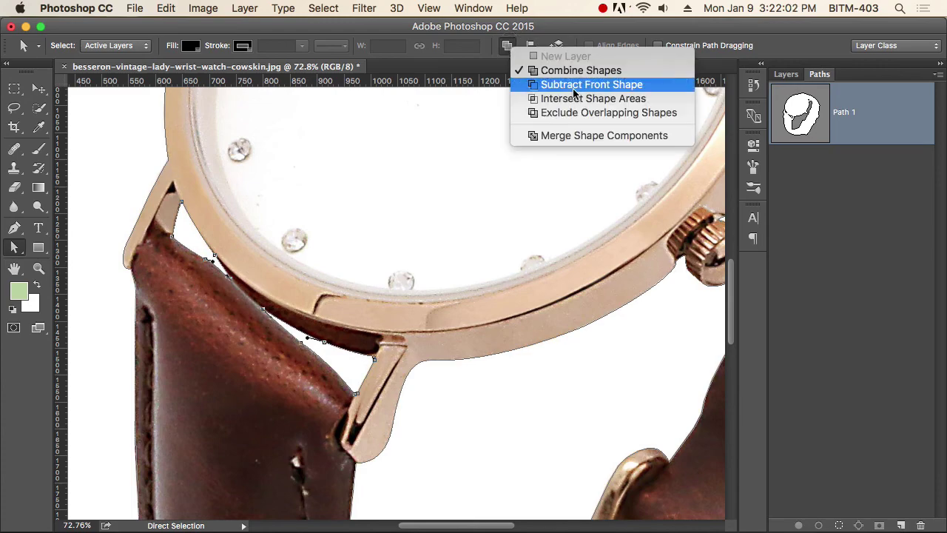
{"action": "left_click", "coordinate": [575, 92]}
Step: Load Path 1 as a selection and check its outline around the strap opening and the lug gaps
{"action": "left_click_drag", "start_coordinate": [367, 310], "coordinate": [374, 317]}
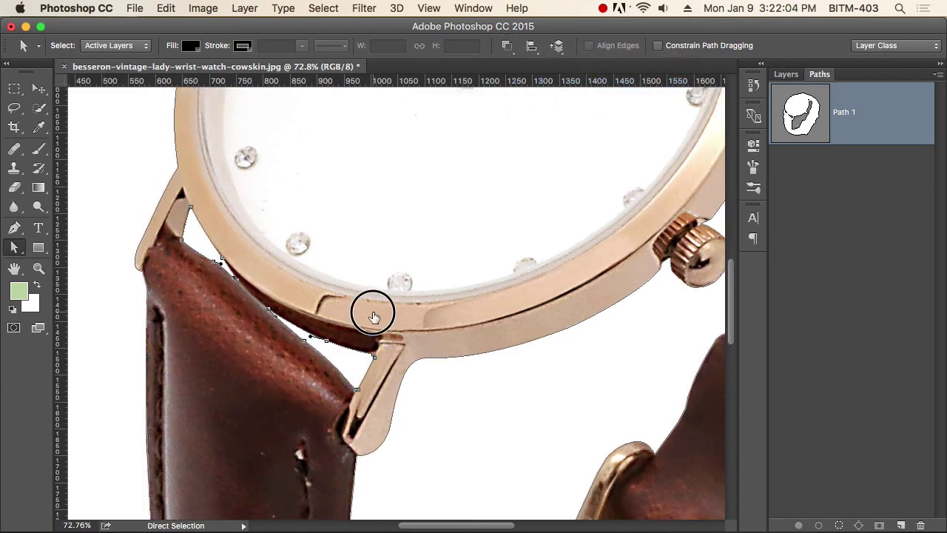
{"action": "left_click", "coordinate": [374, 314], "text": "alt"}
{"action": "left_click", "coordinate": [374, 314], "text": "alt"}
{"action": "left_click", "coordinate": [374, 313], "text": "alt"}
{"action": "left_click", "coordinate": [374, 313], "text": "alt"}
{"action": "left_click", "coordinate": [373, 314], "text": "alt"}
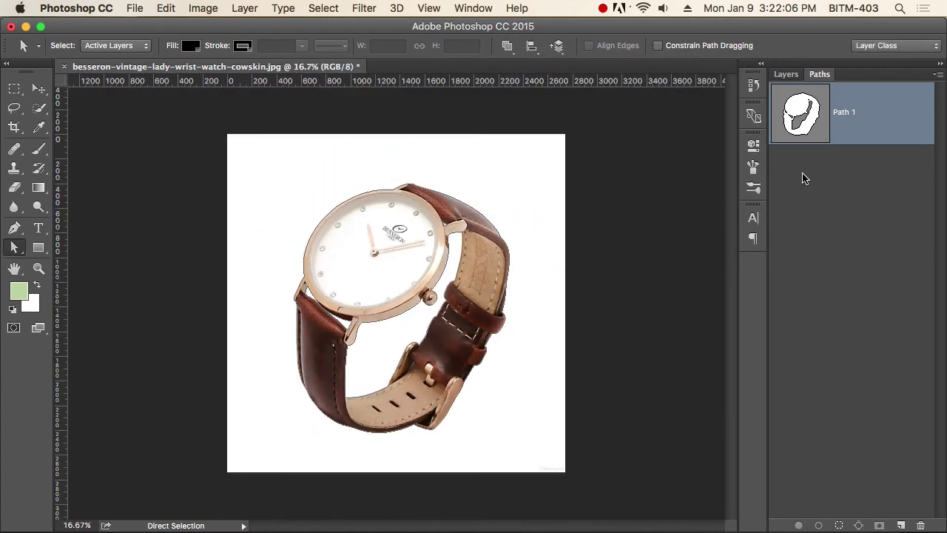
{"action": "left_click", "coordinate": [804, 118], "text": "super"}
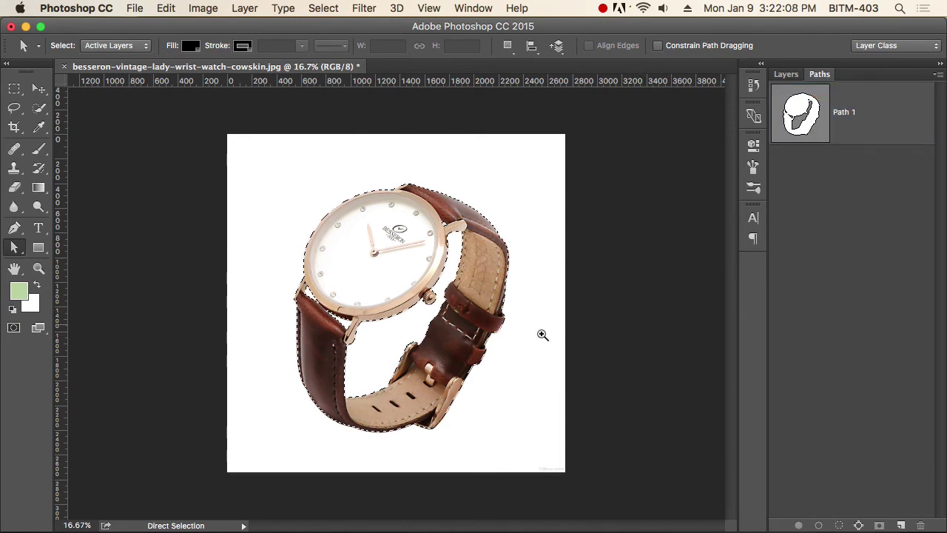
{"action": "left_click_drag", "start_coordinate": [387, 342], "coordinate": [462, 359]}
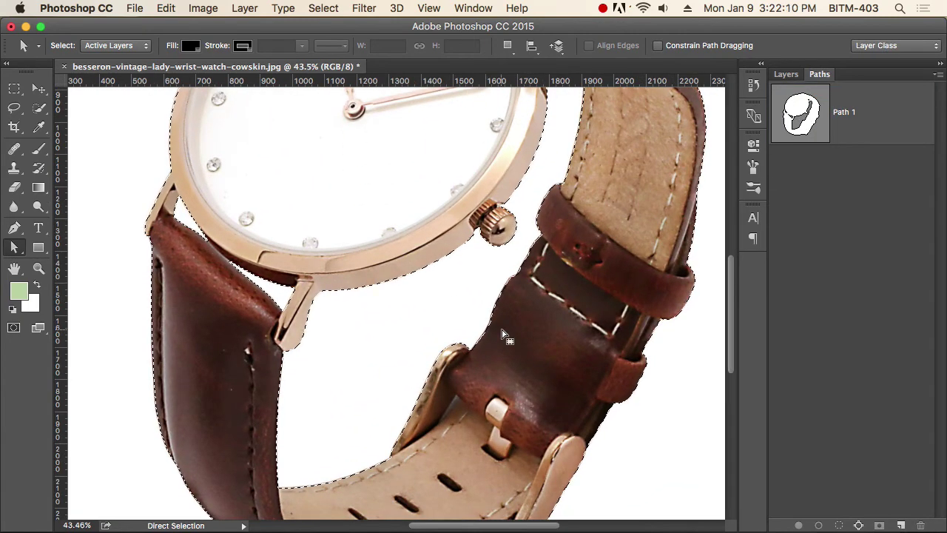
Step: Delete the old Layer 1 and Layer 2, leaving only the Background layer
{"action": "key", "text": "m"}
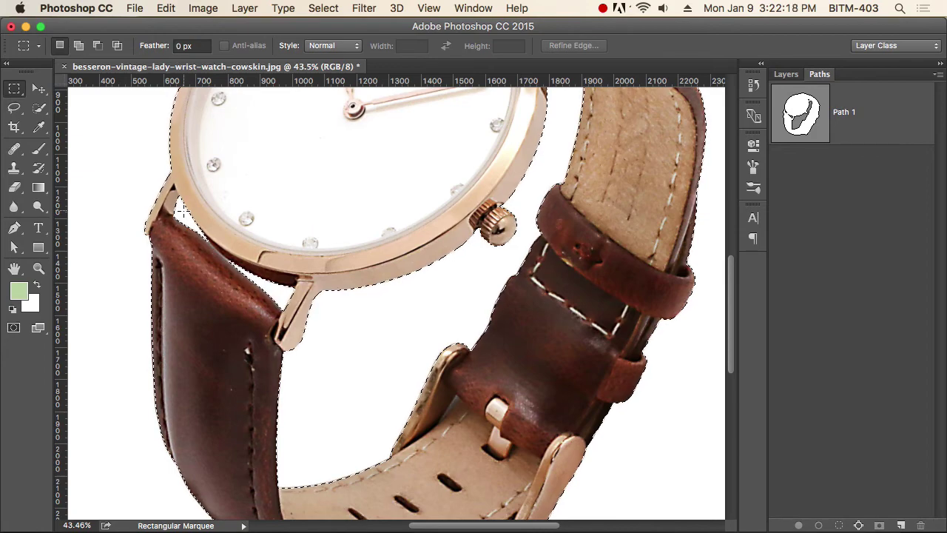
{"action": "key", "text": "super+minus"}
{"action": "key", "text": "super+minus"}
{"action": "key", "text": "super+minus"}
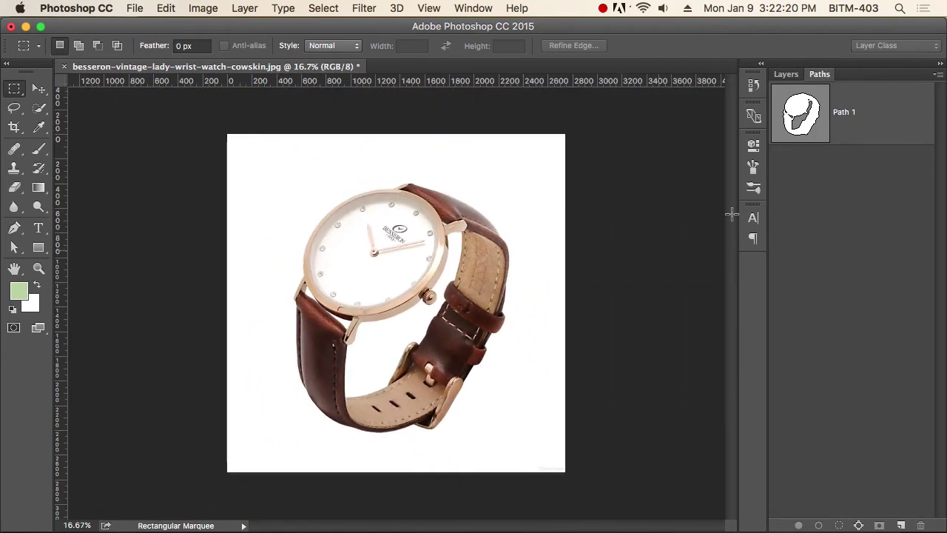
{"action": "left_click", "coordinate": [785, 74]}
{"action": "left_click", "coordinate": [879, 198]}
{"action": "left_click", "coordinate": [873, 244], "text": "shift"}
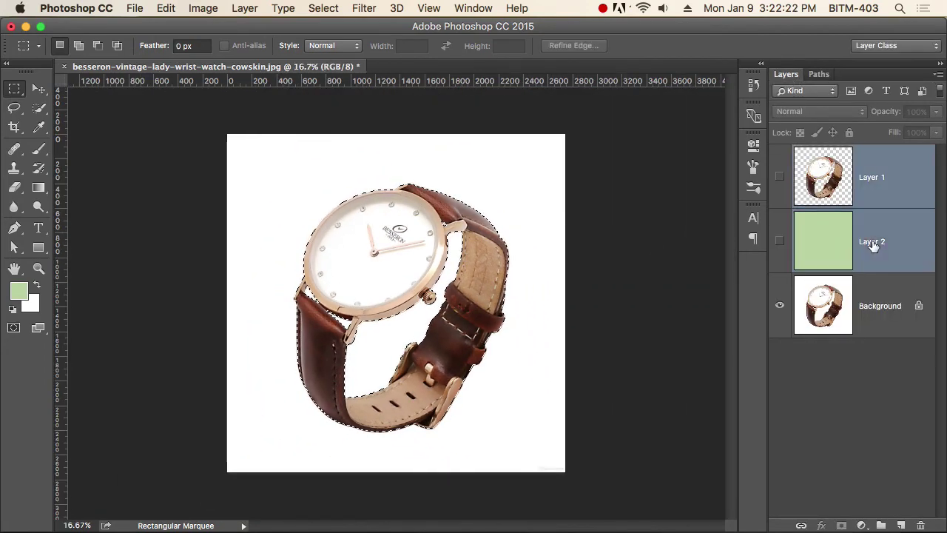
{"action": "left_click_drag", "start_coordinate": [873, 245], "coordinate": [924, 522]}
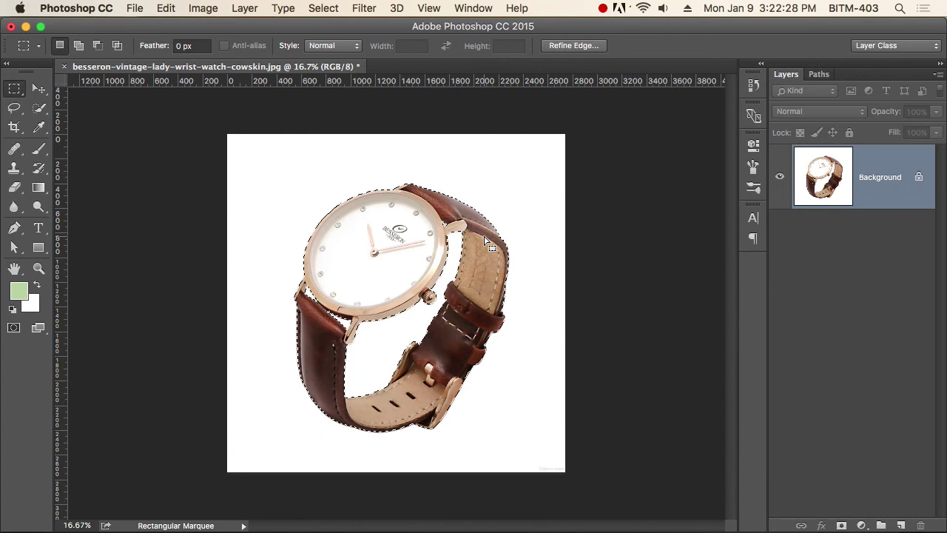
Step: Copy the selected watch to a new layer and add an empty layer directly above the Background
{"action": "key", "text": "ctrl+j"}
{"action": "left_click", "coordinate": [843, 242]}
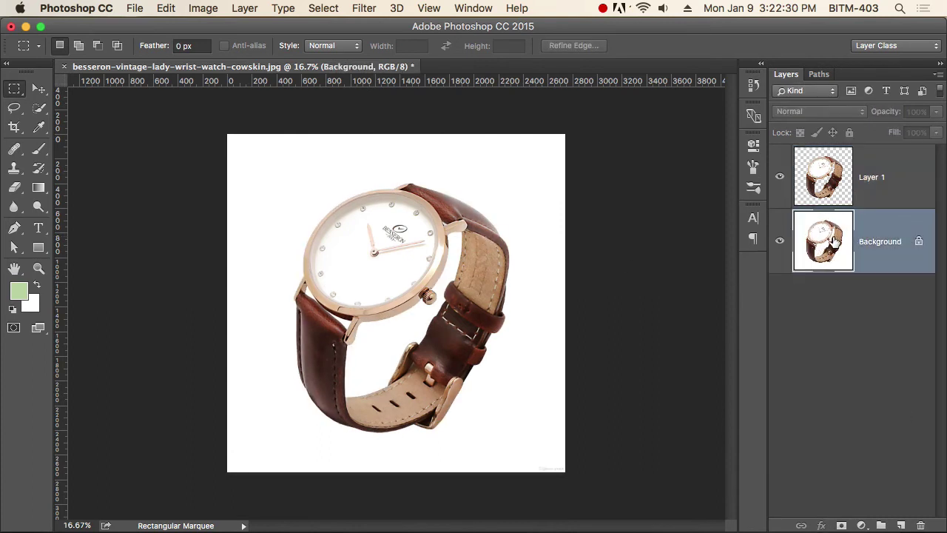
{"action": "left_click", "coordinate": [902, 525]}
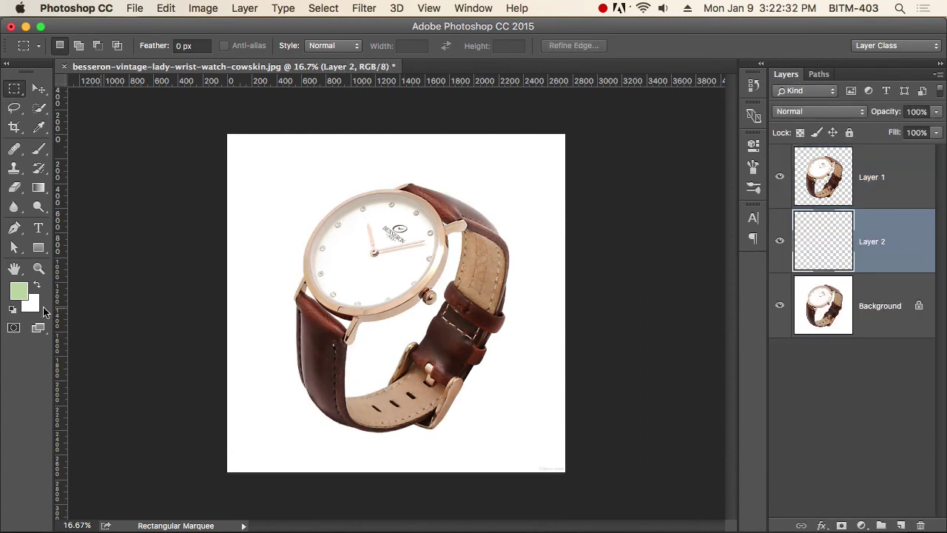
Step: Choose a dark green foreground colour and fill Layer 2 with it
{"action": "left_click", "coordinate": [18, 292]}
{"action": "left_click_drag", "start_coordinate": [399, 212], "coordinate": [495, 174]}
{"action": "left_click_drag", "start_coordinate": [438, 214], "coordinate": [492, 226]}
{"action": "left_click", "coordinate": [630, 111]}
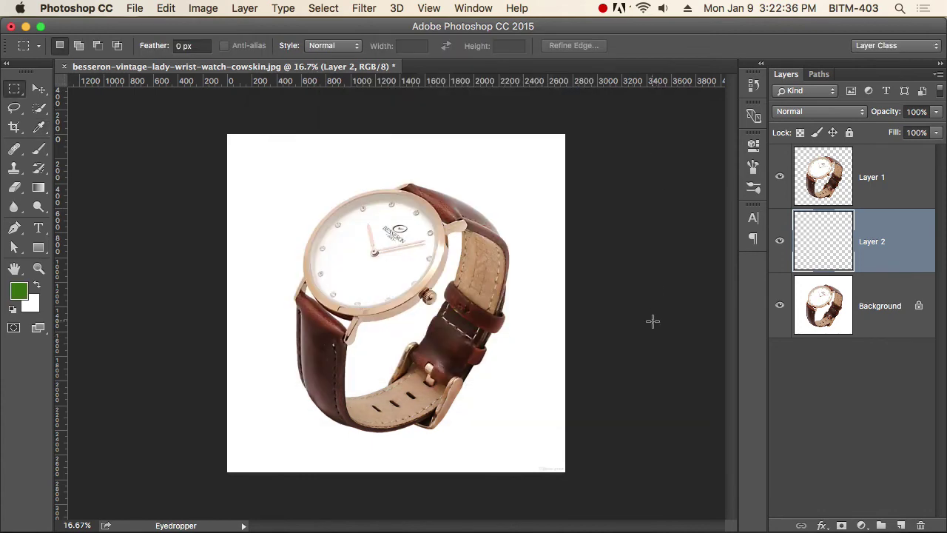
{"action": "key", "text": "alt+BackSpace"}
Step: Examine the watch cutout against the green fill, especially the lug gaps and the opening inside the strap
{"action": "left_click", "coordinate": [418, 293]}
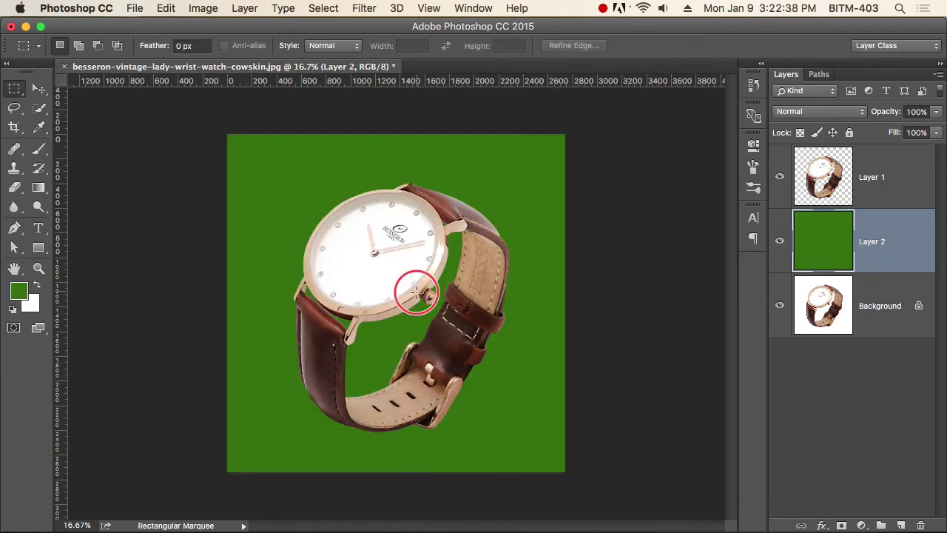
{"action": "left_click_drag", "start_coordinate": [416, 292], "coordinate": [550, 343]}
{"action": "left_click_drag", "start_coordinate": [566, 233], "coordinate": [578, 337]}
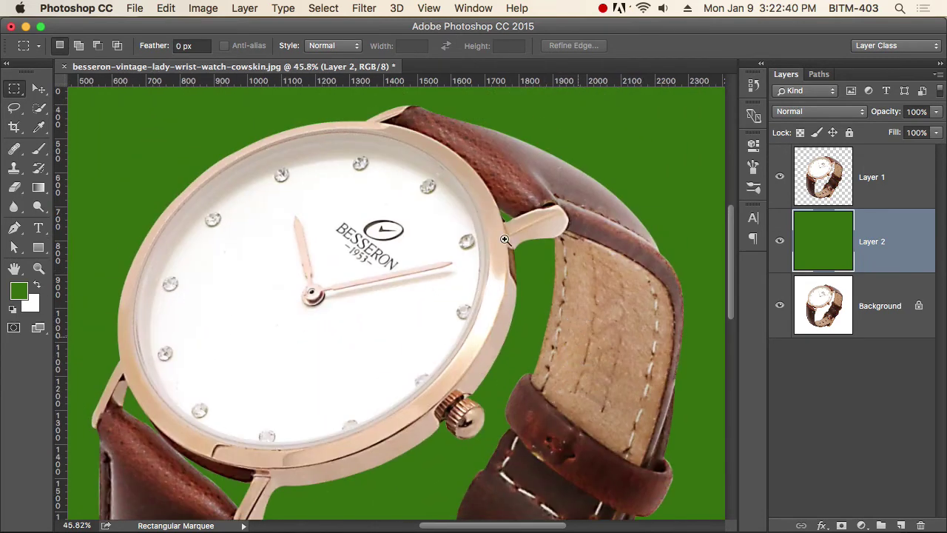
{"action": "left_click_drag", "start_coordinate": [432, 162], "coordinate": [469, 190]}
{"action": "left_click", "coordinate": [540, 318], "text": "alt"}
{"action": "left_click", "coordinate": [541, 317], "text": "alt"}
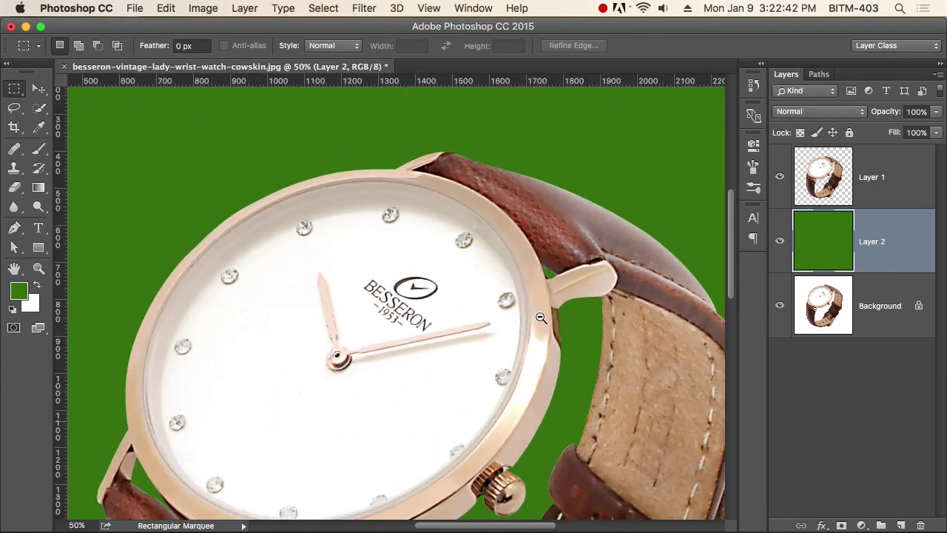
{"action": "left_click", "coordinate": [541, 317], "text": "alt"}
{"action": "left_click", "coordinate": [540, 317], "text": "alt"}
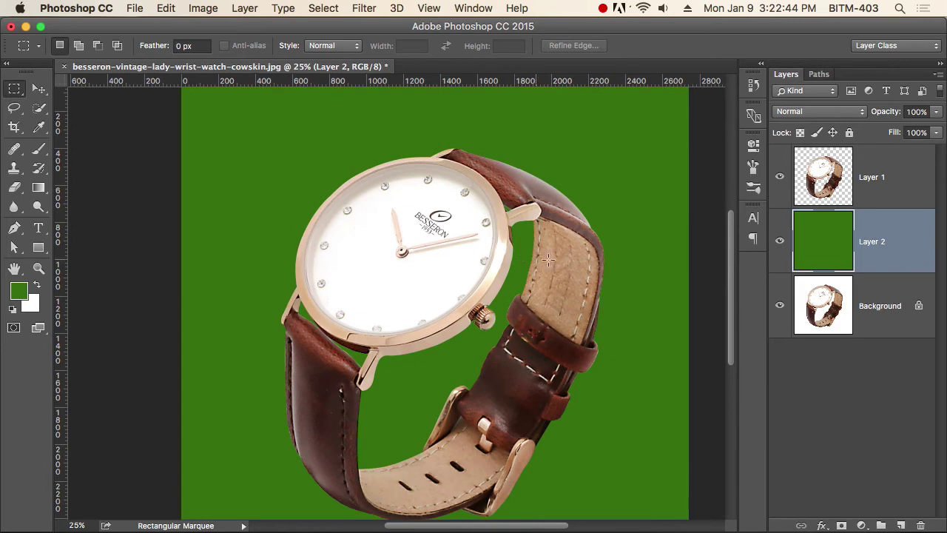
Step: Reactivate Path 1 and check which path operation the large strap opening's subpath uses
{"action": "left_click", "coordinate": [819, 74]}
{"action": "left_click", "coordinate": [813, 111]}
{"action": "key", "text": "a"}
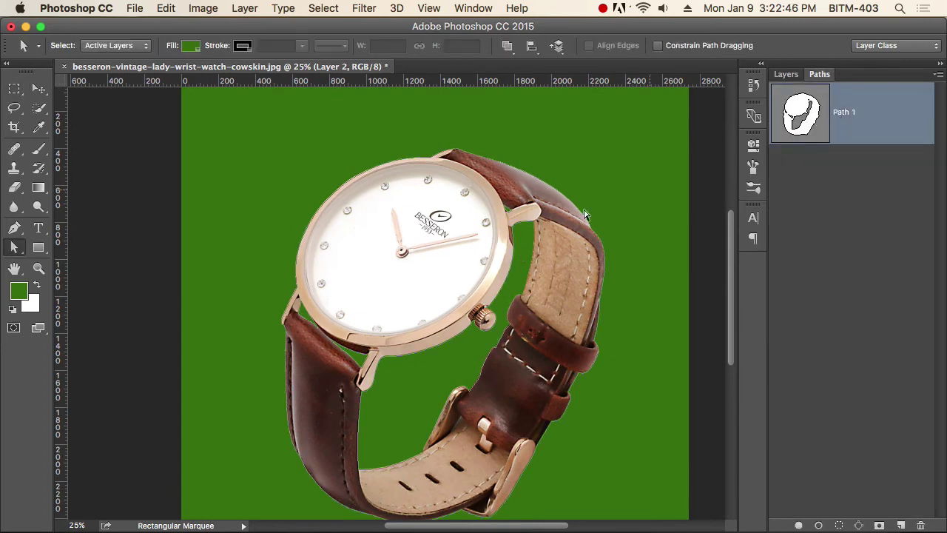
{"action": "left_click", "coordinate": [518, 248]}
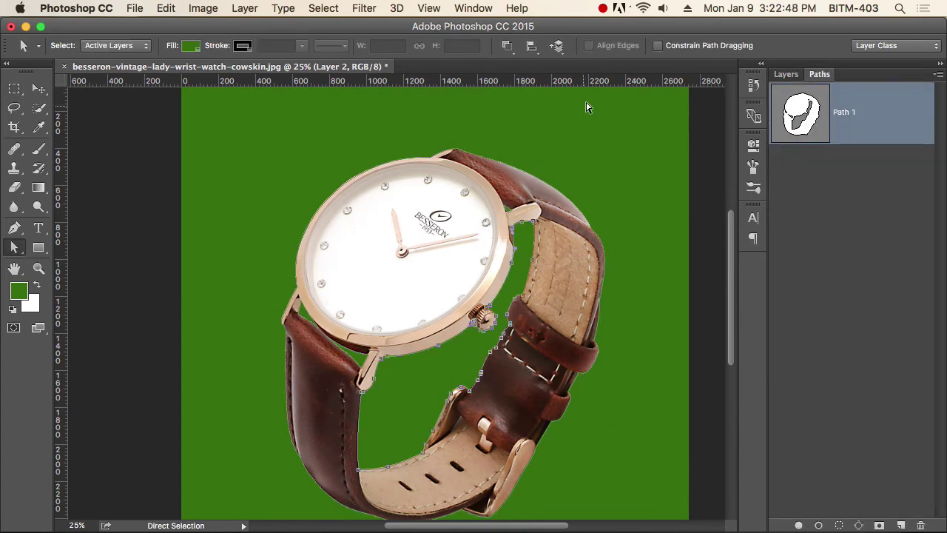
{"action": "left_click", "coordinate": [507, 45]}
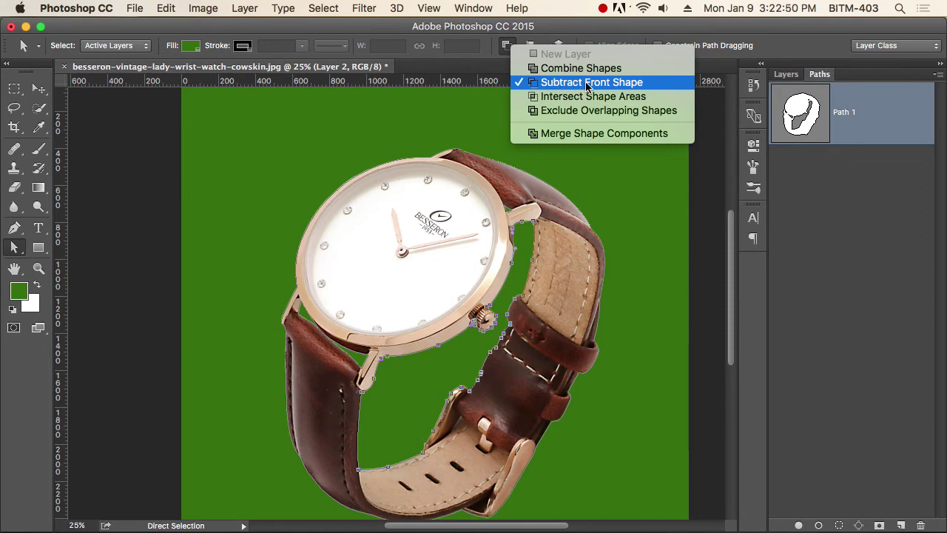
{"action": "left_click", "coordinate": [688, 31]}
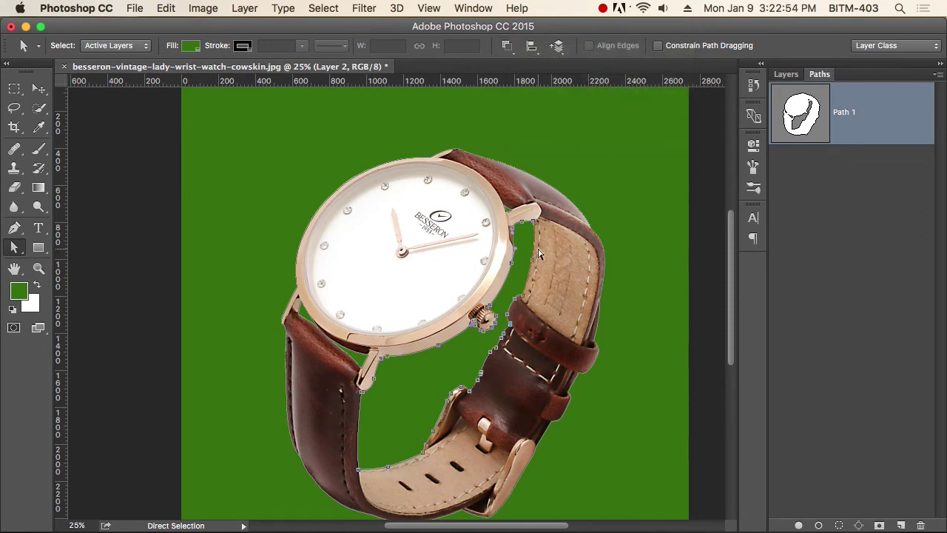
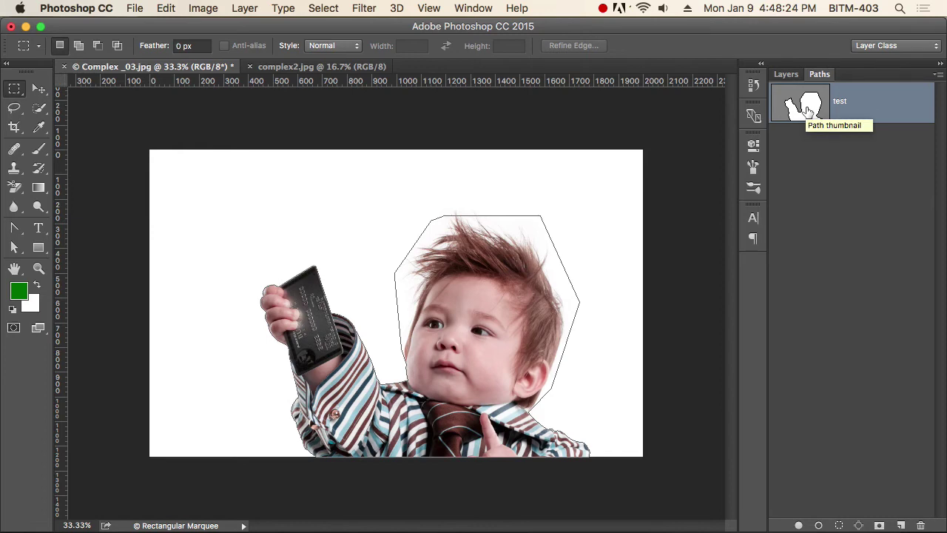
Step: In Complex _03.jpg, load the test path as a selection, show the layers and activate the Rectangular Marquee tool
{"action": "left_click", "coordinate": [809, 111], "text": "super"}
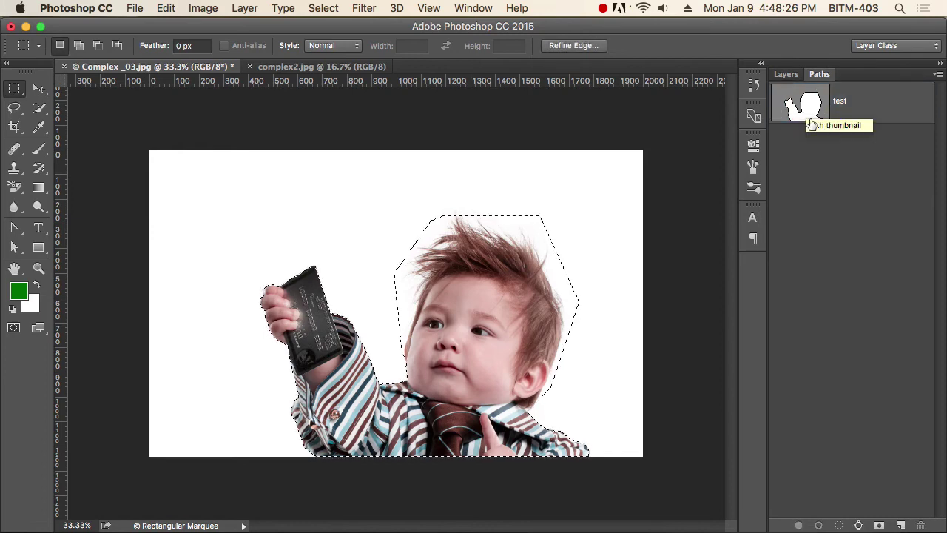
{"action": "left_click", "coordinate": [787, 76]}
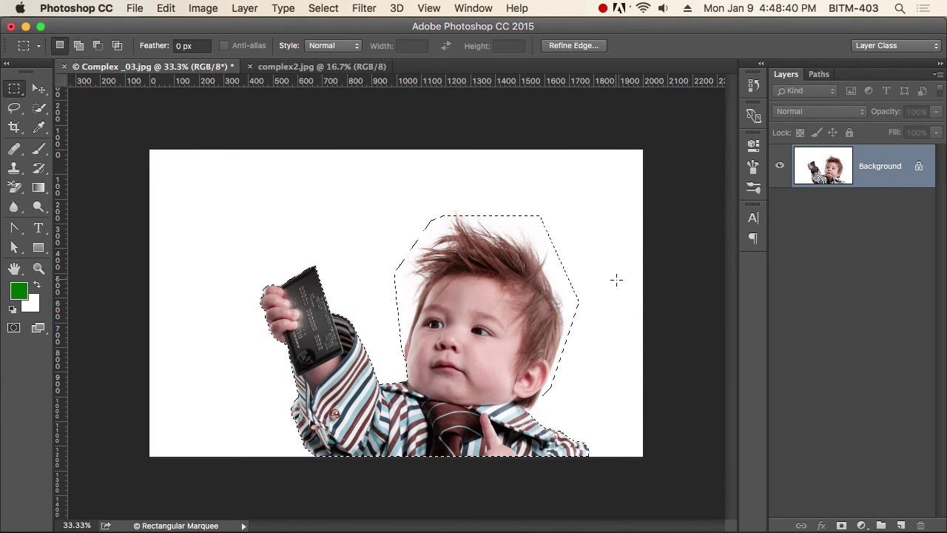
{"action": "left_click", "coordinate": [39, 88]}
{"action": "left_click", "coordinate": [39, 110]}
{"action": "left_click", "coordinate": [13, 110]}
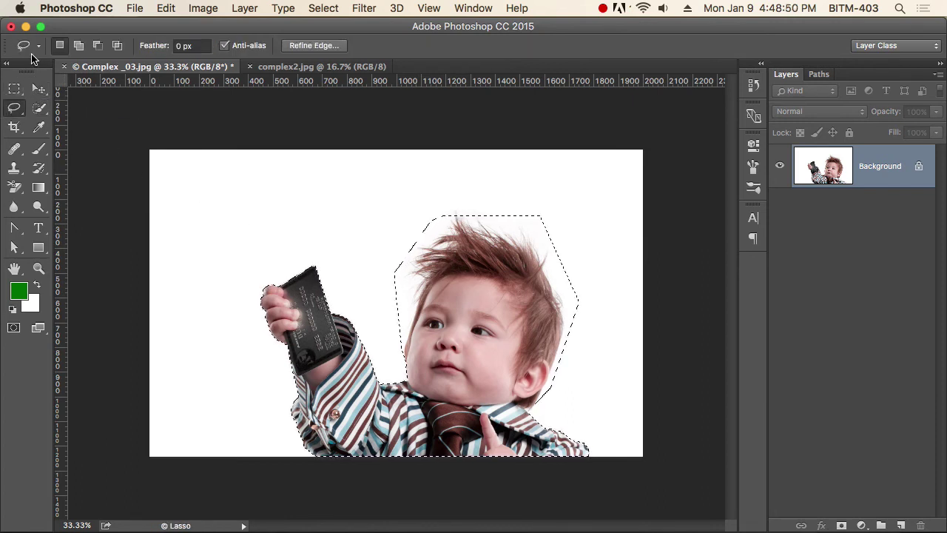
{"action": "left_click", "coordinate": [15, 89]}
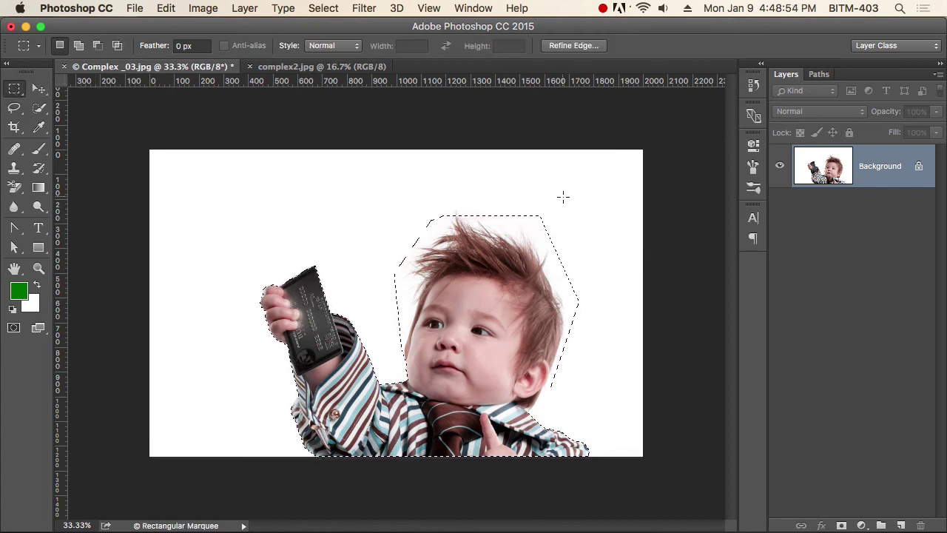
Step: Open Refine Edge for the selection, preview the Marching Ants and On Black views, and set the view to Overlay
{"action": "left_click", "coordinate": [574, 45]}
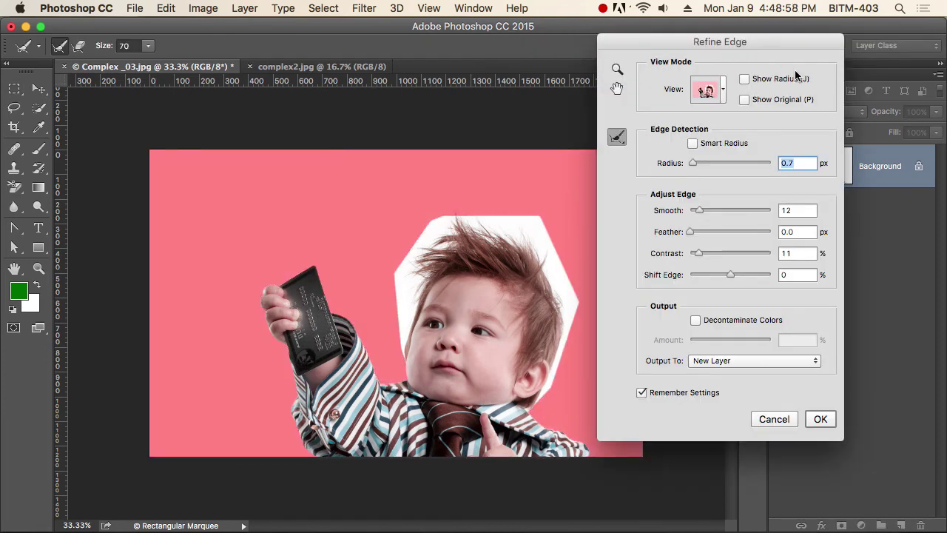
{"action": "left_click", "coordinate": [724, 94]}
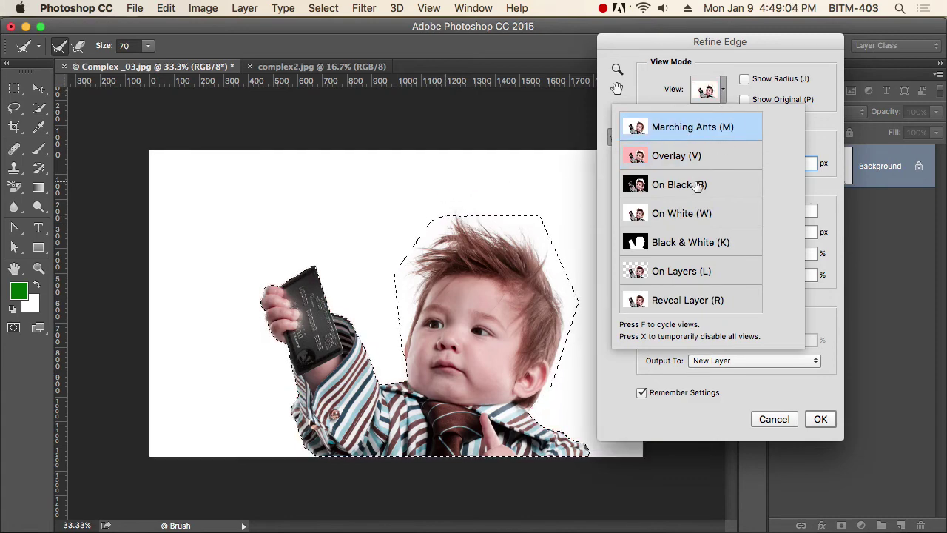
{"action": "left_click", "coordinate": [724, 90]}
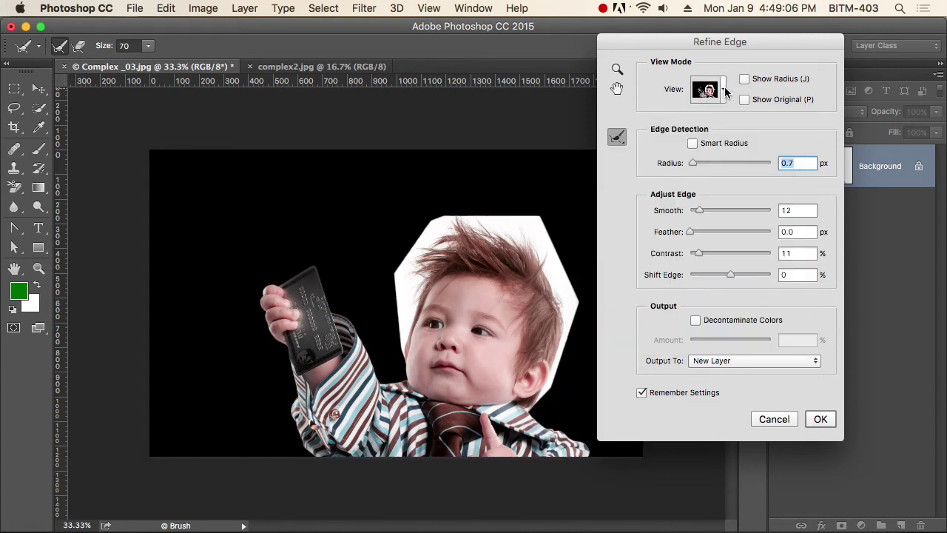
{"action": "left_click", "coordinate": [723, 90]}
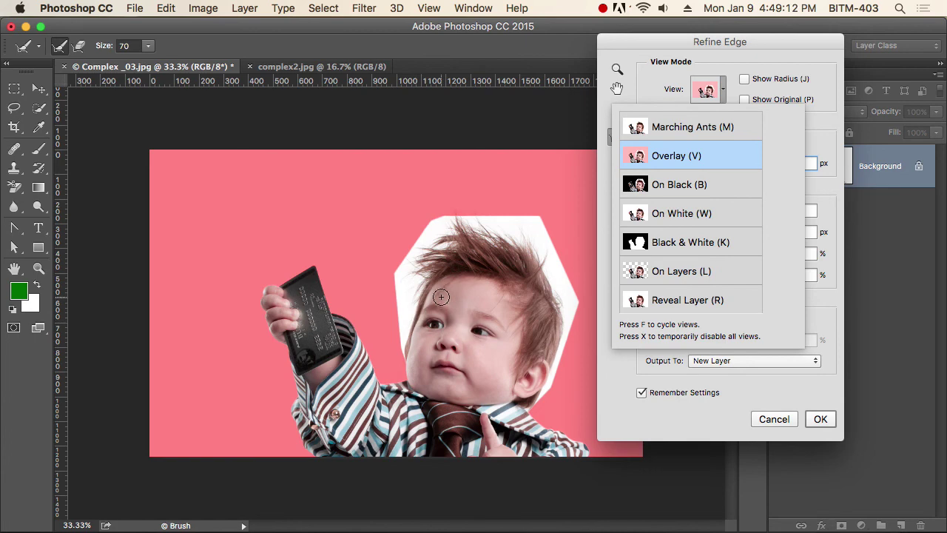
Step: Set the Refine Radius brush size to 100 for working along the child's hair
{"action": "left_click", "coordinate": [489, 292], "text": "super"}
{"action": "left_click", "coordinate": [476, 289], "text": "super"}
{"action": "left_click", "coordinate": [476, 289], "text": "super"}
{"action": "left_click_drag", "start_coordinate": [482, 286], "coordinate": [345, 306]}
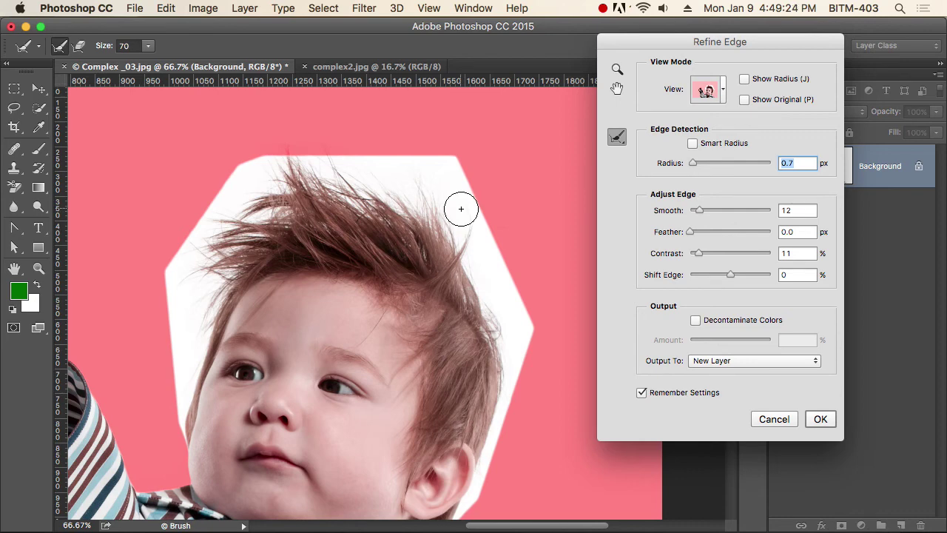
{"action": "key", "text": "bracketright"}
{"action": "key", "text": "bracketright"}
{"action": "key", "text": "bracketright"}
{"action": "key", "text": "bracketright"}
{"action": "key", "text": "bracketleft"}
{"action": "key", "text": "bracketleft"}
{"action": "key", "text": "bracketleft"}
{"action": "key", "text": "bracketright"}
{"action": "key", "text": "bracketright"}
{"action": "scroll", "coordinate": [359, 309], "scroll_direction": "down", "scroll_amount": 3}
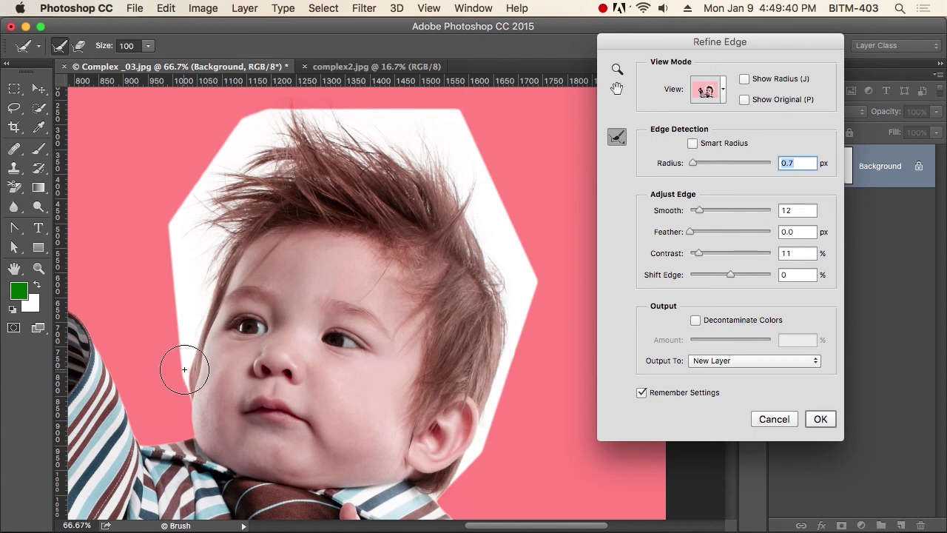
Step: Paint with the Refine Radius brush around the child's head, covering the white background along the cheek, hair top and hair side
{"action": "mouse_move", "coordinate": [185, 369]}
{"action": "left_mouse_down"}
{"action": "mouse_move", "coordinate": [186, 298]}
{"action": "mouse_move", "coordinate": [234, 168]}
{"action": "mouse_move", "coordinate": [260, 153]}
{"action": "mouse_move", "coordinate": [310, 147]}
{"action": "mouse_move", "coordinate": [412, 166]}
{"action": "mouse_move", "coordinate": [488, 232]}
{"action": "mouse_move", "coordinate": [512, 297]}
{"action": "mouse_move", "coordinate": [503, 389]}
{"action": "mouse_move", "coordinate": [487, 435]}
{"action": "mouse_move", "coordinate": [451, 482]}
{"action": "mouse_move", "coordinate": [480, 476]}
{"action": "mouse_move", "coordinate": [513, 407]}
{"action": "mouse_move", "coordinate": [520, 273]}
{"action": "mouse_move", "coordinate": [477, 166]}
{"action": "mouse_move", "coordinate": [429, 120]}
{"action": "mouse_move", "coordinate": [254, 120]}
{"action": "mouse_move", "coordinate": [215, 159]}
{"action": "mouse_move", "coordinate": [193, 201]}
{"action": "mouse_move", "coordinate": [170, 285]}
{"action": "mouse_move", "coordinate": [172, 373]}
{"action": "left_mouse_up"}
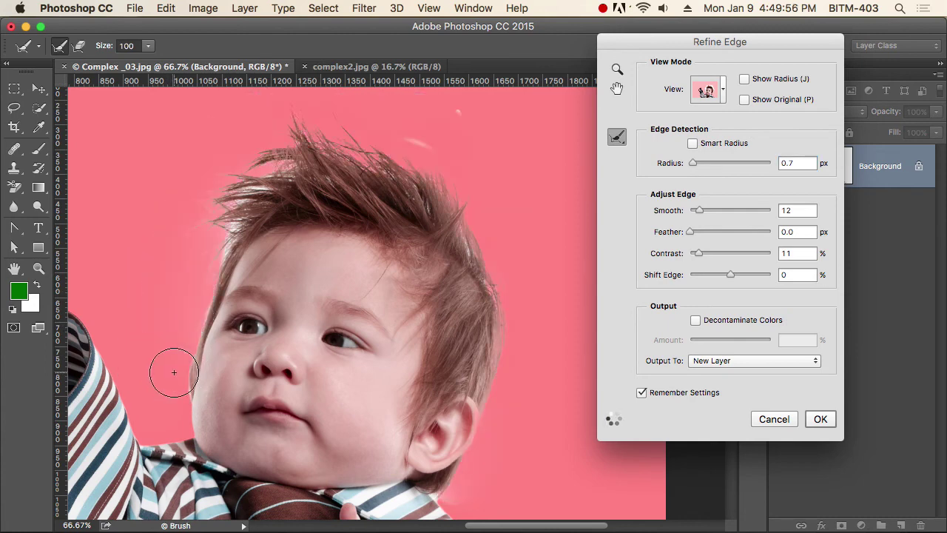
{"action": "mouse_move", "coordinate": [469, 121]}
{"action": "left_mouse_down"}
{"action": "mouse_move", "coordinate": [444, 110]}
{"action": "mouse_move", "coordinate": [411, 131]}
{"action": "mouse_move", "coordinate": [431, 135]}
{"action": "mouse_move", "coordinate": [389, 123]}
{"action": "mouse_move", "coordinate": [262, 165]}
{"action": "mouse_move", "coordinate": [220, 225]}
{"action": "mouse_move", "coordinate": [222, 200]}
{"action": "mouse_move", "coordinate": [275, 145]}
{"action": "mouse_move", "coordinate": [307, 137]}
{"action": "left_mouse_up"}
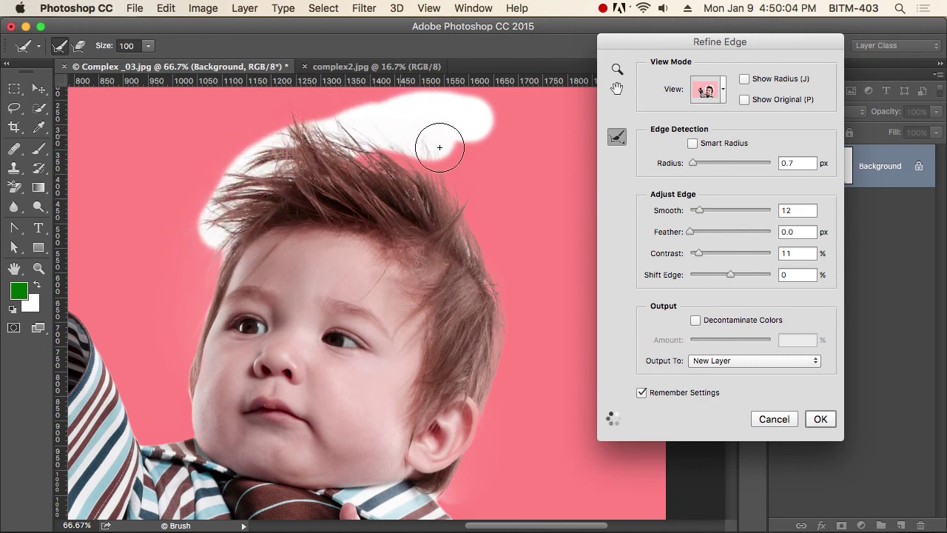
{"action": "mouse_move", "coordinate": [205, 222]}
{"action": "left_mouse_down"}
{"action": "mouse_move", "coordinate": [212, 229]}
{"action": "mouse_move", "coordinate": [199, 263]}
{"action": "mouse_move", "coordinate": [211, 226]}
{"action": "left_mouse_up"}
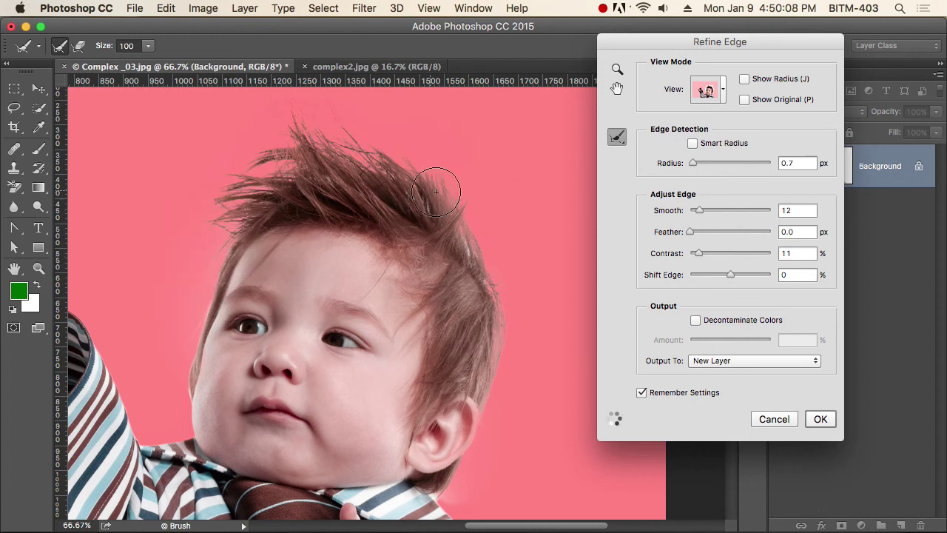
{"action": "left_click_drag", "start_coordinate": [447, 176], "coordinate": [497, 278]}
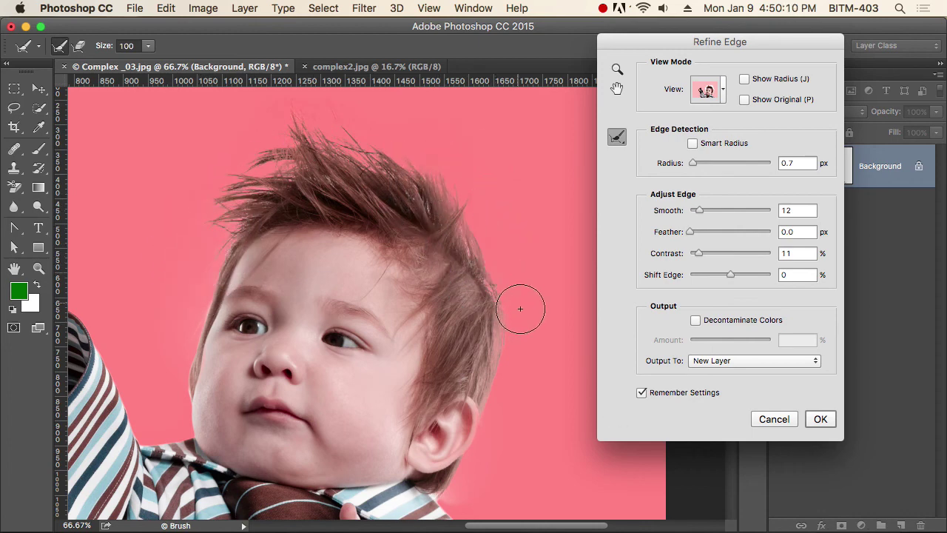
Step: Reduce the Refine Radius brush size to 70 and refine the background area beside the hair below the ear
{"action": "right_click", "coordinate": [464, 481]}
{"action": "left_click", "coordinate": [463, 479]}
{"action": "left_click", "coordinate": [470, 472], "text": "super"}
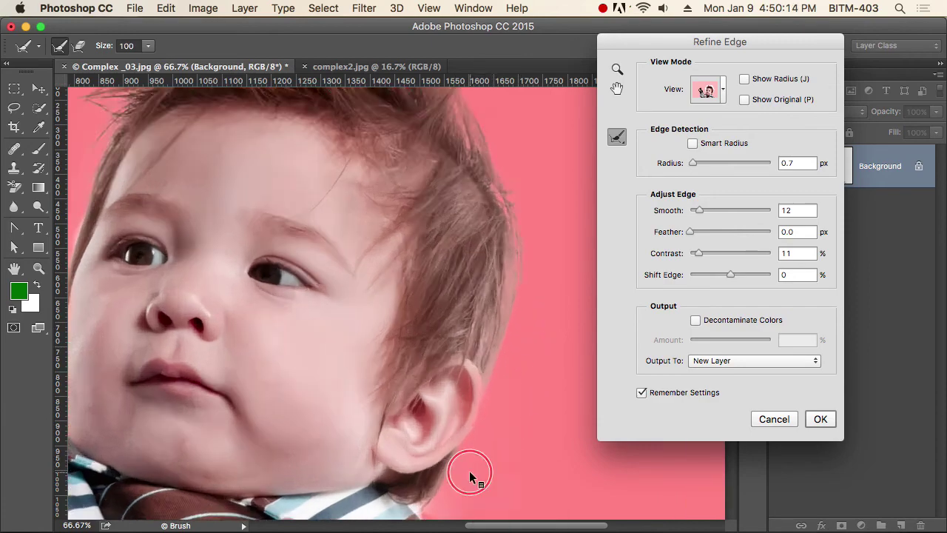
{"action": "left_click", "coordinate": [470, 473], "text": "super"}
{"action": "left_click", "coordinate": [444, 467], "text": "super"}
{"action": "mouse_move", "coordinate": [443, 467]}
{"action": "left_mouse_down"}
{"action": "mouse_move", "coordinate": [469, 274]}
{"action": "mouse_move", "coordinate": [465, 233]}
{"action": "left_mouse_up"}
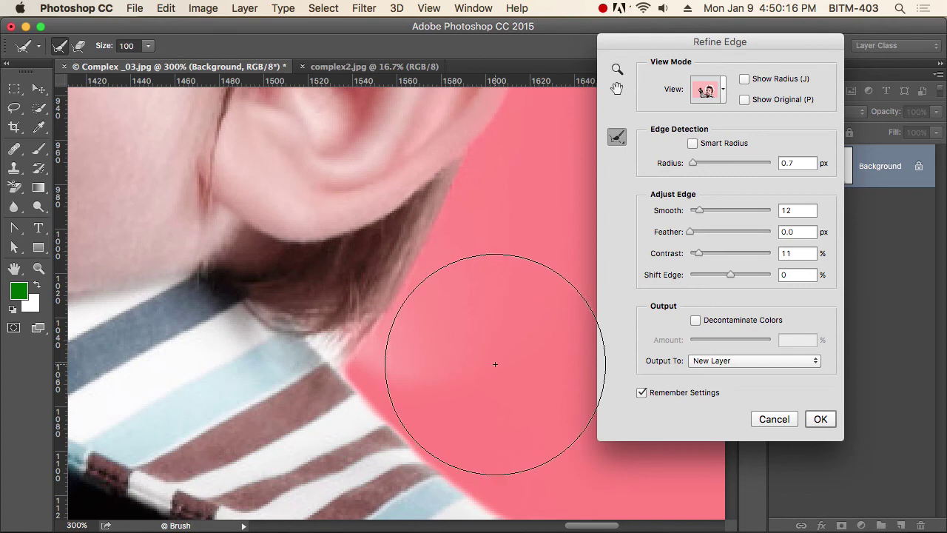
{"action": "key", "text": "bracketleft"}
{"action": "key", "text": "bracketleft"}
{"action": "key", "text": "bracketleft"}
{"action": "left_click", "coordinate": [449, 368]}
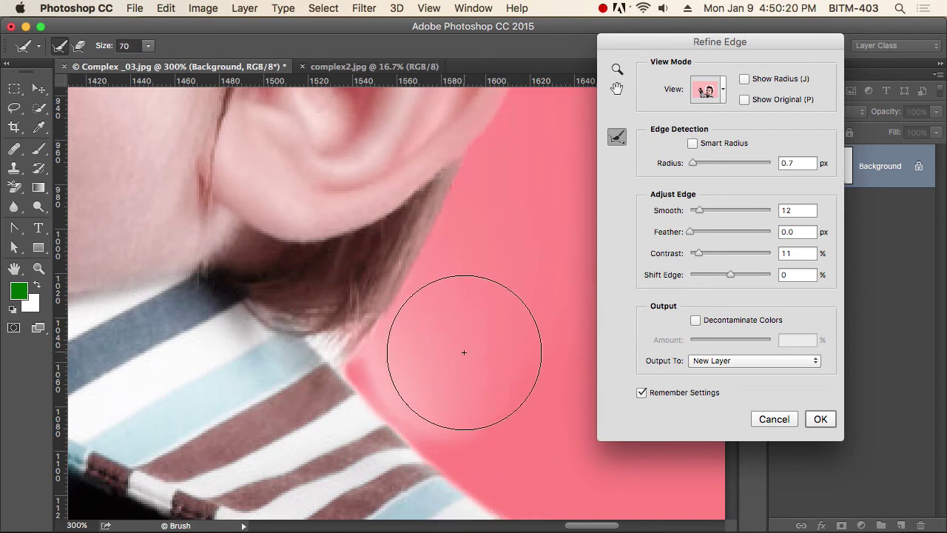
Step: Refine the corner where the hair meets the shirt collar, using brush sizes 30 and 10
{"action": "key", "text": "bracketleft"}
{"action": "key", "text": "bracketleft"}
{"action": "key", "text": "bracketleft"}
{"action": "key", "text": "bracketleft"}
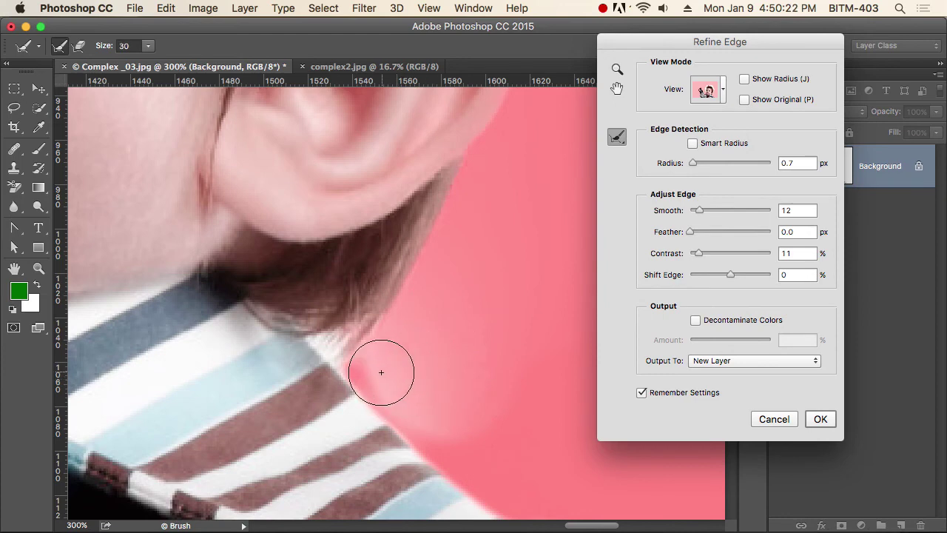
{"action": "left_click", "coordinate": [383, 370]}
{"action": "left_click", "coordinate": [421, 404]}
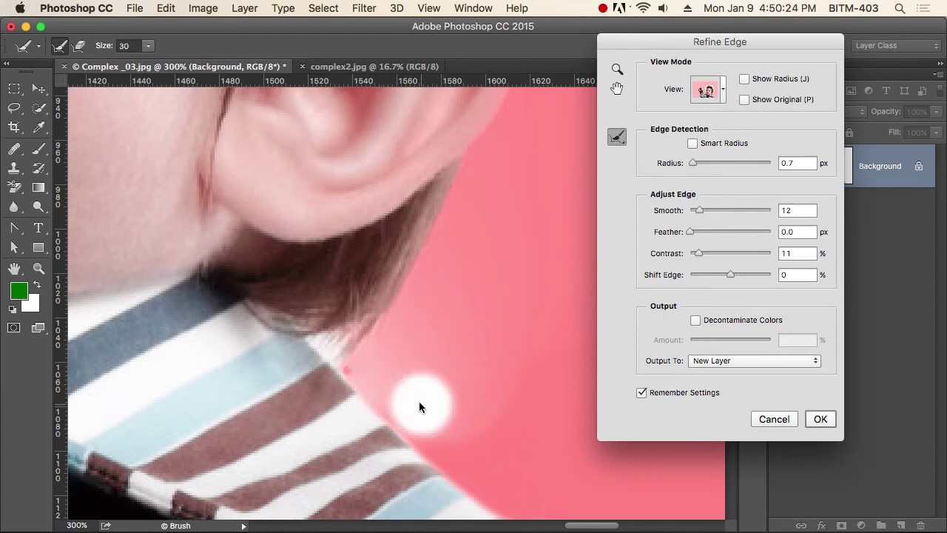
{"action": "key", "text": "bracketleft"}
{"action": "key", "text": "bracketleft"}
{"action": "left_click", "coordinate": [355, 372]}
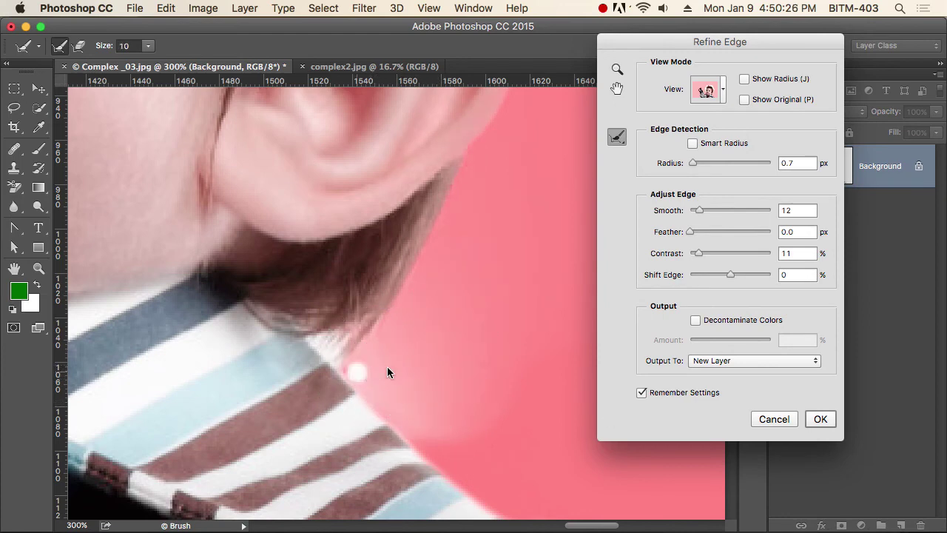
Step: Set the Refine Radius brush size to 90 and brush along the hair edge above the ear
{"action": "key", "text": "bracketright"}
{"action": "key", "text": "bracketright"}
{"action": "key", "text": "bracketright"}
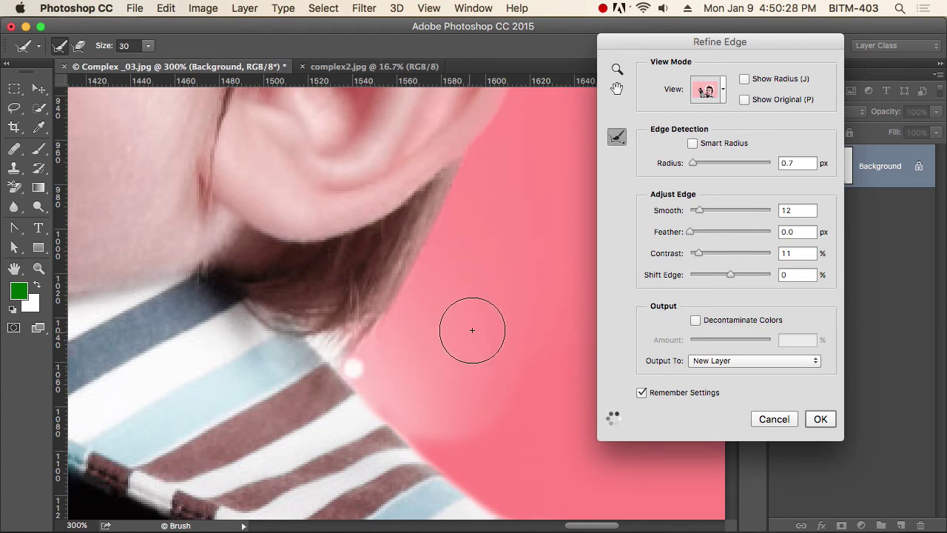
{"action": "key", "text": "bracketright"}
{"action": "key", "text": "bracketright"}
{"action": "key", "text": "bracketright"}
{"action": "key", "text": "bracketright"}
{"action": "key", "text": "bracketright"}
{"action": "key", "text": "alt+space"}
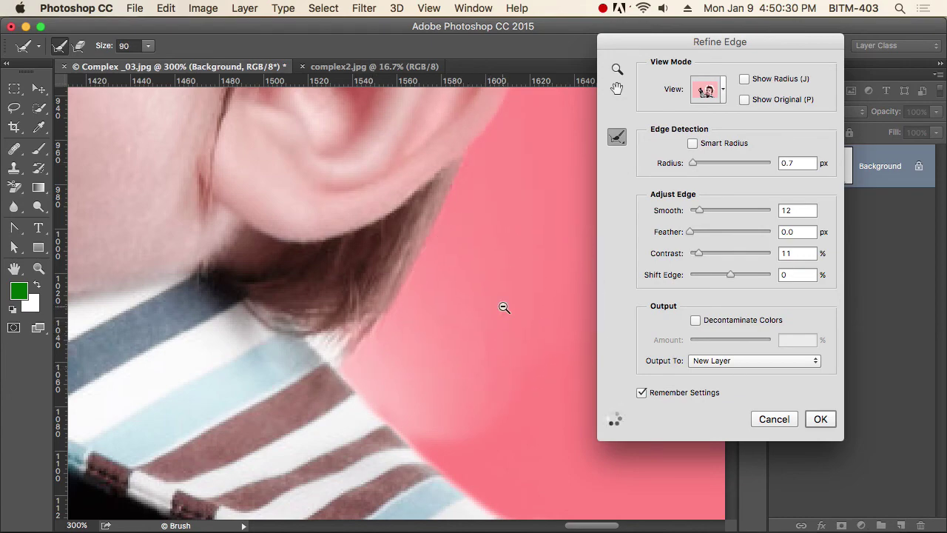
{"action": "left_click", "coordinate": [496, 293], "text": "alt"}
{"action": "left_click", "coordinate": [495, 291], "text": "alt"}
{"action": "left_click", "coordinate": [495, 292], "text": "alt"}
{"action": "left_click", "coordinate": [495, 292], "text": "alt"}
{"action": "left_click_drag", "start_coordinate": [486, 243], "coordinate": [479, 403]}
{"action": "right_click", "coordinate": [483, 318]}
{"action": "left_click", "coordinate": [463, 294]}
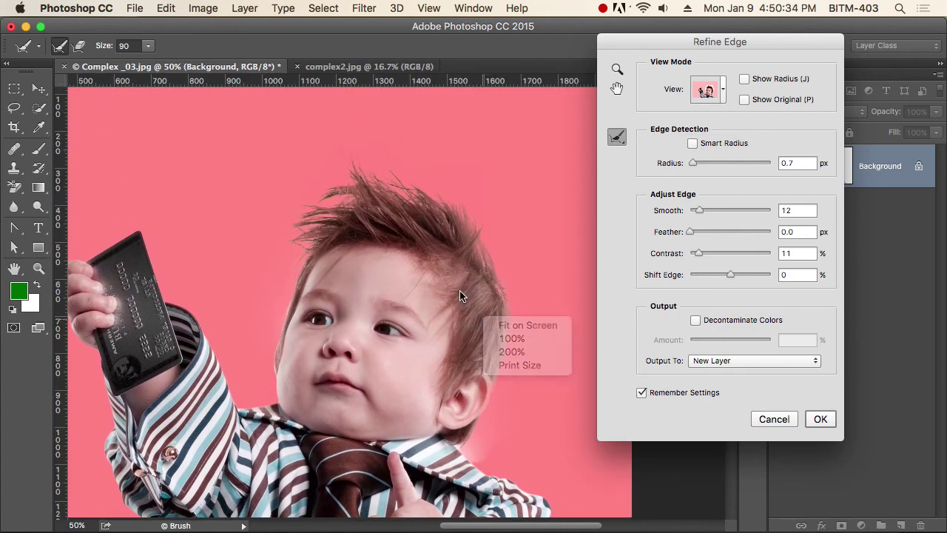
{"action": "left_click", "coordinate": [472, 291], "text": "super"}
{"action": "left_click", "coordinate": [479, 307], "text": "super"}
{"action": "left_click_drag", "start_coordinate": [477, 317], "coordinate": [463, 262]}
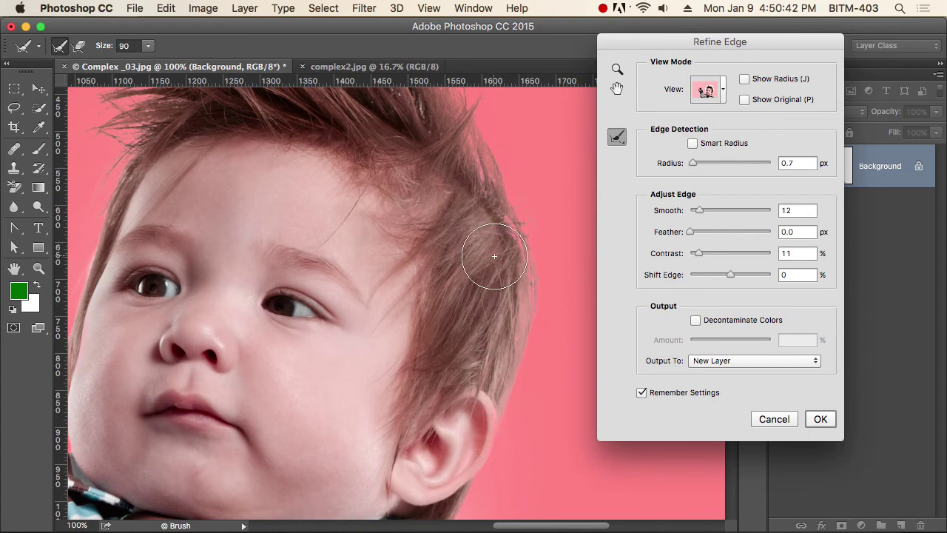
{"action": "left_click_drag", "start_coordinate": [534, 241], "coordinate": [512, 340]}
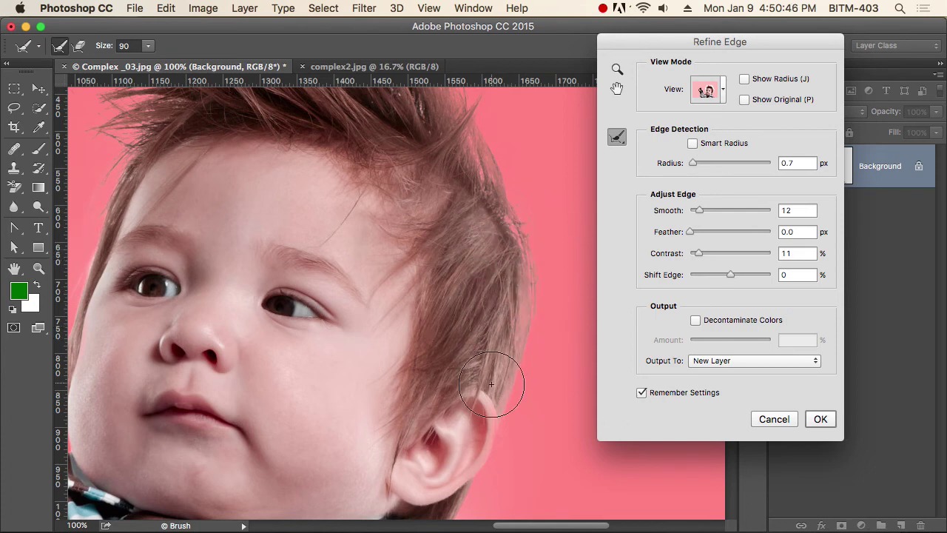
Step: Brush the Refine Radius tool along the outer edge of the child's ear
{"action": "mouse_move", "coordinate": [476, 422]}
{"action": "left_mouse_down"}
{"action": "mouse_move", "coordinate": [452, 468]}
{"action": "mouse_move", "coordinate": [467, 438]}
{"action": "left_mouse_up"}
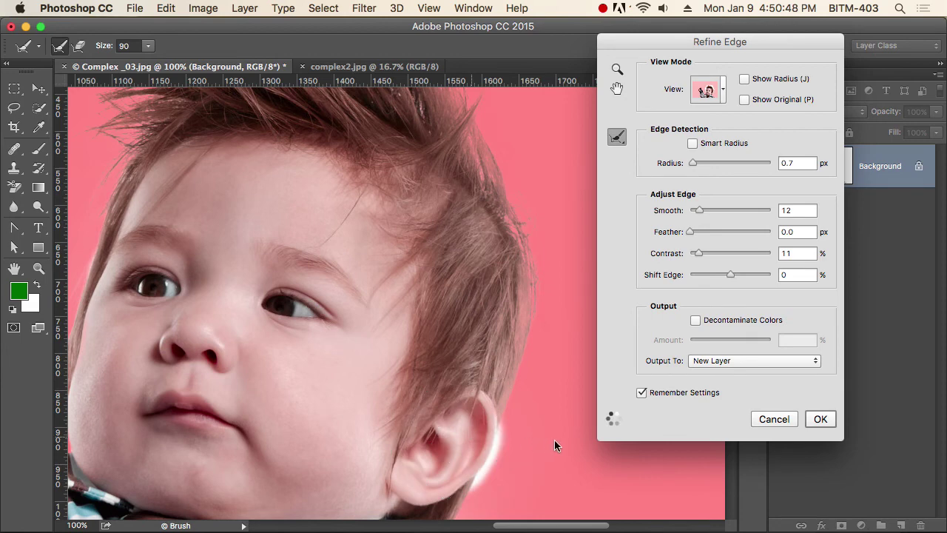
{"action": "scroll", "coordinate": [521, 414], "scroll_direction": "down", "scroll_amount": 3}
{"action": "mouse_move", "coordinate": [473, 396]}
{"action": "left_mouse_down"}
{"action": "mouse_move", "coordinate": [467, 422]}
{"action": "mouse_move", "coordinate": [497, 395]}
{"action": "left_mouse_up"}
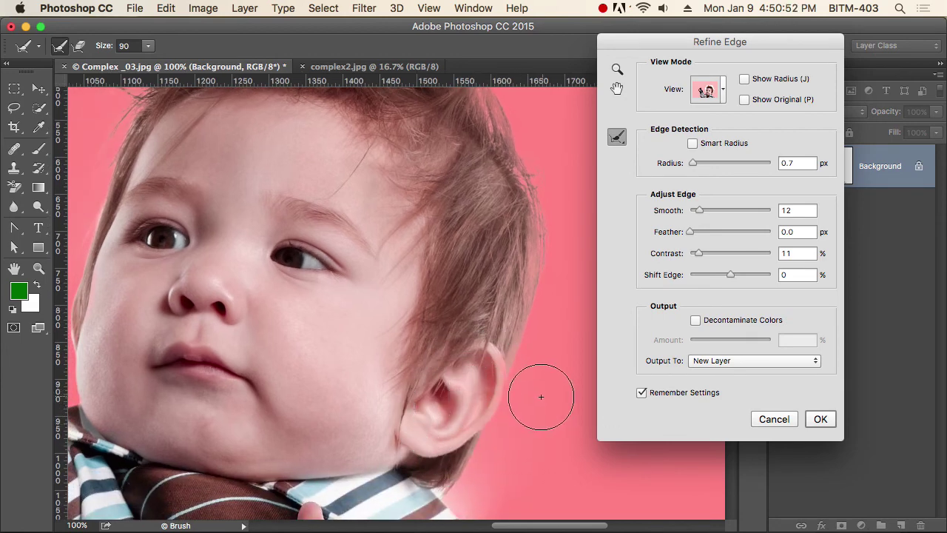
{"action": "key", "text": "alt+space"}
{"action": "left_click", "coordinate": [508, 393], "text": "ctrl+alt"}
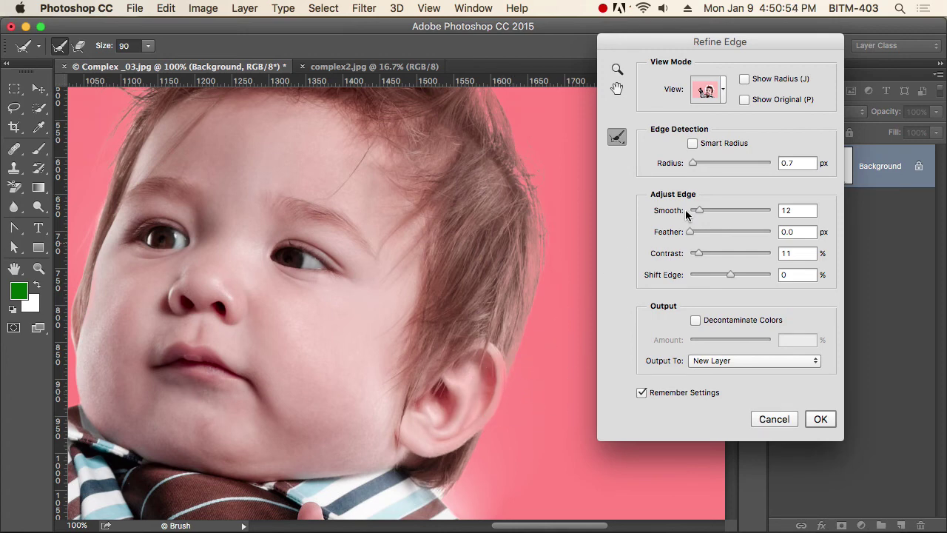
Step: Switch to the Erase Refinements tool and brush over the inside of the ear
{"action": "left_click", "coordinate": [618, 138]}
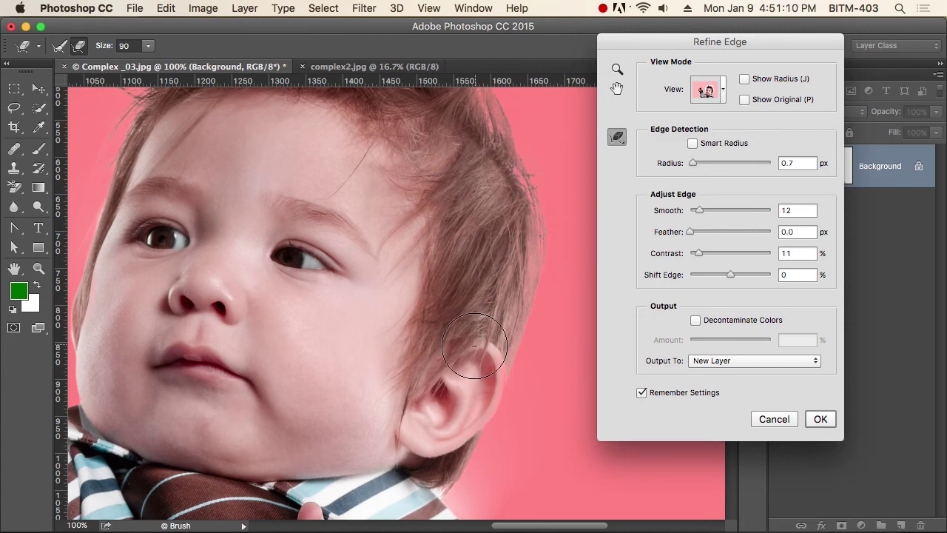
{"action": "left_click_drag", "start_coordinate": [471, 366], "coordinate": [439, 412]}
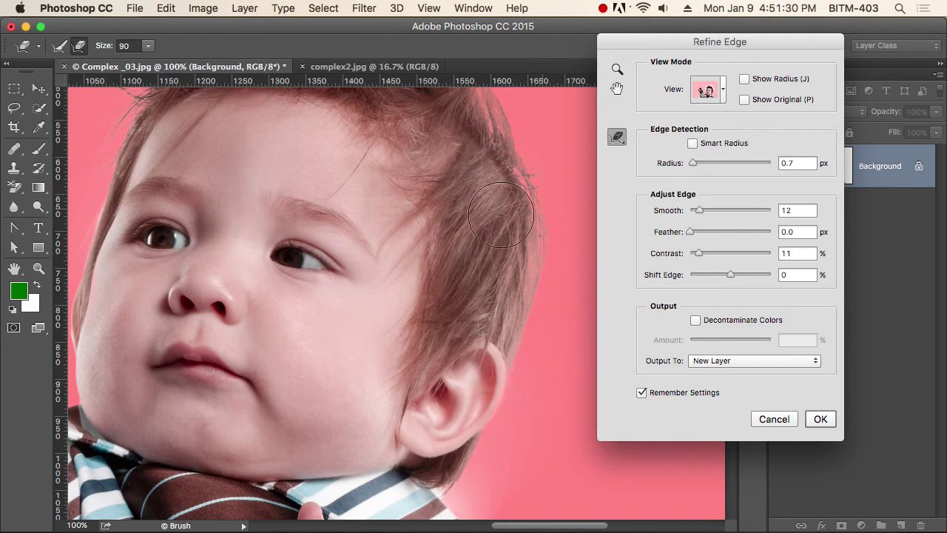
{"action": "left_click", "coordinate": [623, 140]}
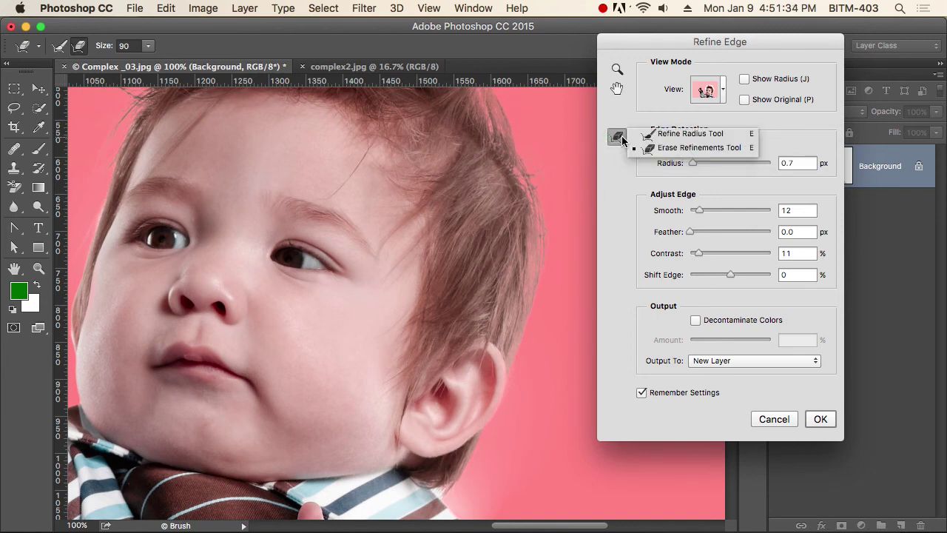
{"action": "left_click", "coordinate": [623, 174]}
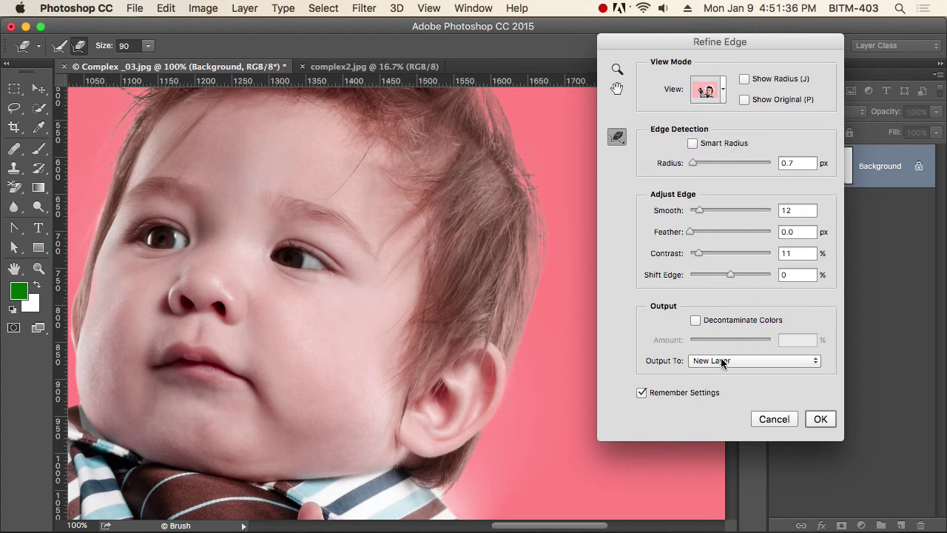
Step: Keep the Refine Edge output as New Layer and apply the refinement
{"action": "left_click", "coordinate": [751, 360]}
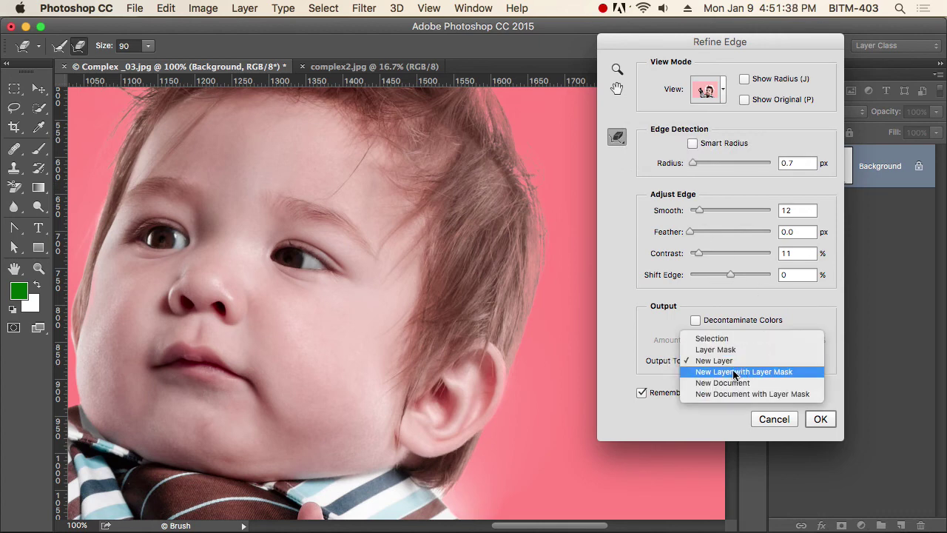
{"action": "left_click", "coordinate": [719, 363]}
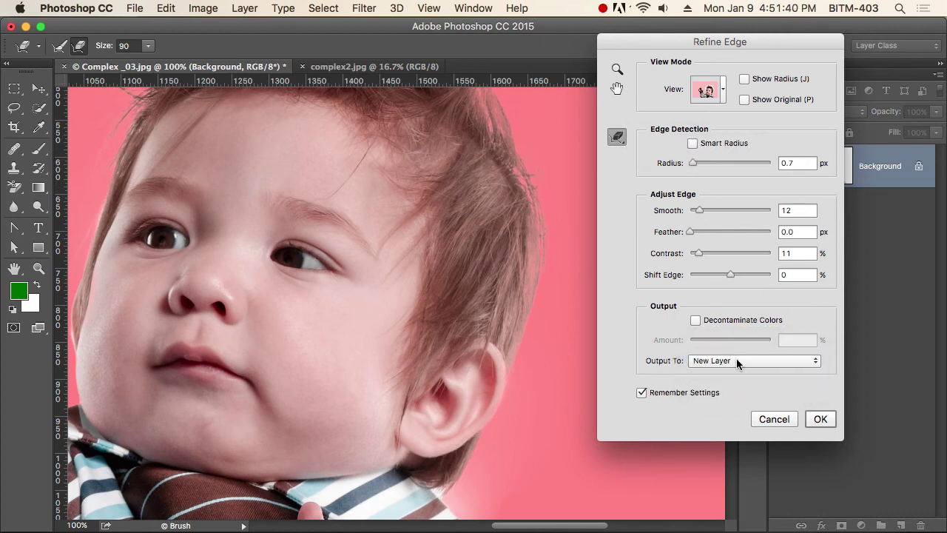
{"action": "left_click", "coordinate": [722, 362]}
{"action": "left_click", "coordinate": [719, 363]}
{"action": "left_click", "coordinate": [823, 419]}
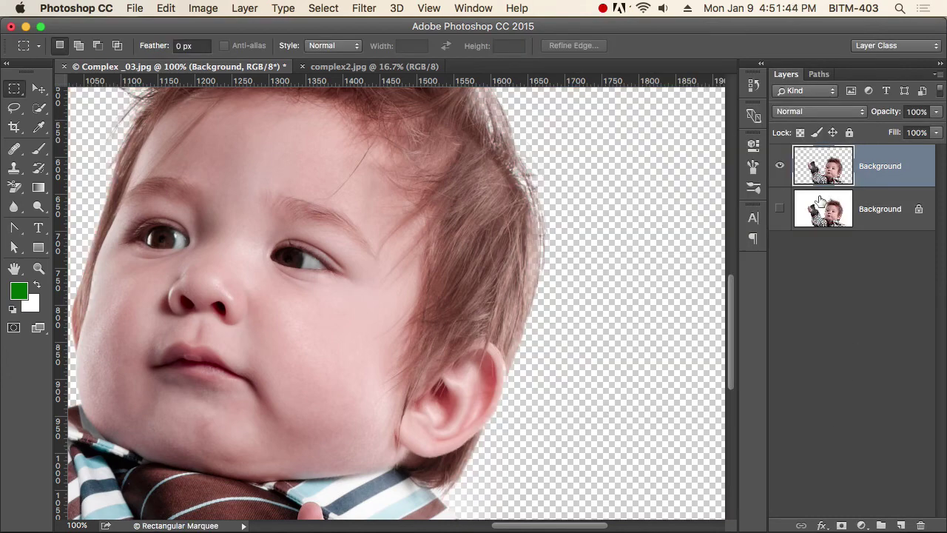
Step: Check the original Background layer's visibility, keep it hidden, and add an empty layer directly above it
{"action": "left_click", "coordinate": [780, 208]}
{"action": "left_click", "coordinate": [780, 208]}
{"action": "left_click", "coordinate": [882, 222]}
{"action": "left_click", "coordinate": [901, 525]}
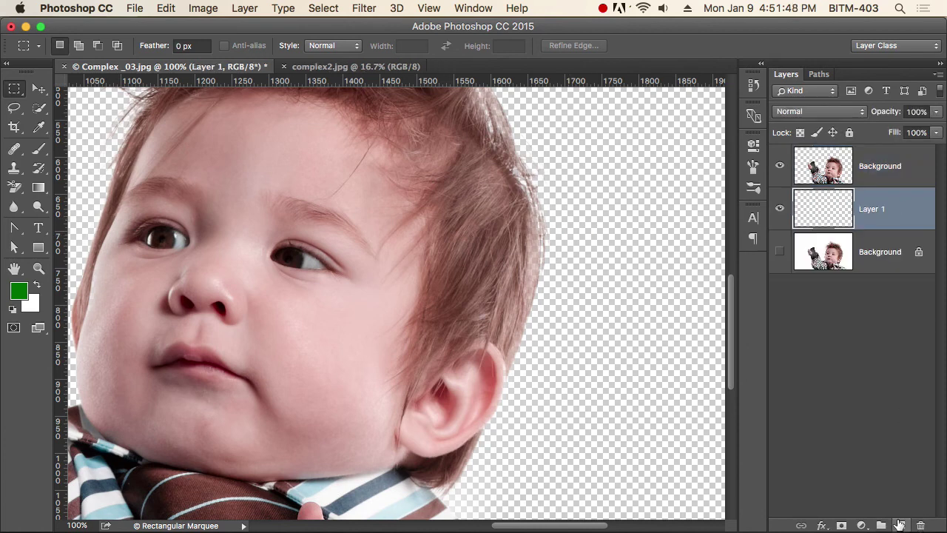
Step: Set the foreground colour to a light green, 7eb051
{"action": "left_click", "coordinate": [19, 291]}
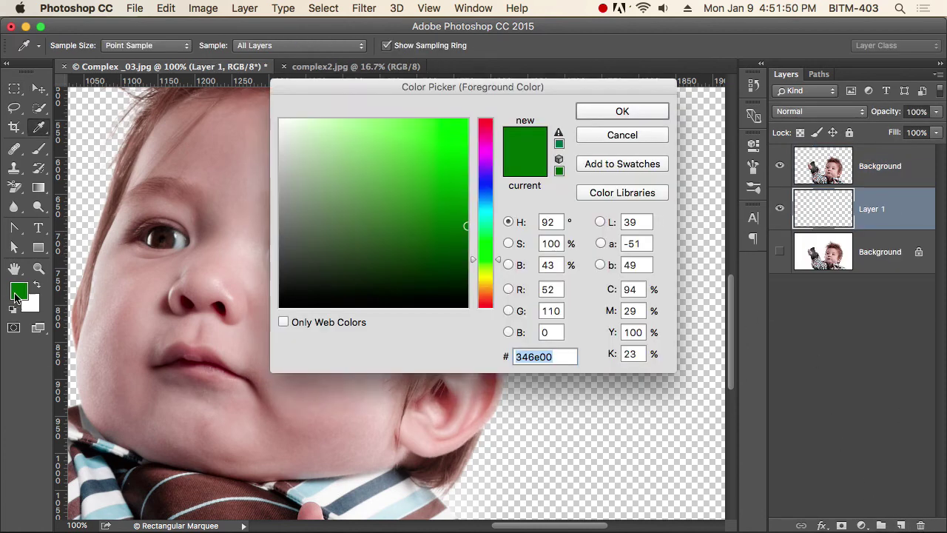
{"action": "left_click_drag", "start_coordinate": [488, 245], "coordinate": [489, 260]}
{"action": "left_click_drag", "start_coordinate": [460, 200], "coordinate": [404, 196]}
{"action": "left_click", "coordinate": [381, 177]}
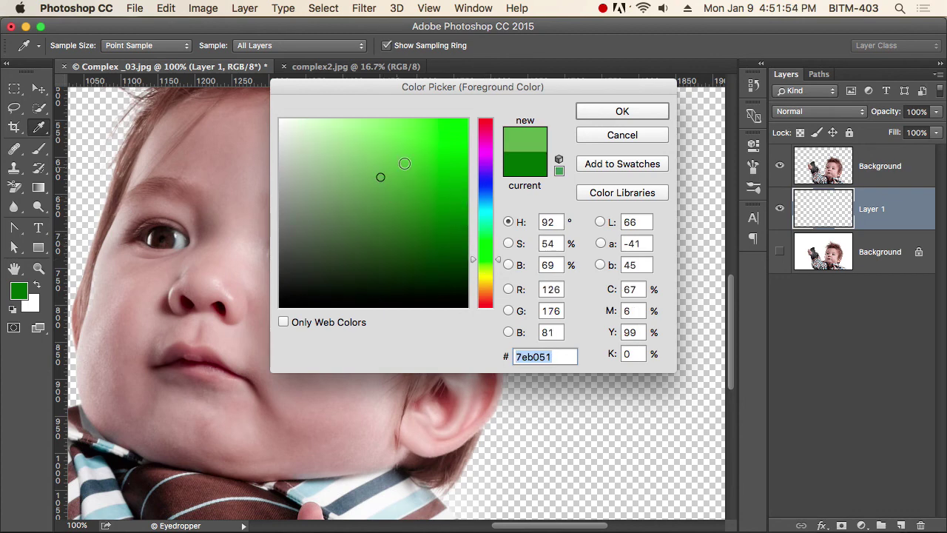
{"action": "left_click", "coordinate": [622, 111]}
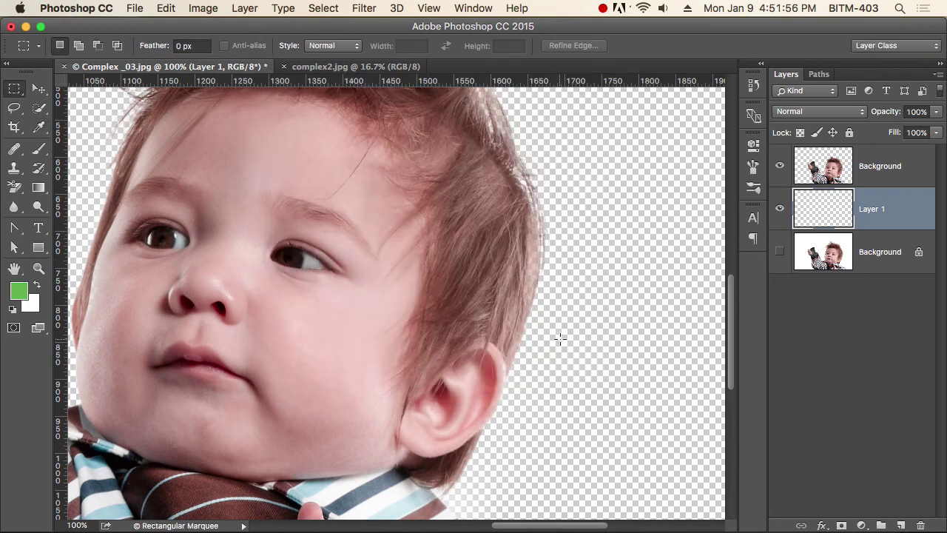
Step: Fill Layer 1 with the foreground colour and inspect the cutout's hair edges against it
{"action": "key", "text": "alt+BackSpace"}
{"action": "right_click", "coordinate": [545, 277]}
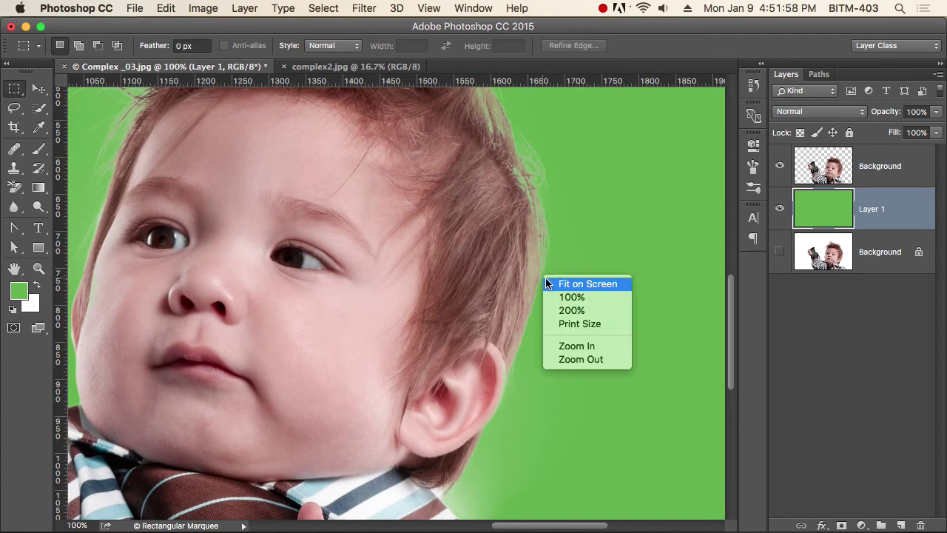
{"action": "left_click", "coordinate": [862, 326]}
{"action": "left_click", "coordinate": [506, 307], "text": "alt"}
{"action": "left_click", "coordinate": [505, 307], "text": "alt"}
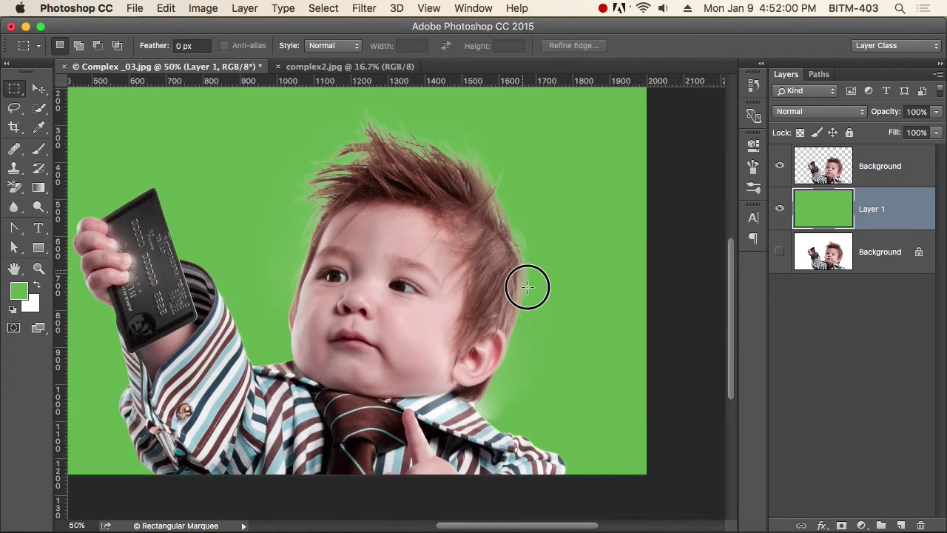
{"action": "scroll", "coordinate": [527, 287], "scroll_direction": "up", "scroll_amount": 1}
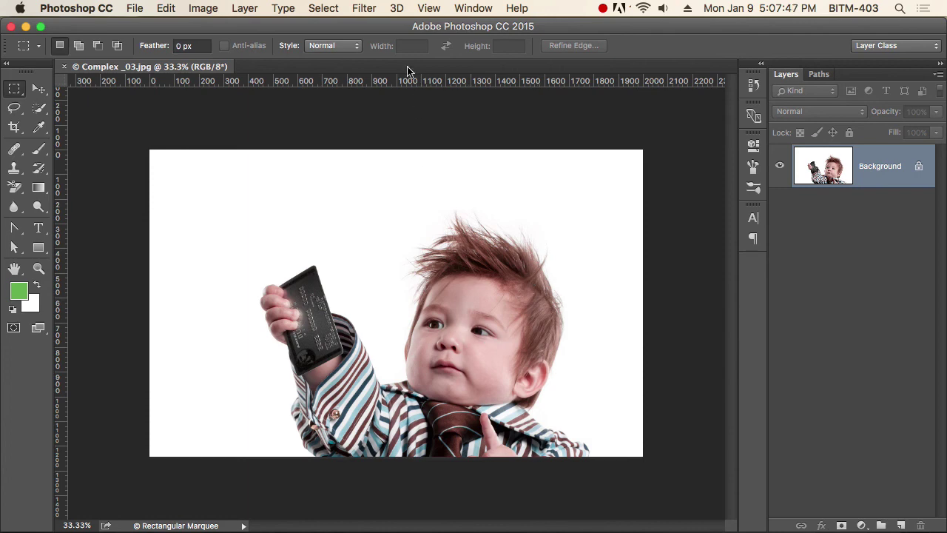
Step: Open the Liquify filter on the Background layer of Complex _03.jpg for work on the child's face
{"action": "left_click", "coordinate": [364, 8]}
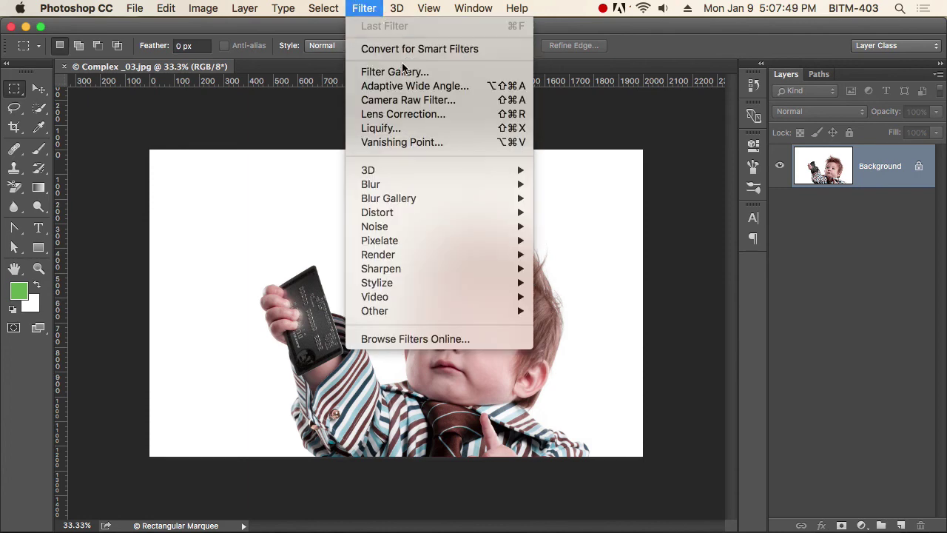
{"action": "left_click", "coordinate": [400, 130]}
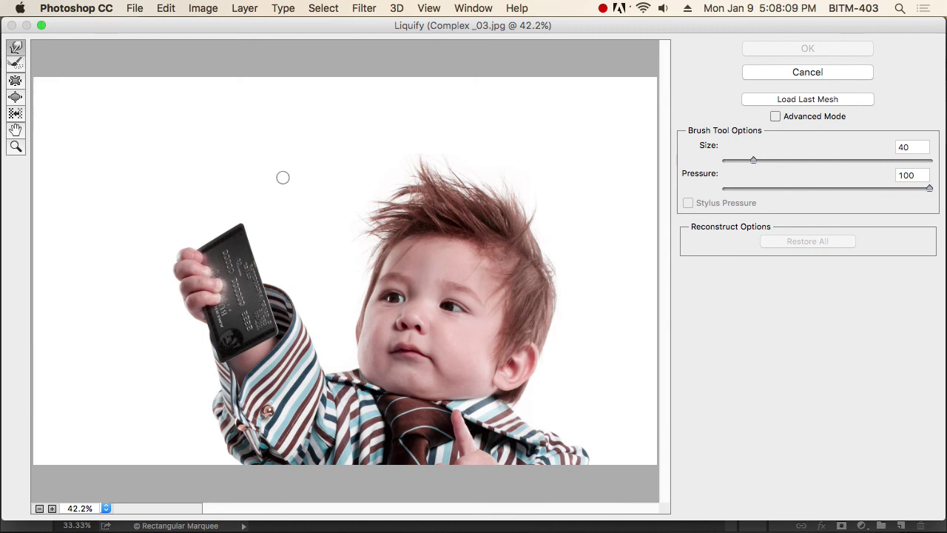
{"action": "left_click", "coordinate": [420, 326], "text": "super"}
{"action": "left_click", "coordinate": [419, 326], "text": "super"}
{"action": "left_click", "coordinate": [385, 331], "text": "super"}
{"action": "left_click_drag", "start_coordinate": [293, 257], "coordinate": [363, 294]}
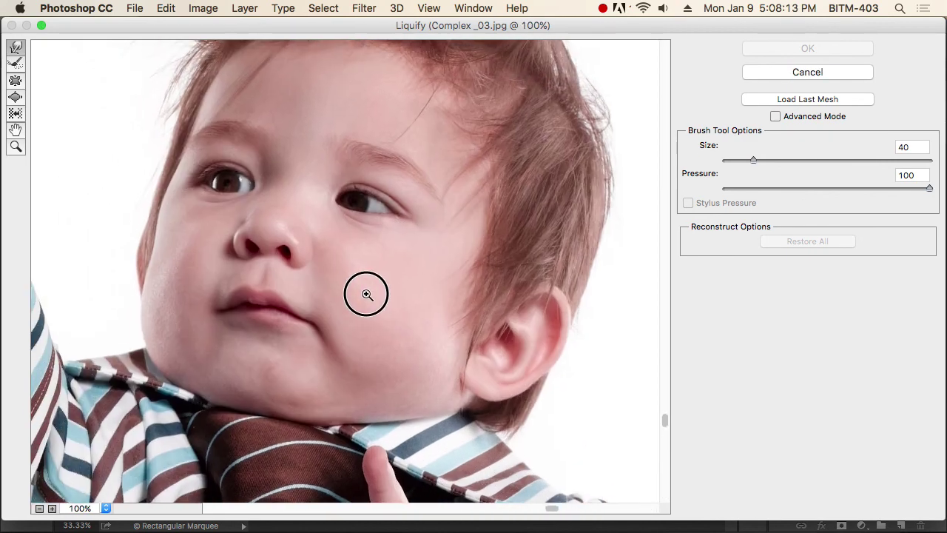
Step: Narrow the child's nose by pushing both sides inward with the Forward Warp tool at brush size 40
{"action": "left_click", "coordinate": [324, 274], "text": "super"}
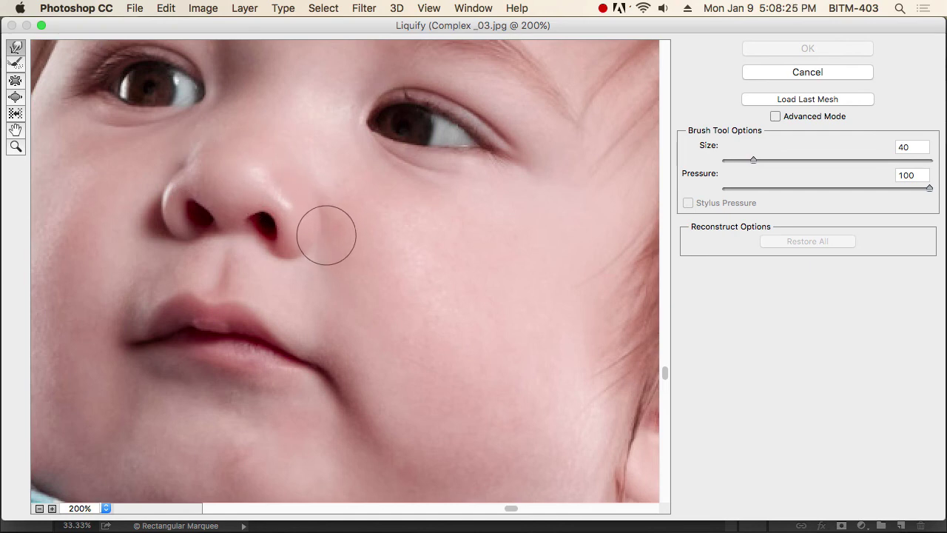
{"action": "key", "text": "super+space"}
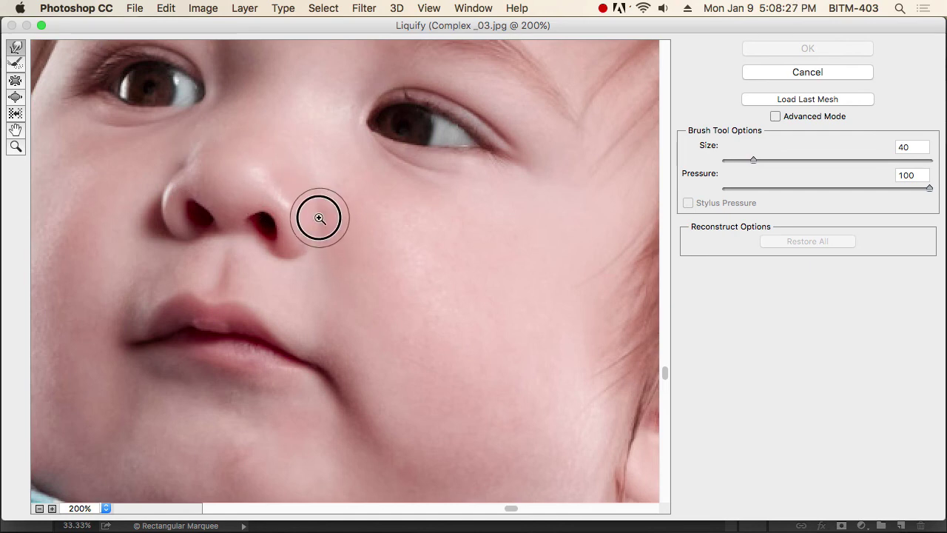
{"action": "left_click_drag", "start_coordinate": [315, 217], "coordinate": [318, 222]}
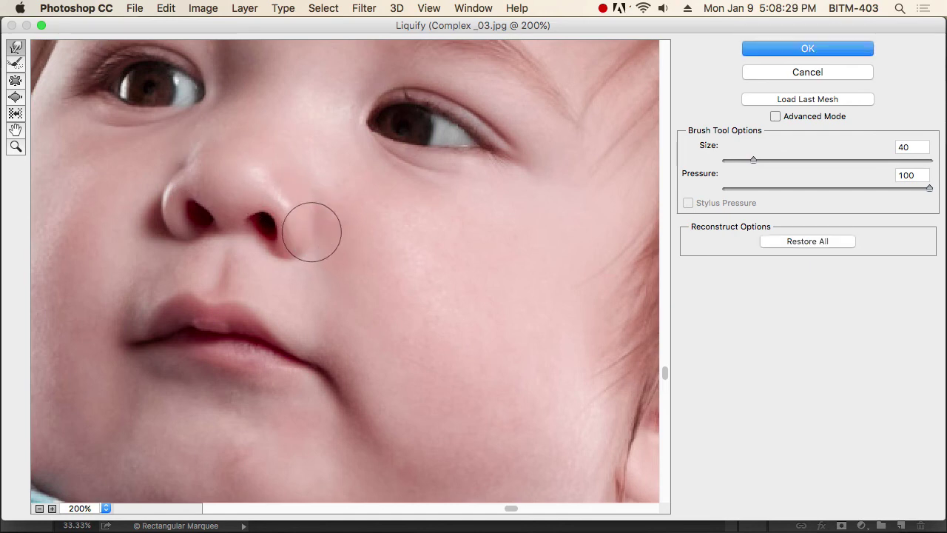
{"action": "left_click_drag", "start_coordinate": [156, 212], "coordinate": [180, 168]}
{"action": "left_click_drag", "start_coordinate": [181, 156], "coordinate": [184, 156]}
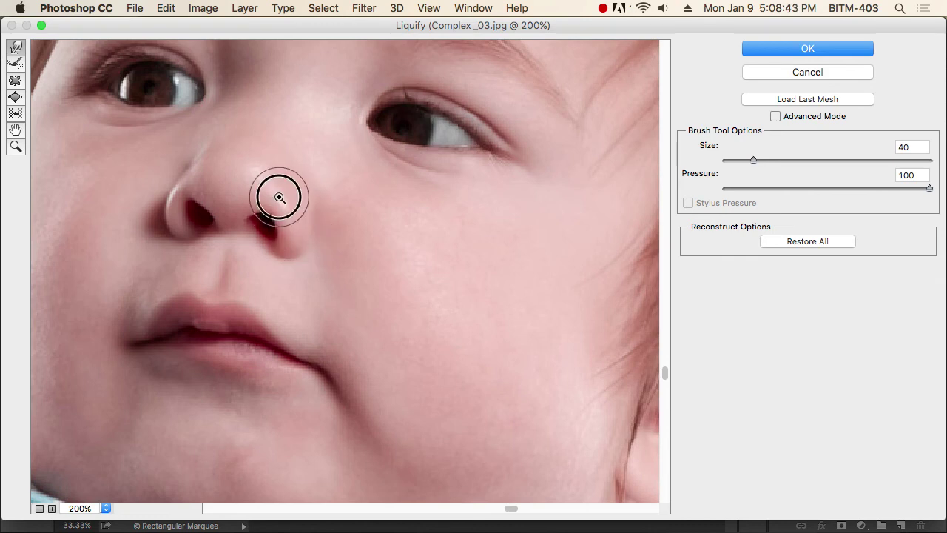
{"action": "mouse_move", "coordinate": [159, 190]}
{"action": "left_mouse_down"}
{"action": "mouse_move", "coordinate": [163, 205]}
{"action": "mouse_move", "coordinate": [169, 182]}
{"action": "left_mouse_up"}
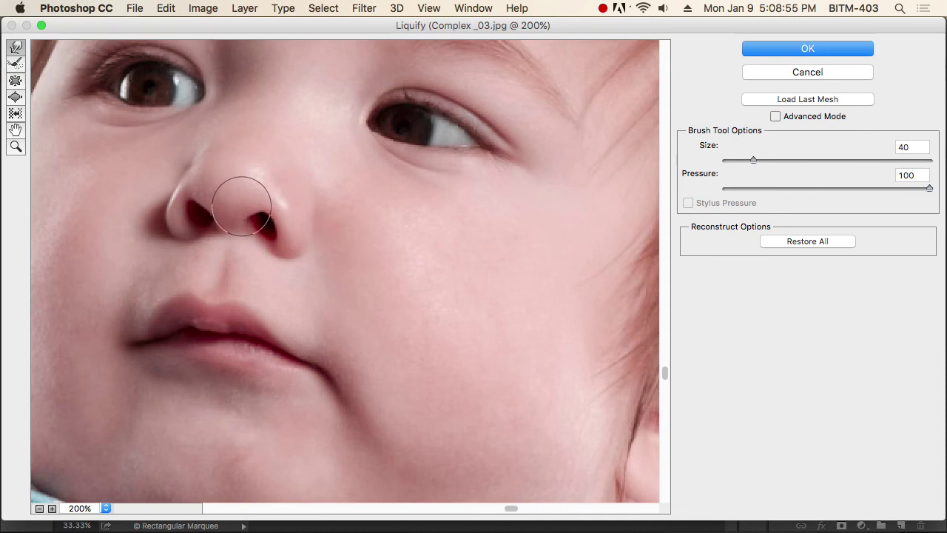
Step: Set the brush size to 100 and reshape the nose by warping its tip and nostrils sideways in both directions
{"action": "key", "text": "bracketright"}
{"action": "key", "text": "bracketright"}
{"action": "key", "text": "bracketright"}
{"action": "key", "text": "bracketright"}
{"action": "key", "text": "bracketright"}
{"action": "key", "text": "bracketright"}
{"action": "key", "text": "bracketright"}
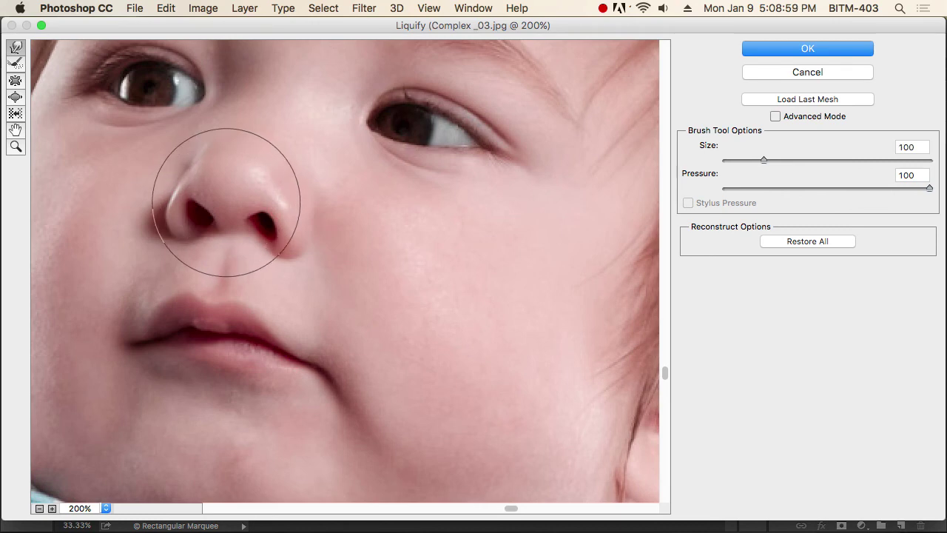
{"action": "left_click_drag", "start_coordinate": [335, 26], "coordinate": [362, 26]}
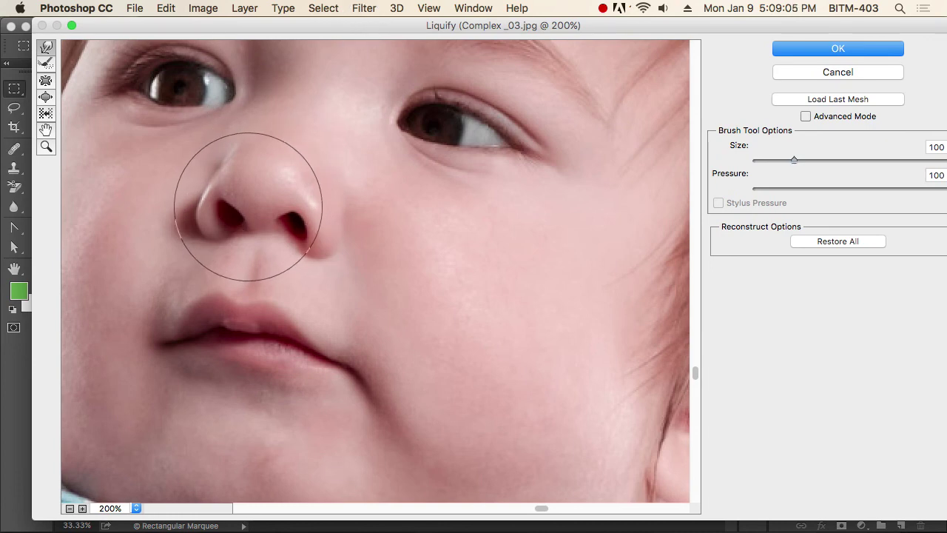
{"action": "left_click", "coordinate": [282, 210]}
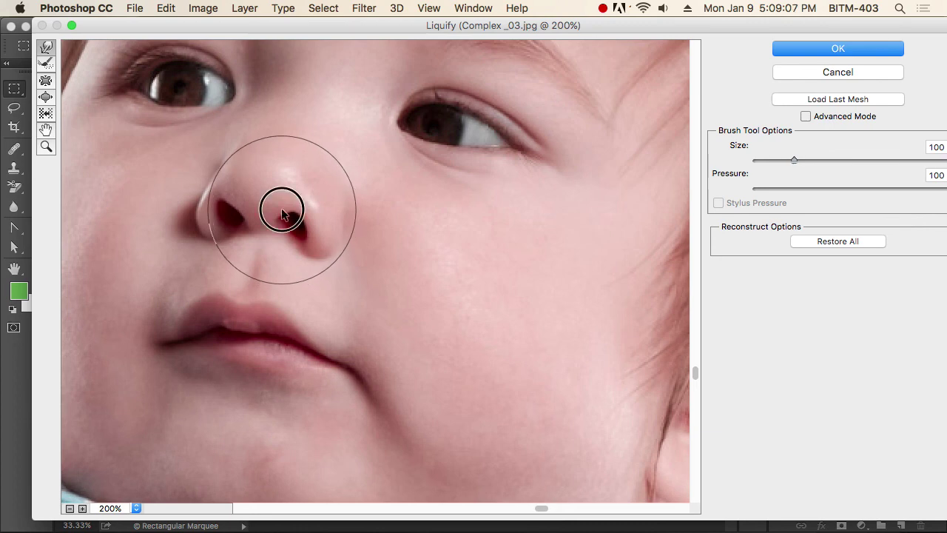
{"action": "mouse_move", "coordinate": [292, 204]}
{"action": "left_mouse_down"}
{"action": "mouse_move", "coordinate": [276, 195]}
{"action": "mouse_move", "coordinate": [213, 213]}
{"action": "mouse_move", "coordinate": [301, 228]}
{"action": "mouse_move", "coordinate": [214, 212]}
{"action": "mouse_move", "coordinate": [212, 201]}
{"action": "left_mouse_up"}
{"action": "left_click", "coordinate": [242, 204]}
{"action": "left_click", "coordinate": [274, 210]}
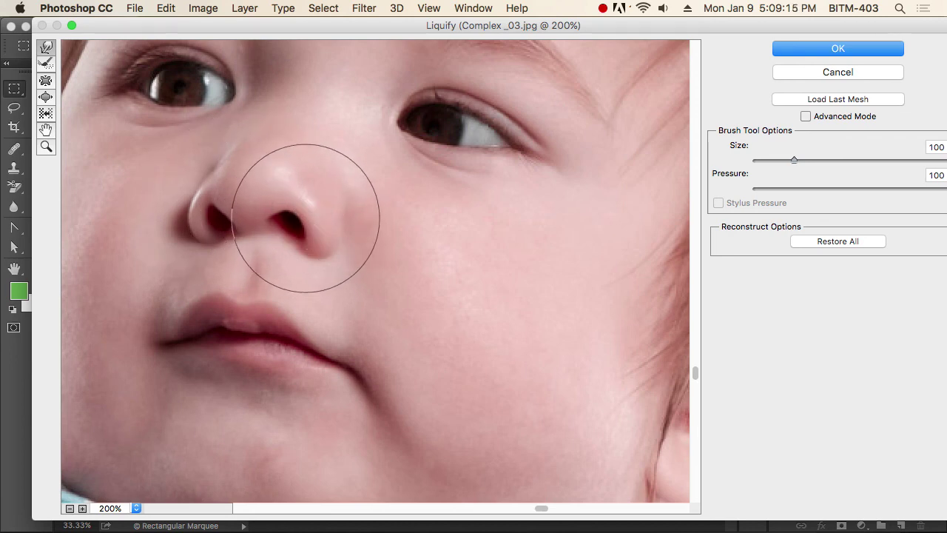
{"action": "mouse_move", "coordinate": [304, 218]}
{"action": "left_mouse_down"}
{"action": "mouse_move", "coordinate": [216, 204]}
{"action": "mouse_move", "coordinate": [309, 224]}
{"action": "mouse_move", "coordinate": [256, 205]}
{"action": "mouse_move", "coordinate": [239, 211]}
{"action": "left_mouse_up"}
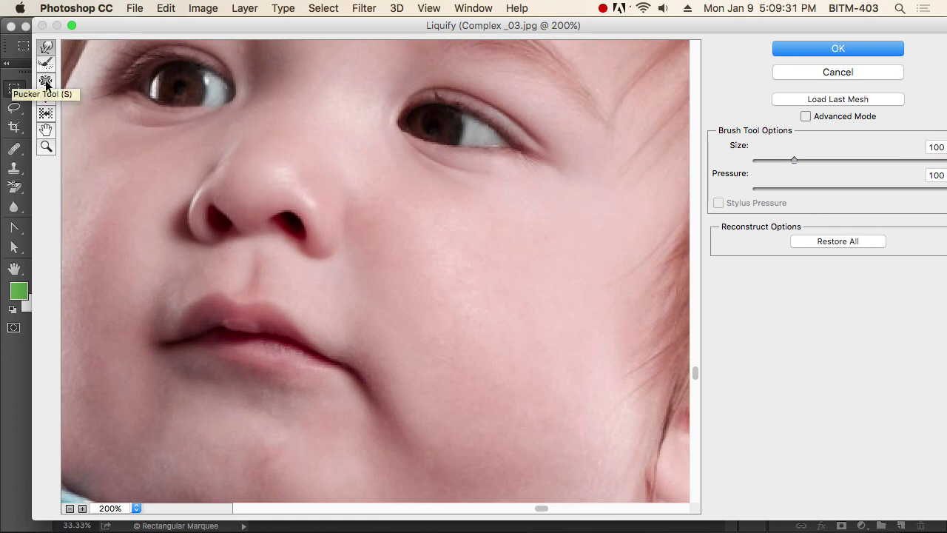
Step: Set the warp brush size to 70 and pull both corners of the mouth slightly upward and outward
{"action": "key", "text": "alt+space"}
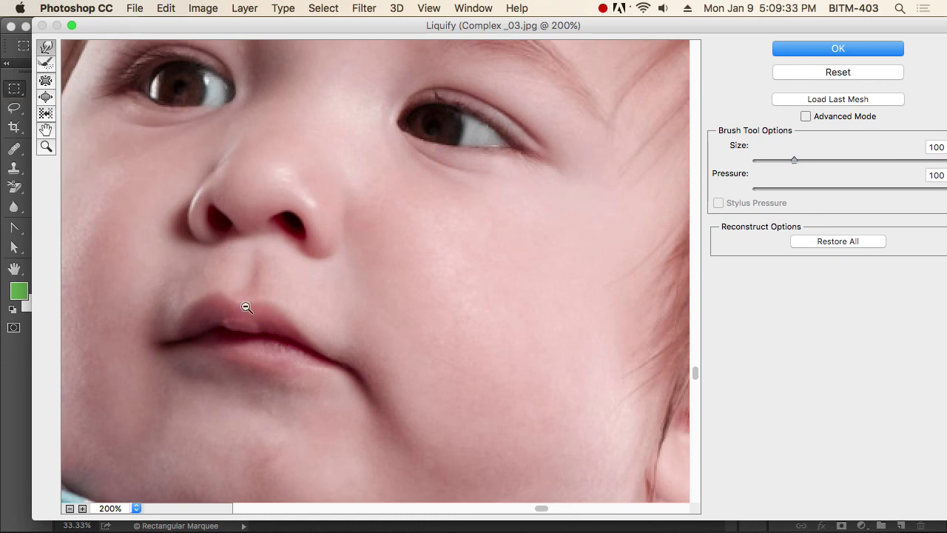
{"action": "right_click", "coordinate": [361, 370]}
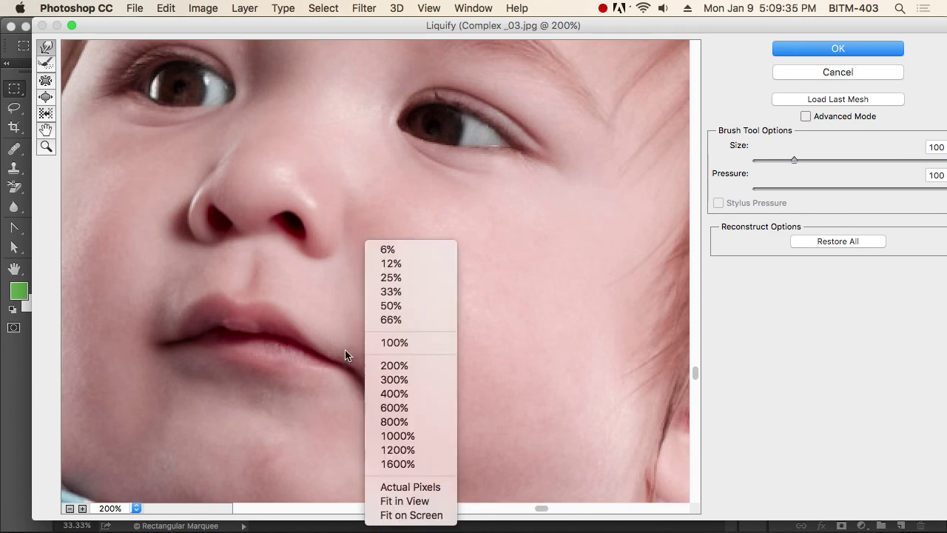
{"action": "left_click", "coordinate": [326, 347]}
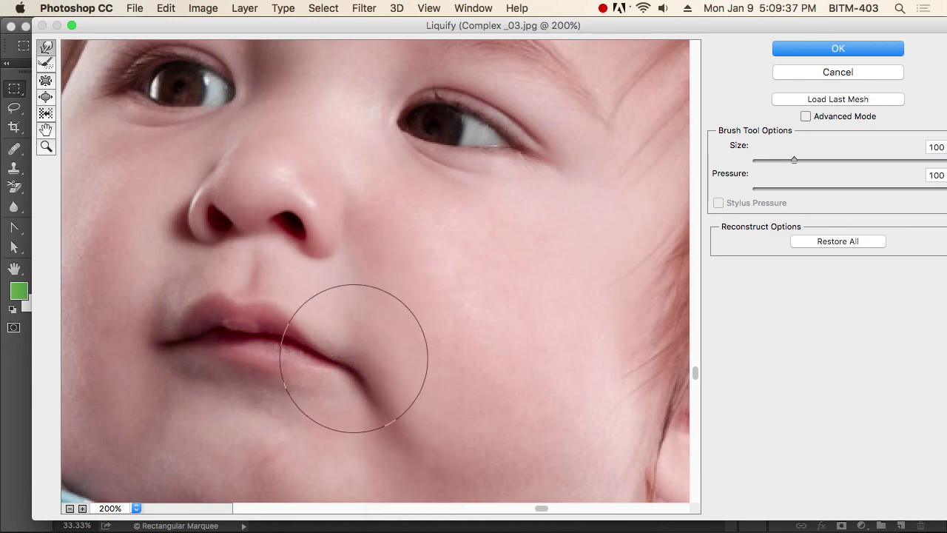
{"action": "key", "text": "space"}
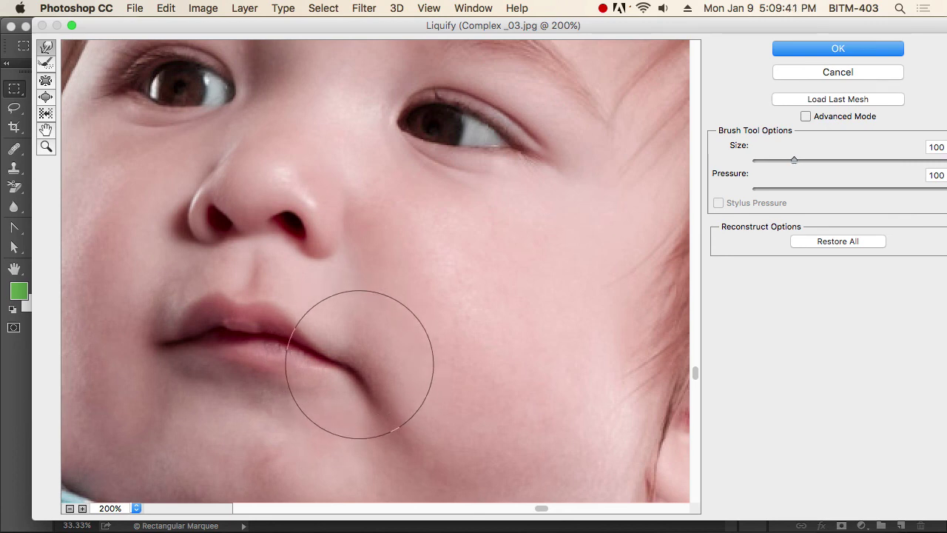
{"action": "key", "text": "bracketleft"}
{"action": "key", "text": "bracketleft"}
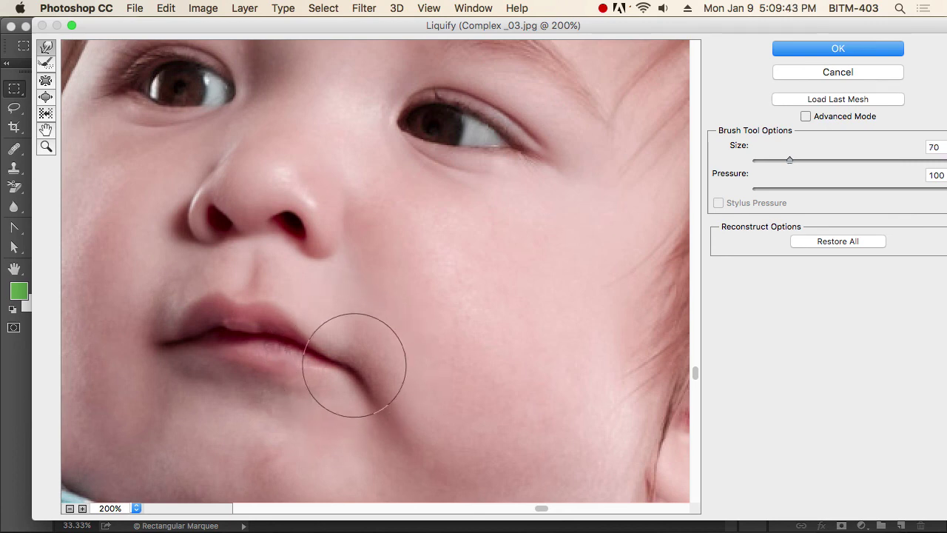
{"action": "key", "text": "bracketright"}
{"action": "key", "text": "bracketleft"}
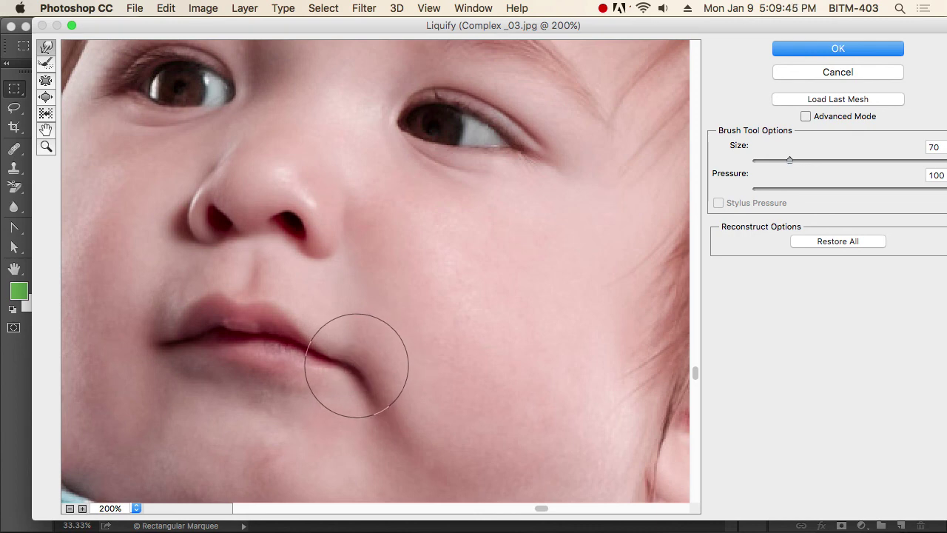
{"action": "left_click_drag", "start_coordinate": [359, 360], "coordinate": [364, 356]}
{"action": "left_click_drag", "start_coordinate": [151, 345], "coordinate": [148, 341]}
{"action": "left_click_drag", "start_coordinate": [356, 361], "coordinate": [353, 359]}
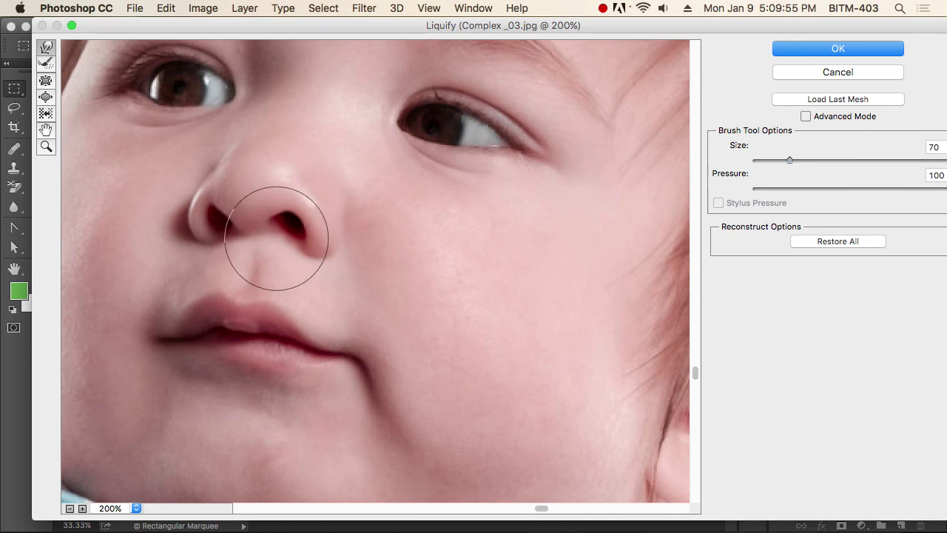
Step: Pinch both corners of the child's mouth with the Pucker tool at brush size 70
{"action": "left_click", "coordinate": [46, 80]}
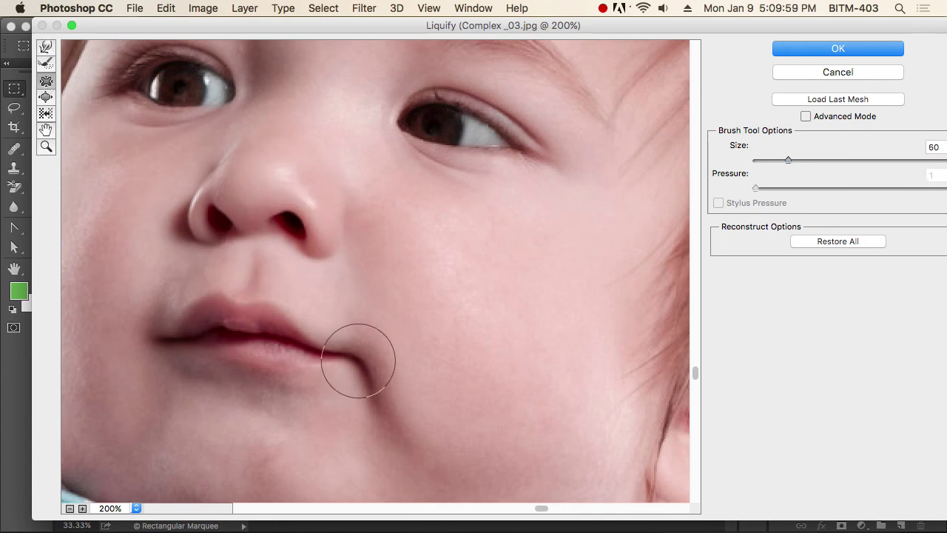
{"action": "key", "text": "bracketright"}
{"action": "key", "text": "bracketright"}
{"action": "left_click_drag", "start_coordinate": [356, 357], "coordinate": [354, 362]}
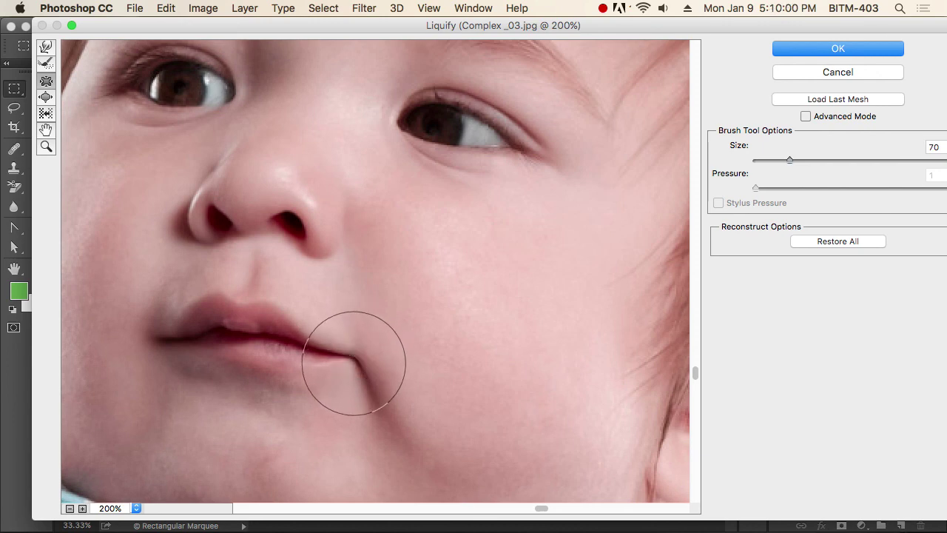
{"action": "left_click", "coordinate": [167, 341]}
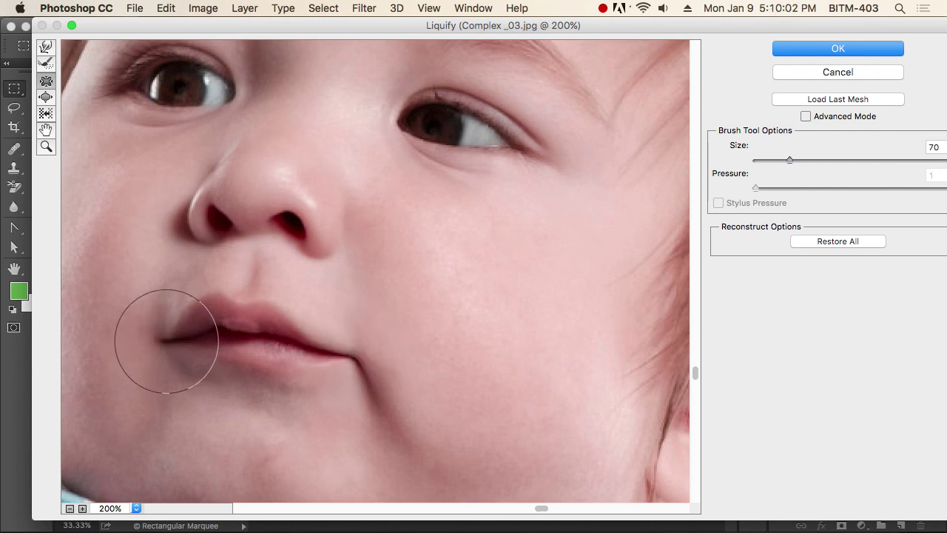
{"action": "left_click", "coordinate": [166, 340]}
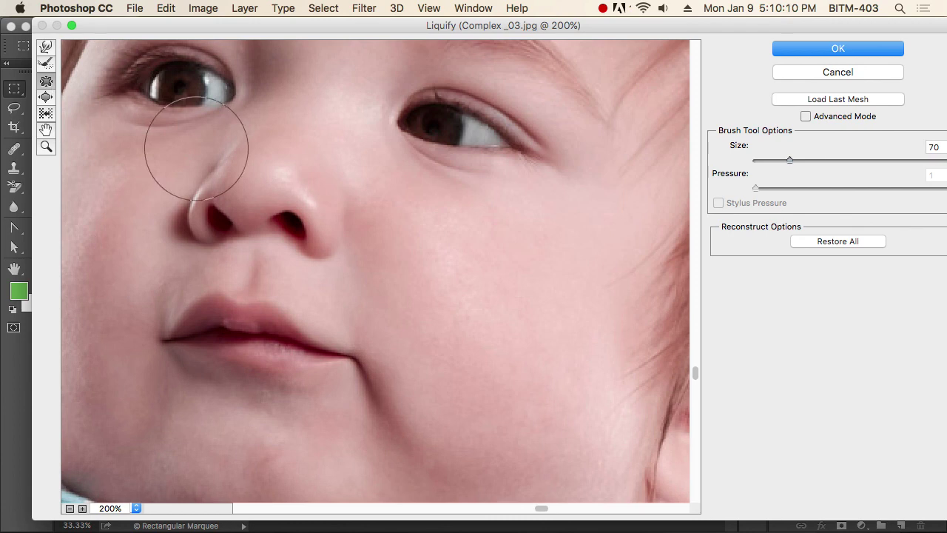
Step: Increase the Pucker brush size to 125 and shrink the child's nose
{"action": "key", "text": "bracketright"}
{"action": "key", "text": "bracketright"}
{"action": "key", "text": "bracketright"}
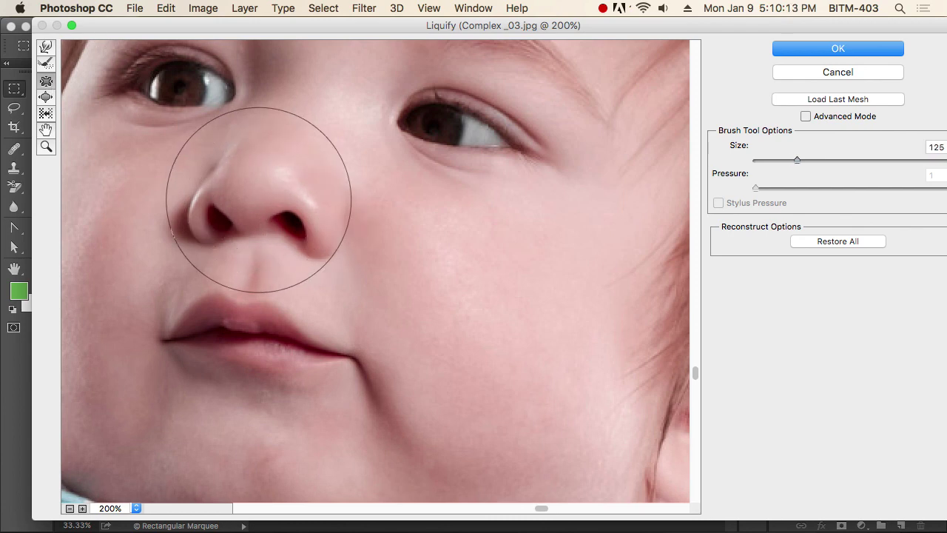
{"action": "key", "text": "bracketright"}
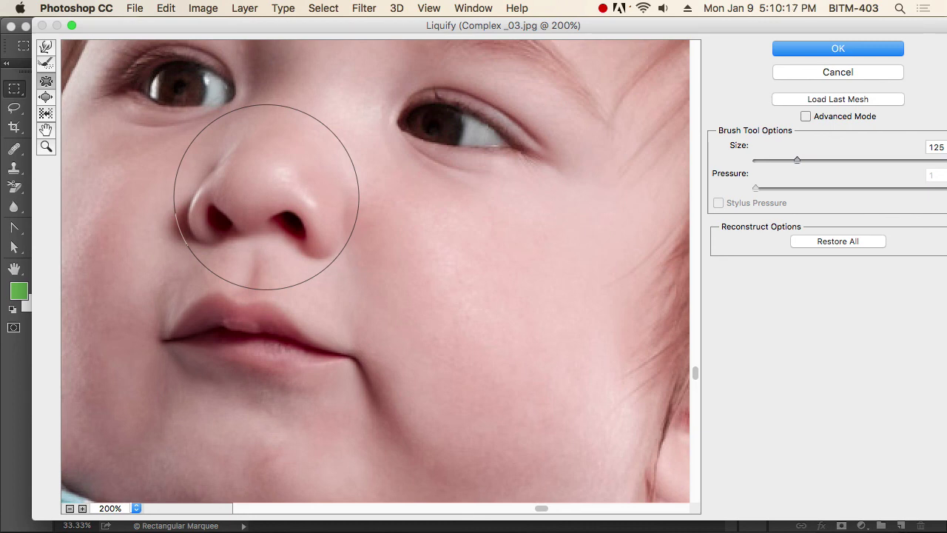
{"action": "left_click_drag", "start_coordinate": [266, 196], "coordinate": [264, 197]}
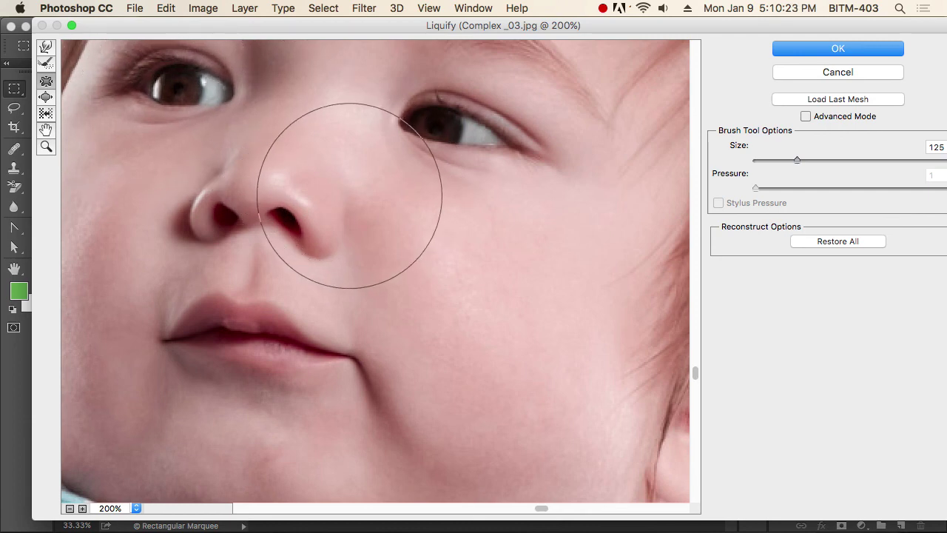
Step: Shrink both eyes slightly with the Pucker tool, using brush size 150 on the nearer eye, and undo its last excessive pucker
{"action": "left_click_drag", "start_coordinate": [362, 192], "coordinate": [368, 246]}
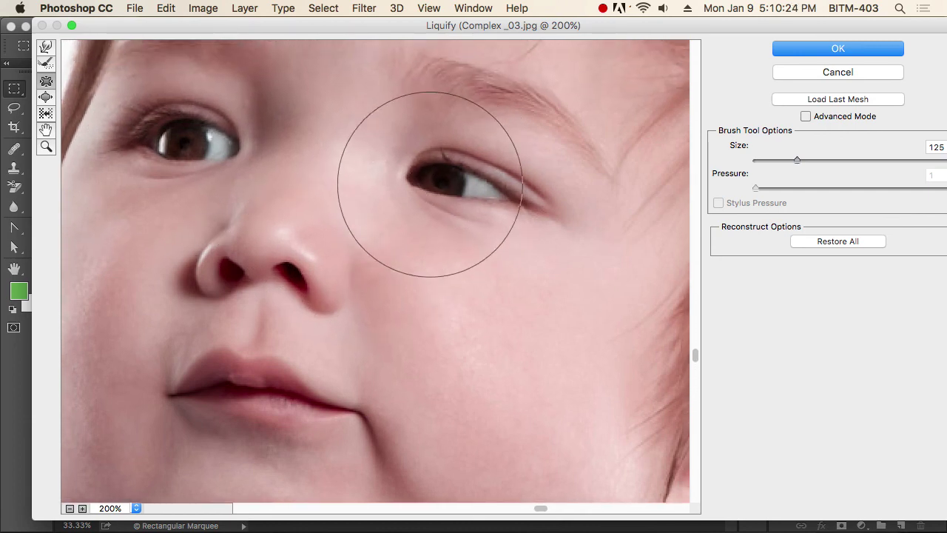
{"action": "left_click", "coordinate": [179, 148]}
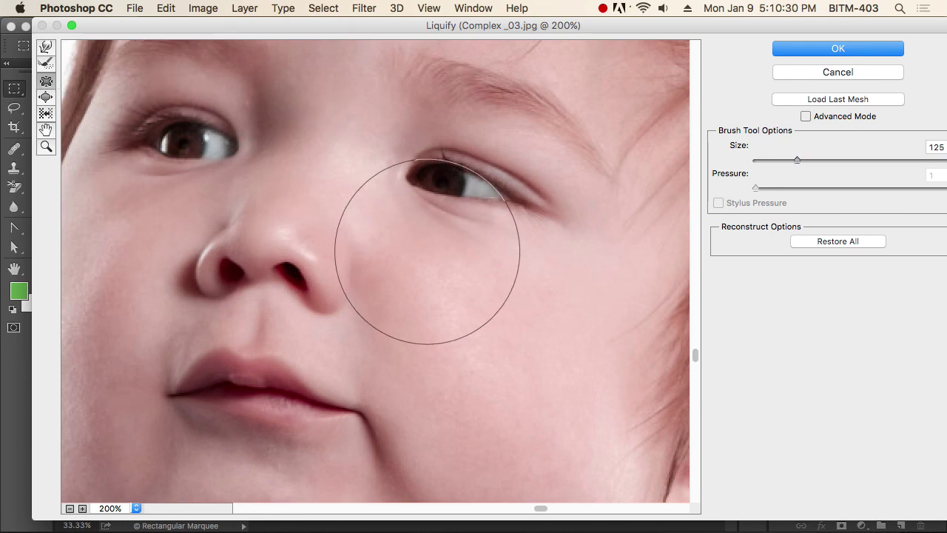
{"action": "key", "text": "bracketleft"}
{"action": "key", "text": "bracketleft"}
{"action": "key", "text": "bracketright"}
{"action": "key", "text": "bracketright"}
{"action": "key", "text": "bracketleft"}
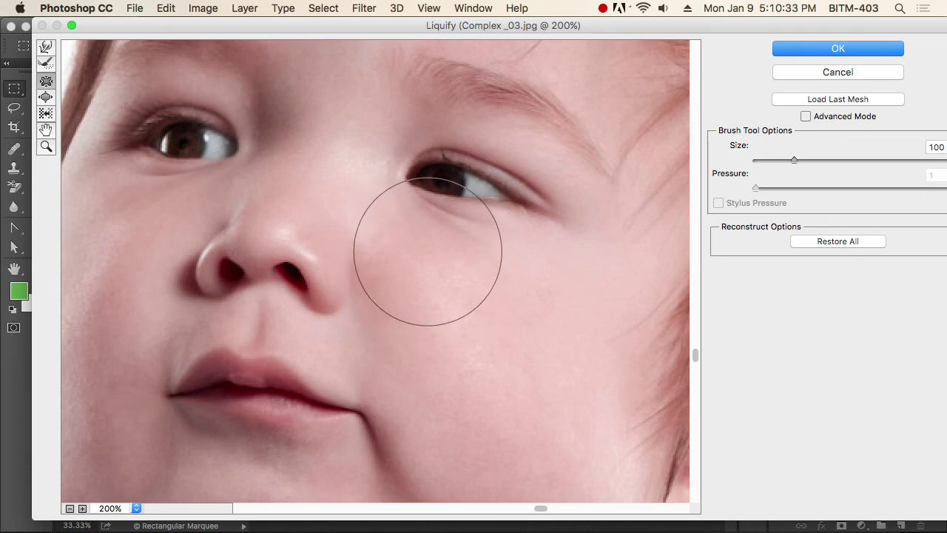
{"action": "key", "text": "bracketright"}
{"action": "key", "text": "bracketright"}
{"action": "key", "text": "bracketright"}
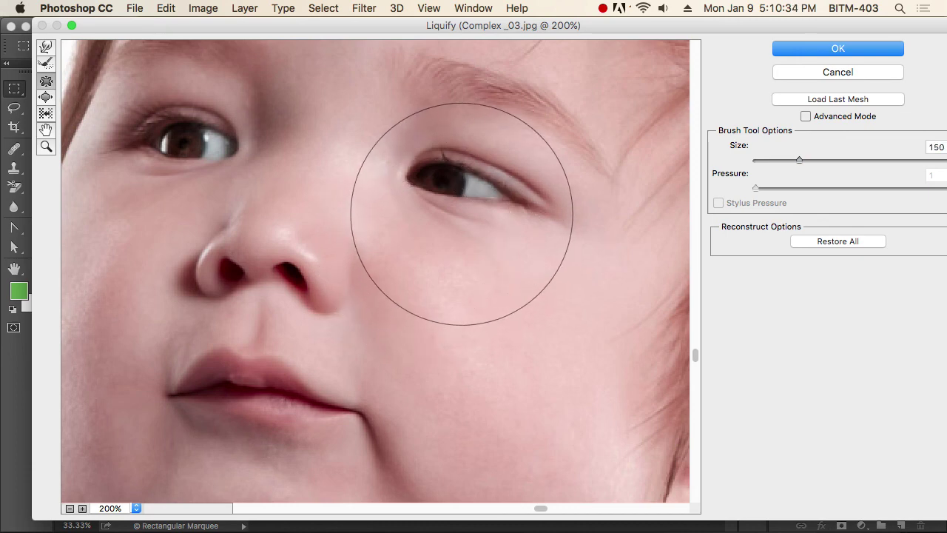
{"action": "left_click", "coordinate": [462, 214]}
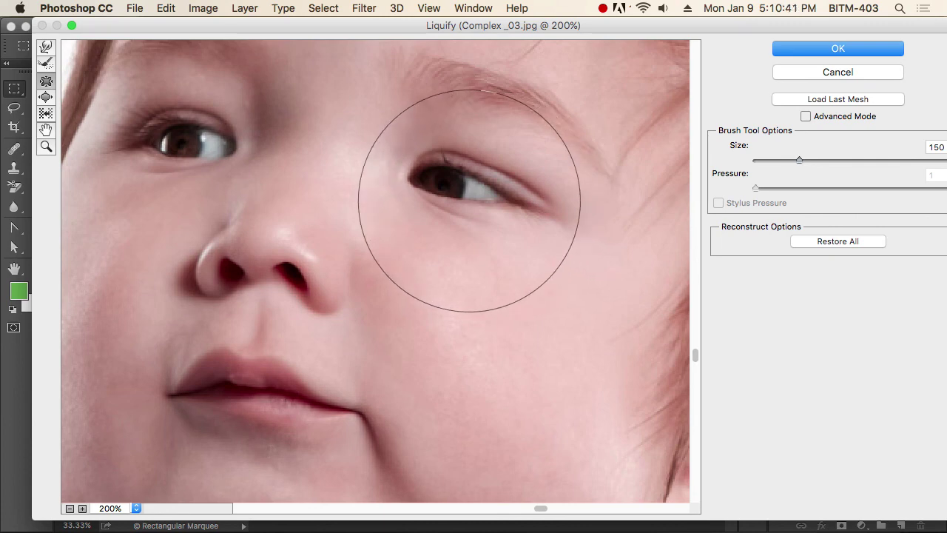
{"action": "left_click_drag", "start_coordinate": [469, 201], "coordinate": [467, 201]}
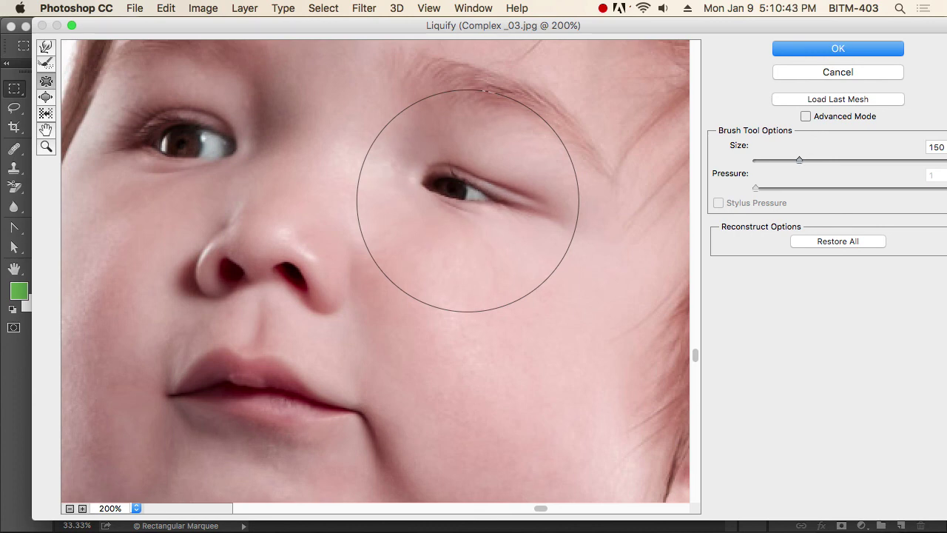
{"action": "key", "text": "super+alt+z"}
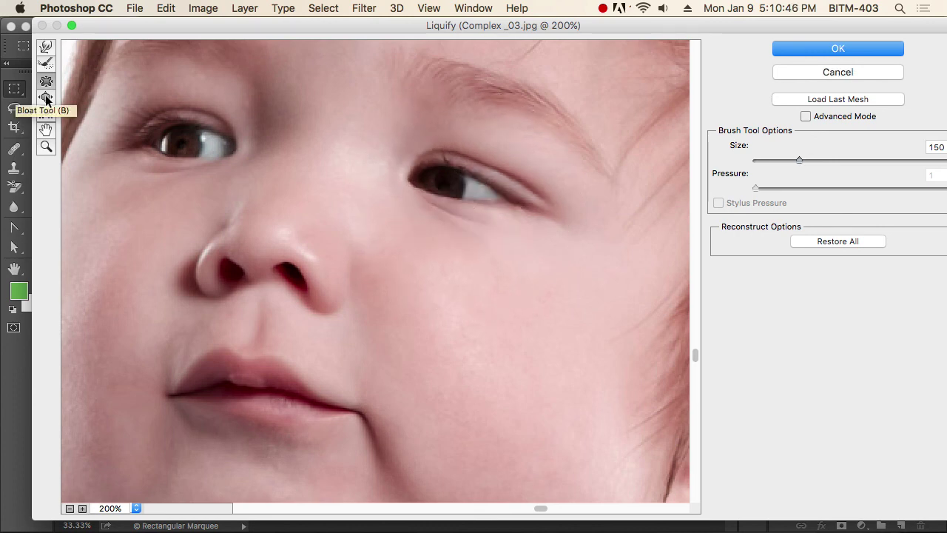
Step: Enlarge both eyes and swell the nose slightly with the Bloat tool at brush size 125
{"action": "left_click", "coordinate": [46, 98]}
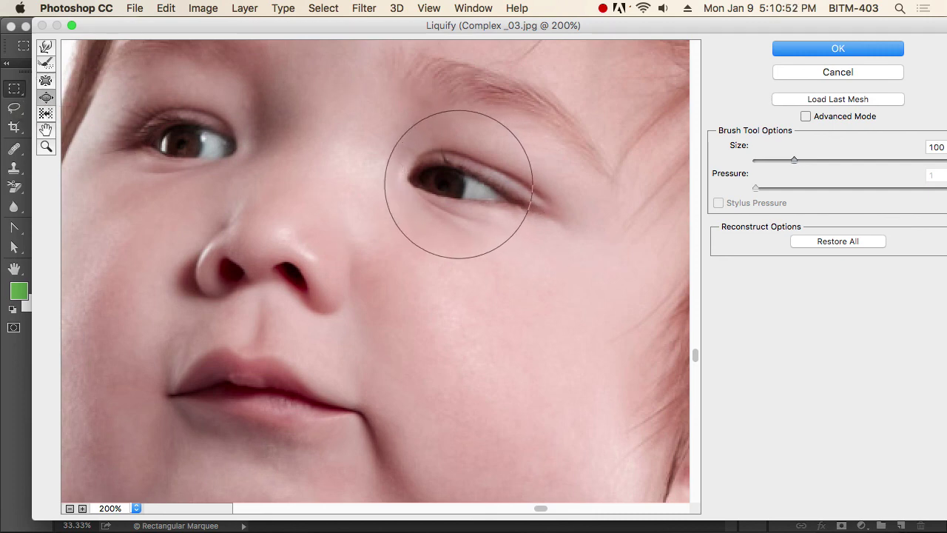
{"action": "key", "text": "bracketright"}
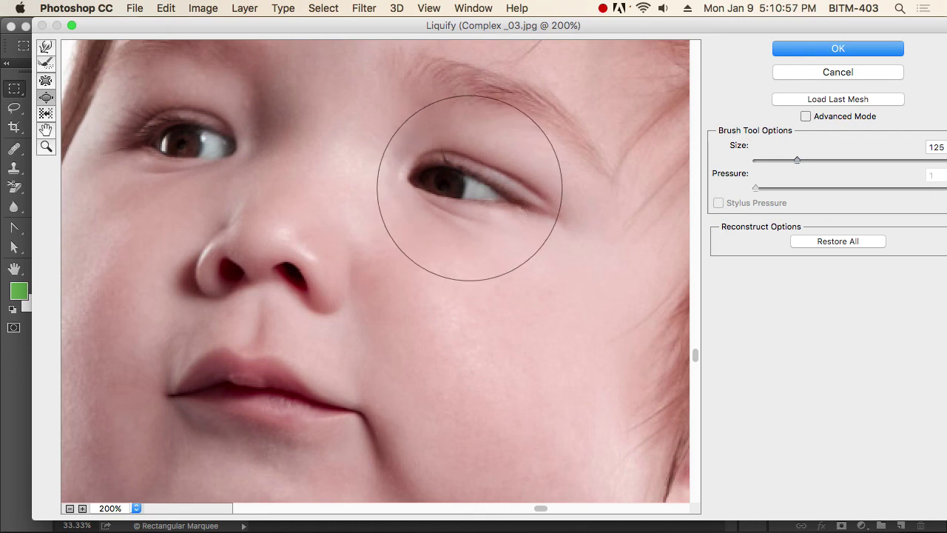
{"action": "left_click_drag", "start_coordinate": [469, 187], "coordinate": [467, 186]}
{"action": "mouse_move", "coordinate": [181, 147]}
{"action": "left_mouse_down"}
{"action": "mouse_move", "coordinate": [205, 133]}
{"action": "mouse_move", "coordinate": [186, 135]}
{"action": "left_mouse_up"}
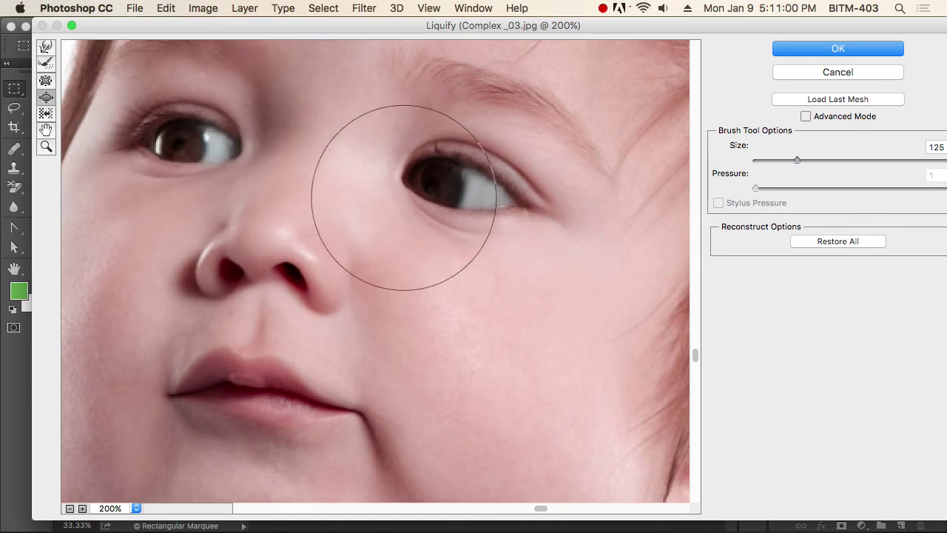
{"action": "left_click_drag", "start_coordinate": [258, 251], "coordinate": [258, 251]}
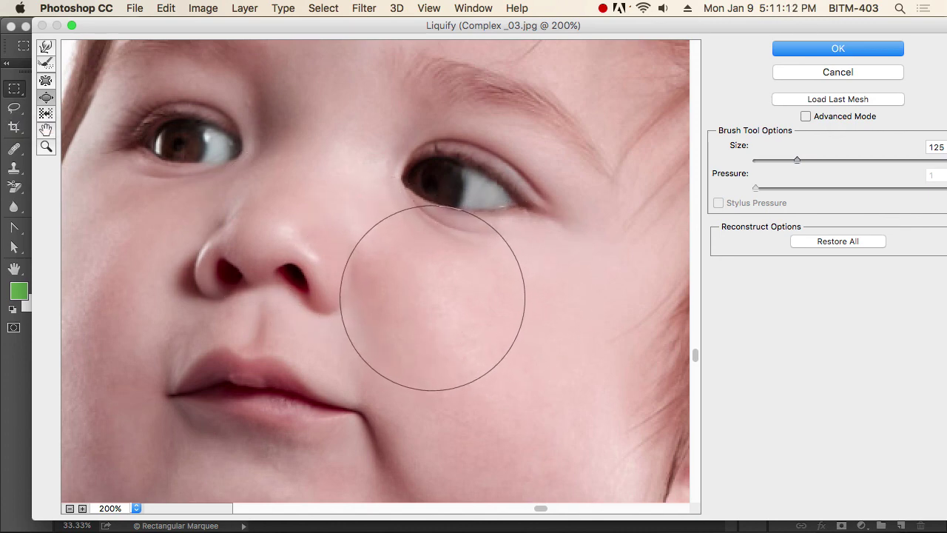
Step: Reshape the outline of the child's farther cheek with the Push Left tool at brush size 100
{"action": "left_click_drag", "start_coordinate": [419, 315], "coordinate": [481, 241]}
{"action": "key", "text": "alt"}
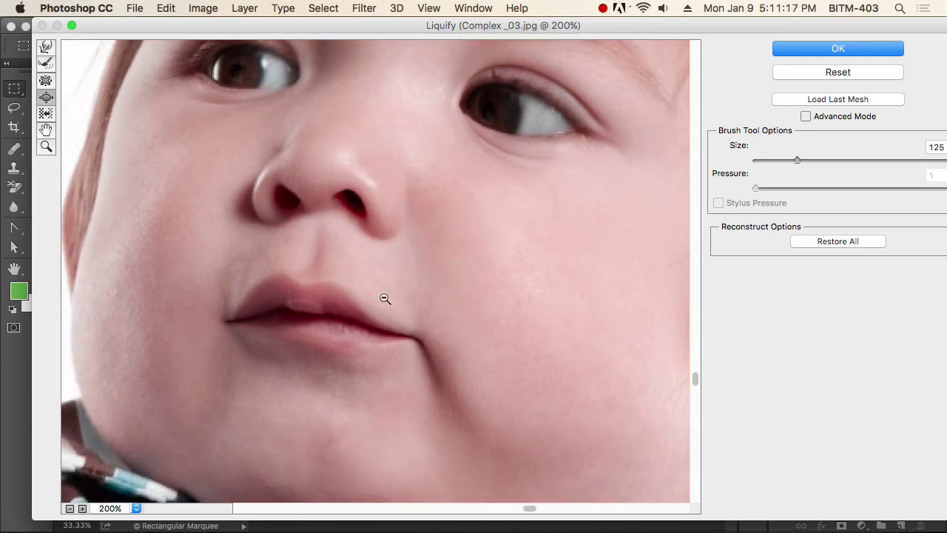
{"action": "left_click", "coordinate": [385, 298], "text": "alt"}
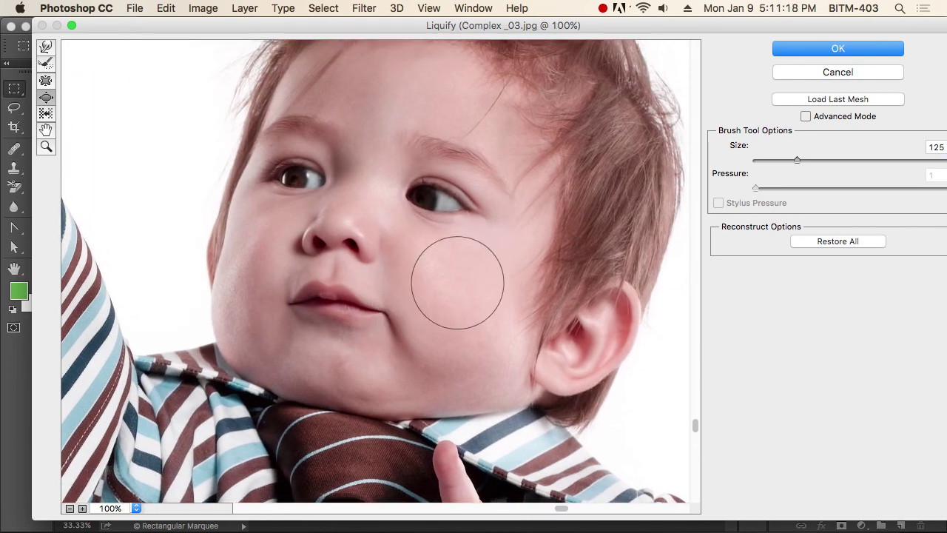
{"action": "left_click", "coordinate": [237, 243]}
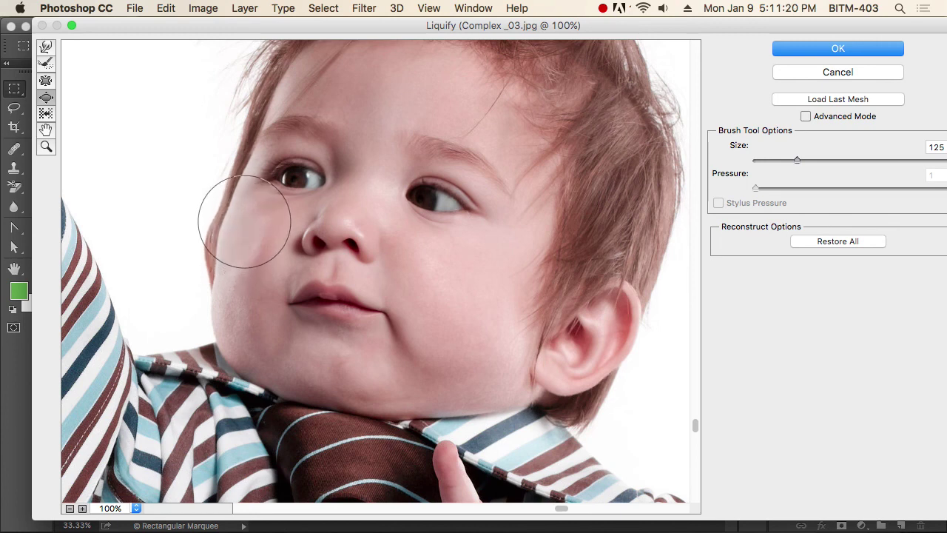
{"action": "left_click", "coordinate": [45, 115]}
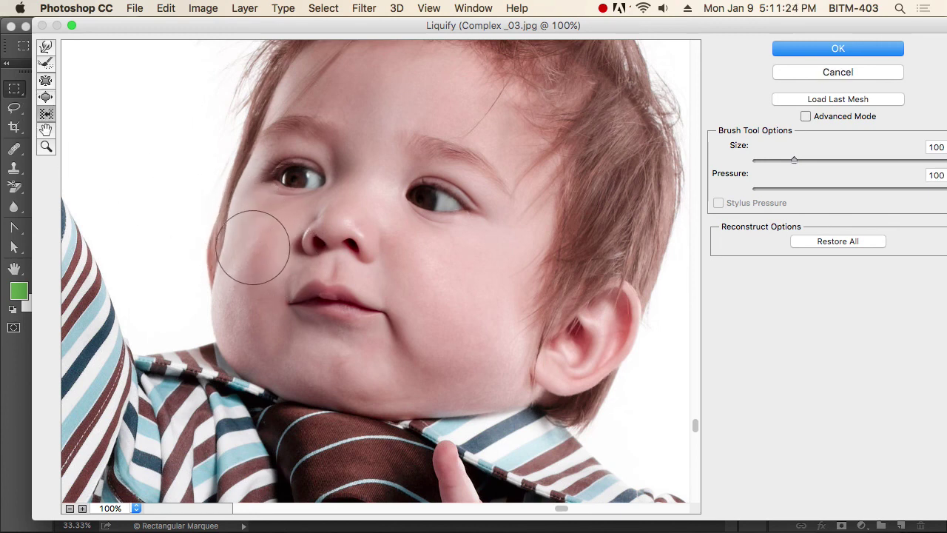
{"action": "left_click_drag", "start_coordinate": [247, 250], "coordinate": [237, 250]}
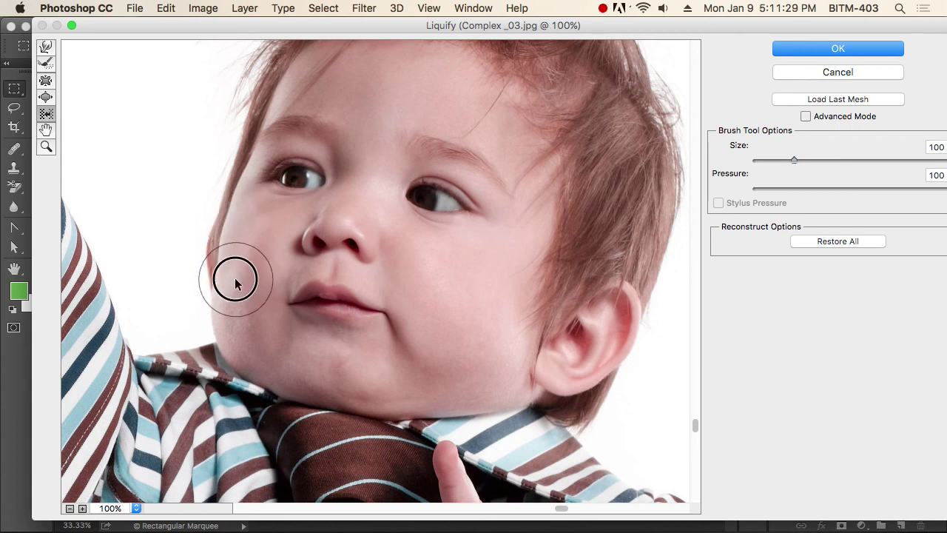
{"action": "mouse_move", "coordinate": [227, 272]}
{"action": "left_mouse_down"}
{"action": "mouse_move", "coordinate": [239, 264]}
{"action": "mouse_move", "coordinate": [239, 226]}
{"action": "left_mouse_up"}
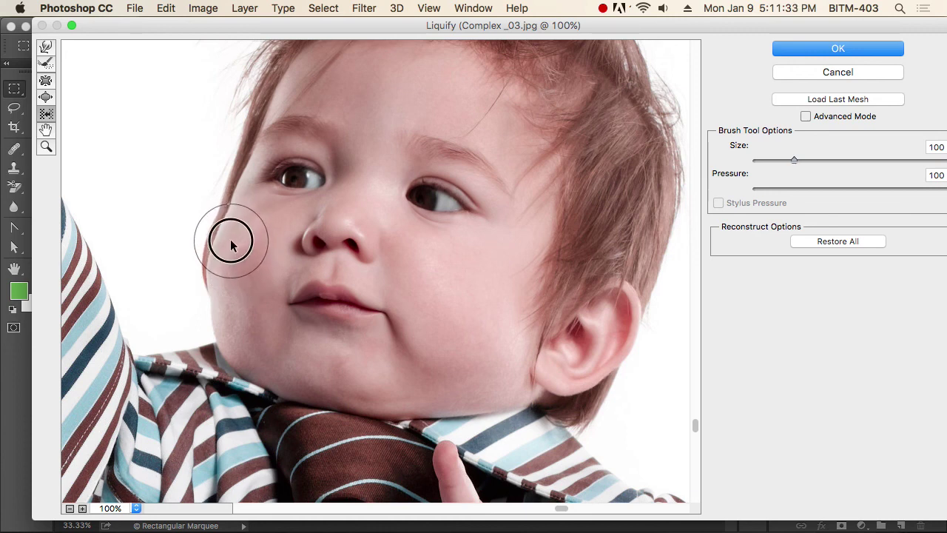
{"action": "mouse_move", "coordinate": [237, 321]}
{"action": "left_mouse_down"}
{"action": "mouse_move", "coordinate": [226, 288]}
{"action": "mouse_move", "coordinate": [220, 296]}
{"action": "left_mouse_up"}
{"action": "left_click_drag", "start_coordinate": [234, 215], "coordinate": [236, 242]}
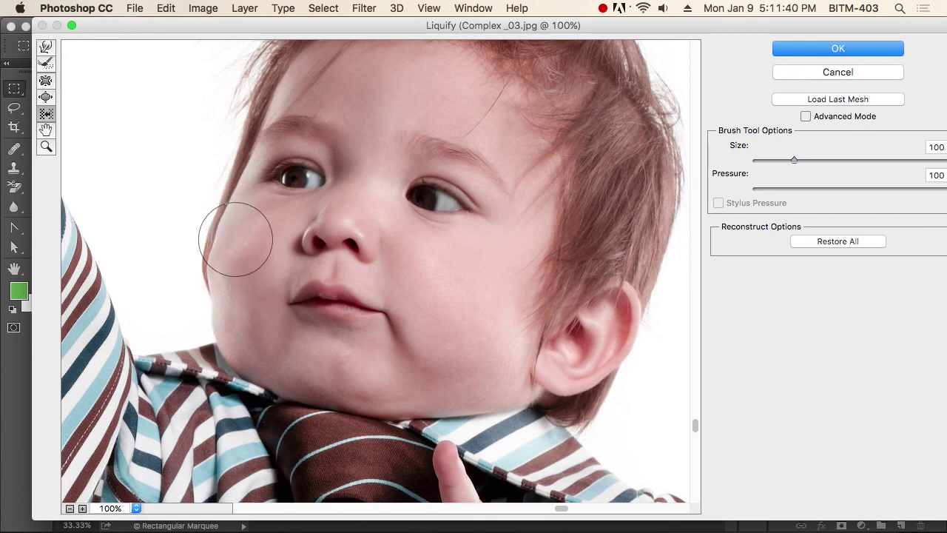
Step: Inspect the reshaped face and the nearer eye up close, and apply the Liquify changes to the image
{"action": "left_click", "coordinate": [46, 132]}
{"action": "mouse_move", "coordinate": [414, 148]}
{"action": "left_mouse_down"}
{"action": "mouse_move", "coordinate": [438, 178]}
{"action": "mouse_move", "coordinate": [397, 226]}
{"action": "mouse_move", "coordinate": [344, 203]}
{"action": "mouse_move", "coordinate": [364, 174]}
{"action": "left_mouse_up"}
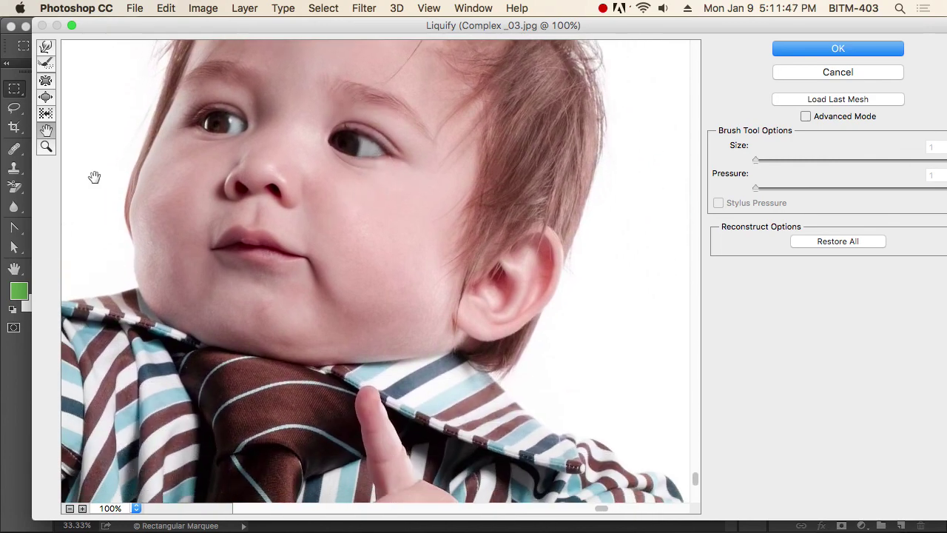
{"action": "left_click", "coordinate": [49, 148]}
{"action": "left_click", "coordinate": [384, 201]}
{"action": "left_click", "coordinate": [375, 202]}
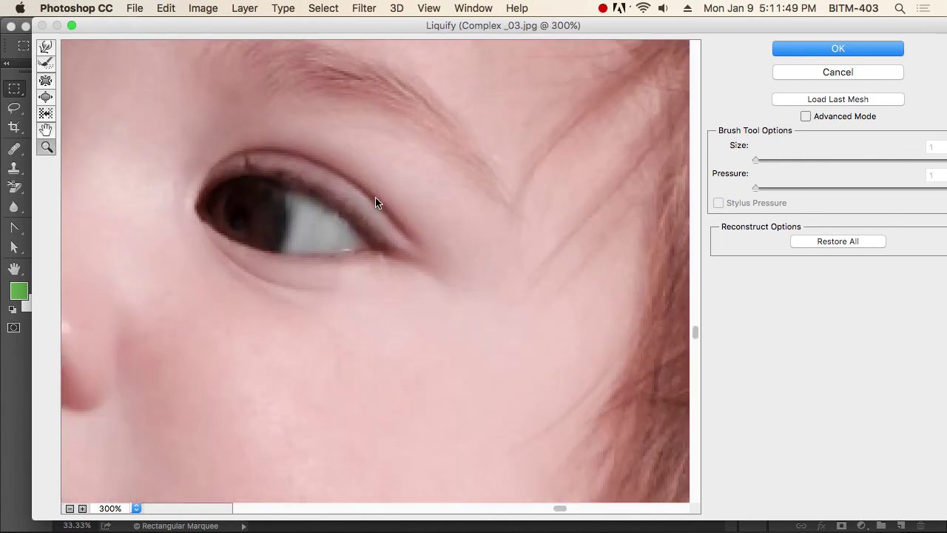
{"action": "left_click", "coordinate": [371, 238], "text": "alt"}
{"action": "left_click", "coordinate": [372, 238], "text": "alt"}
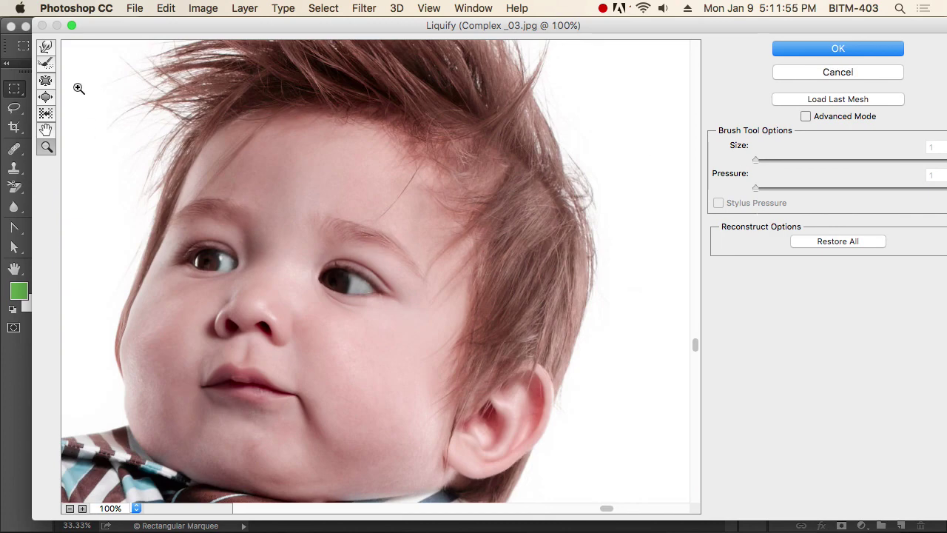
{"action": "left_click", "coordinate": [847, 49]}
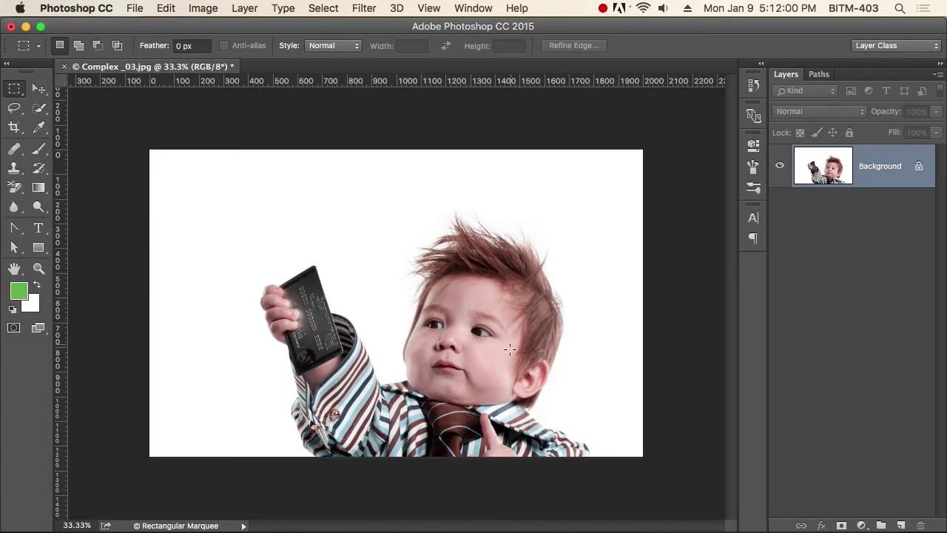